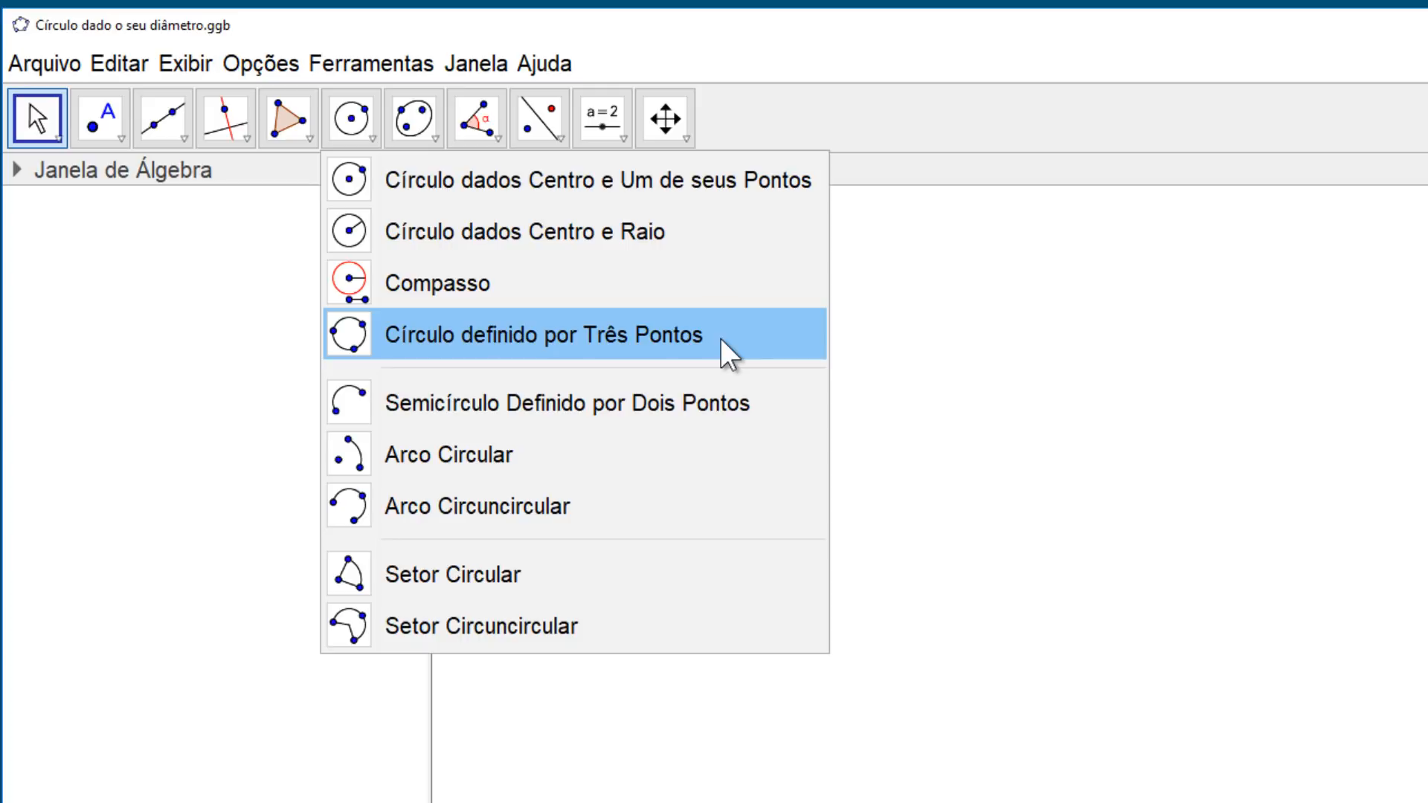
Place two free points at about (1.86, 3.54) and (5.58, 3.43)
click(721, 338)
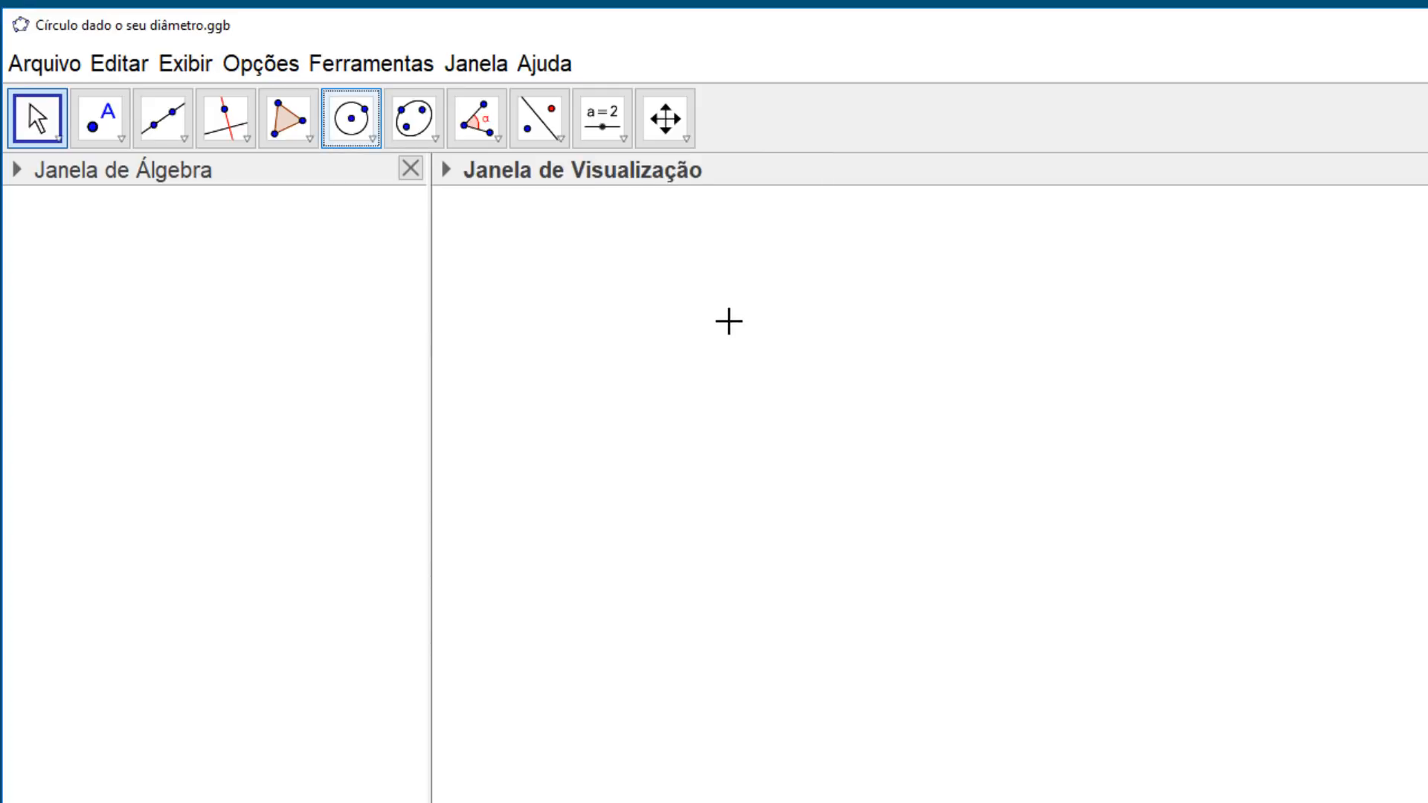
click(93, 123)
click(664, 572)
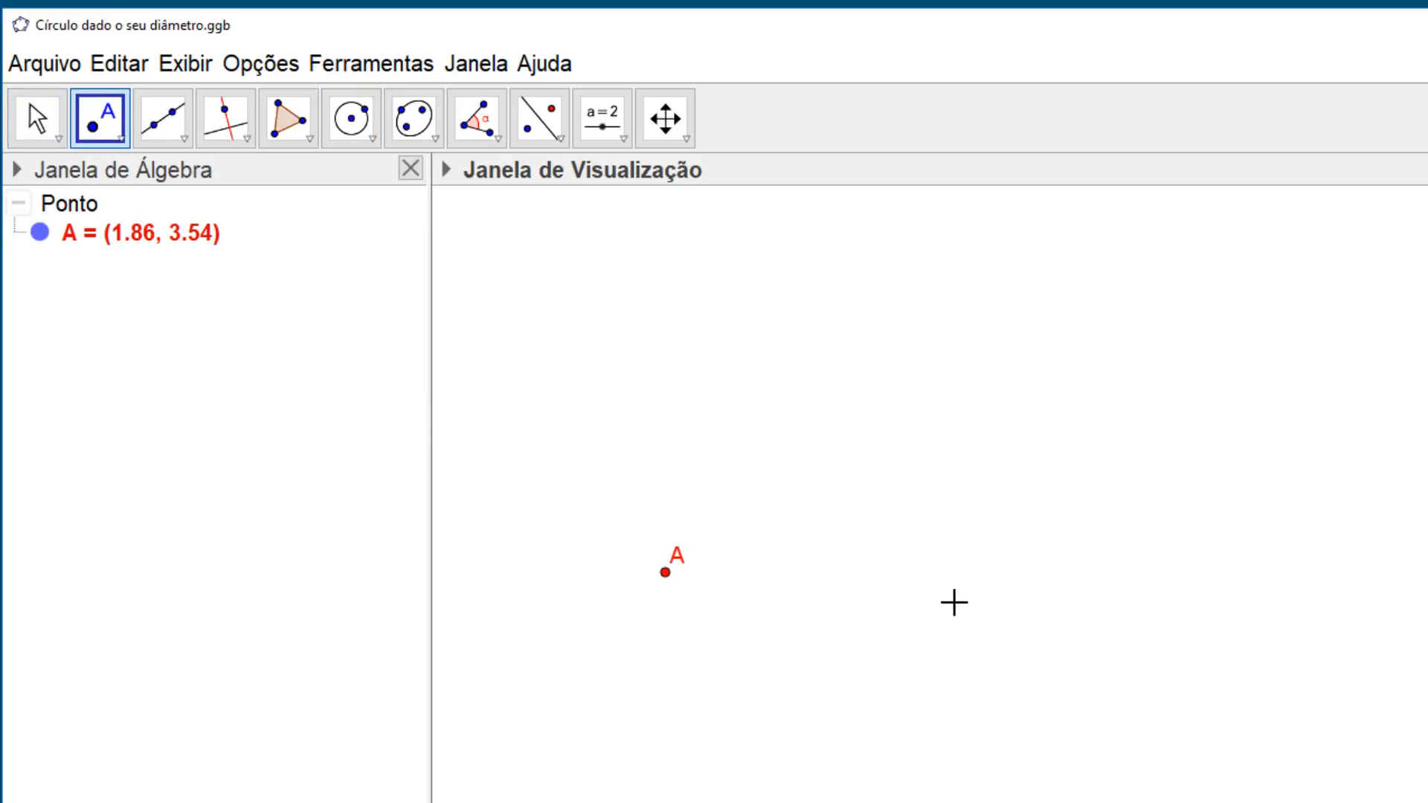
click(957, 580)
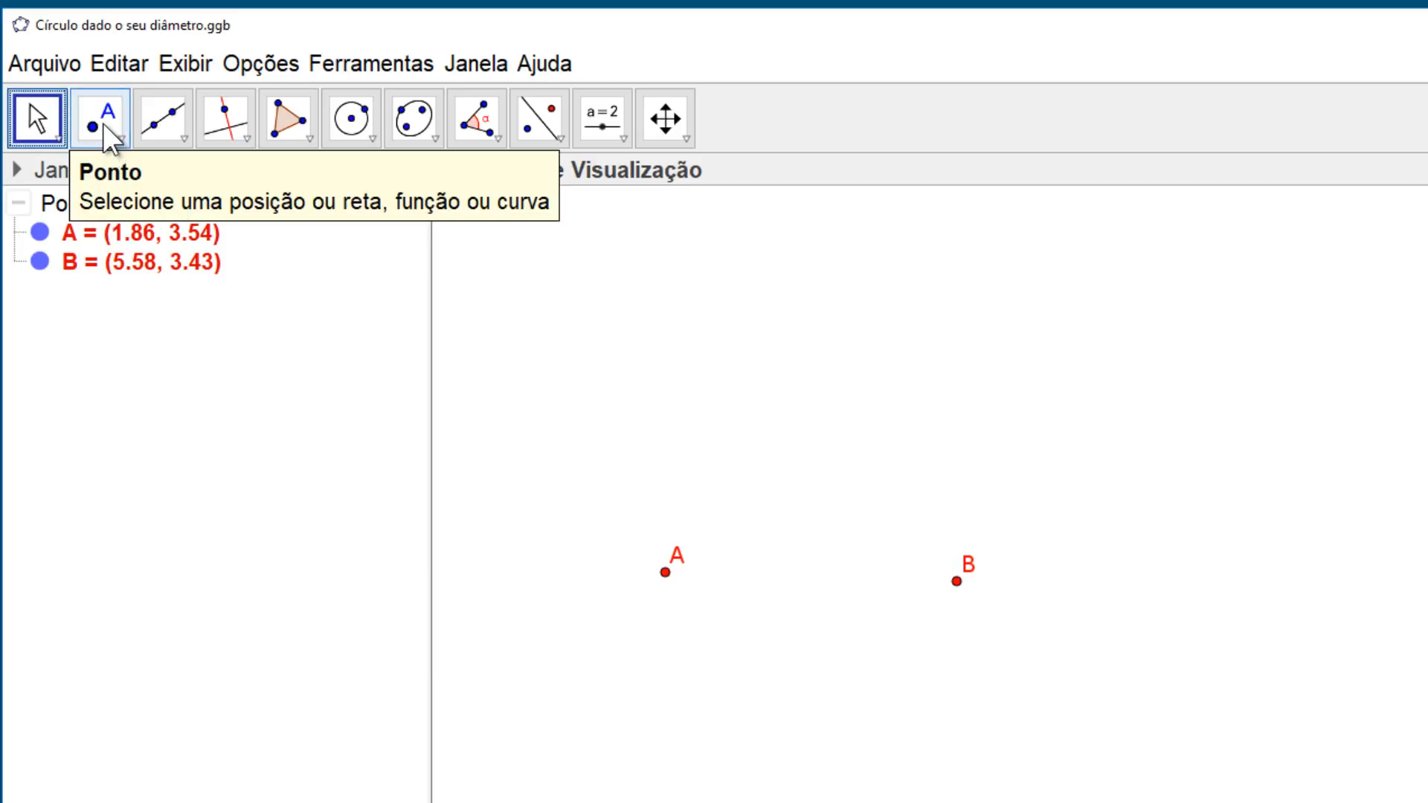
Construct the midpoint between points A and B
click(102, 125)
click(118, 137)
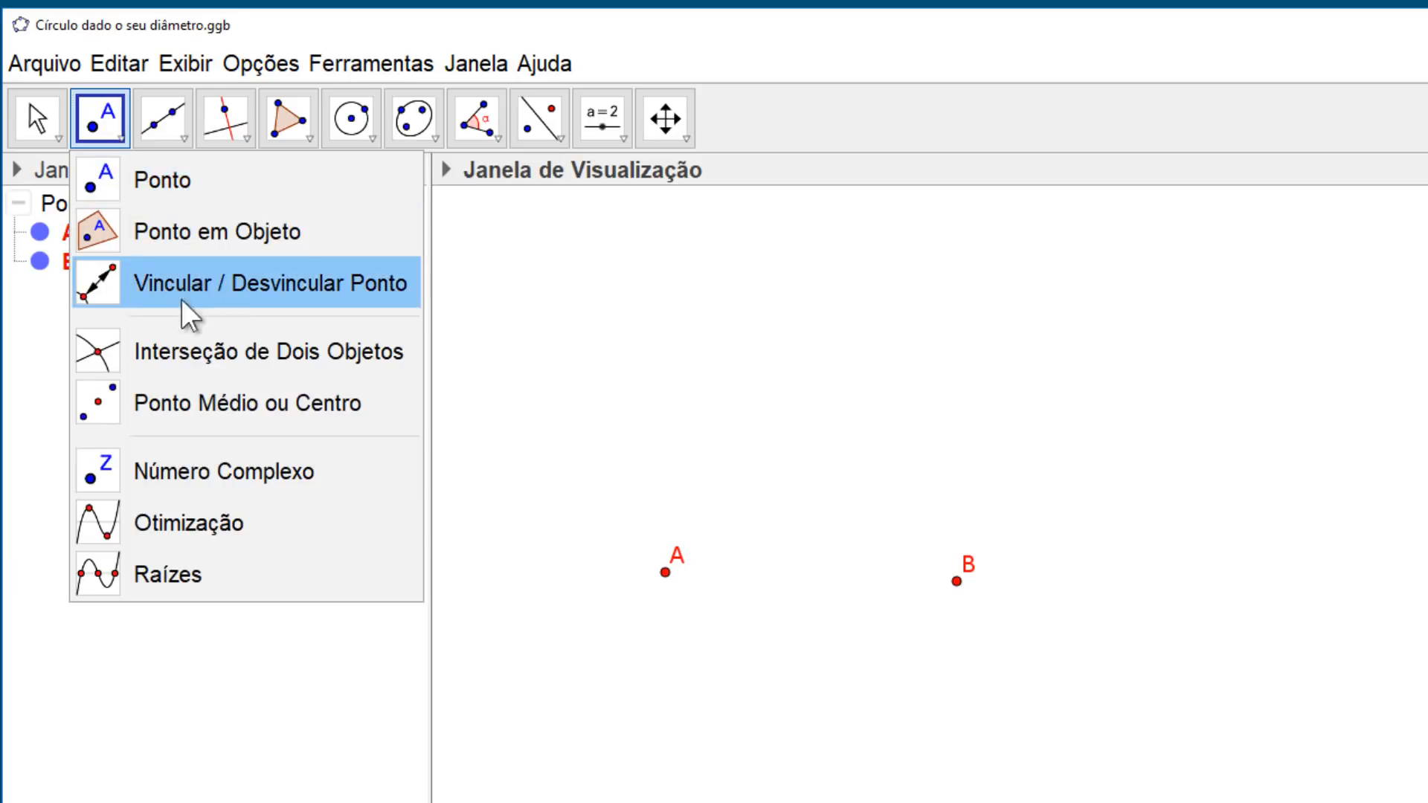
click(275, 400)
click(666, 573)
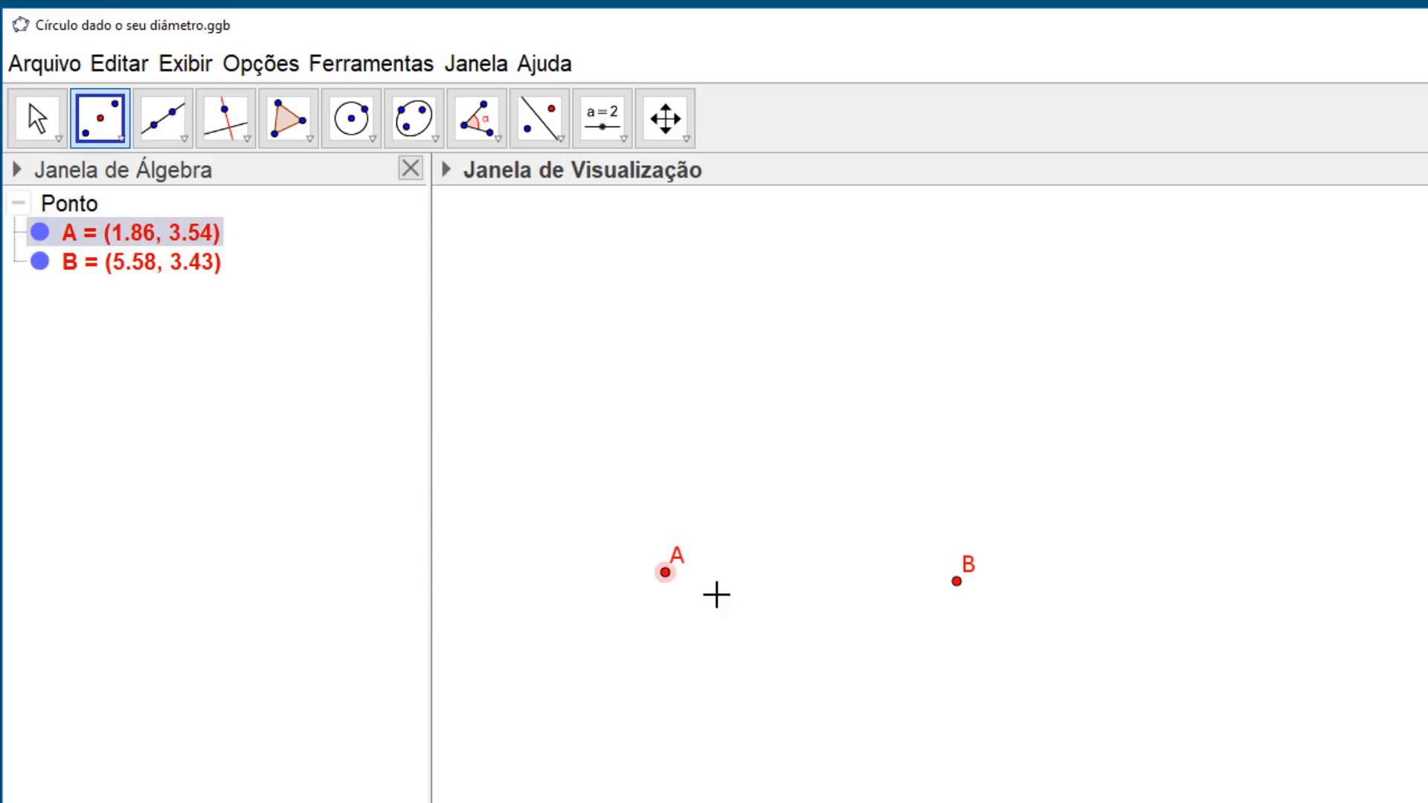
click(956, 582)
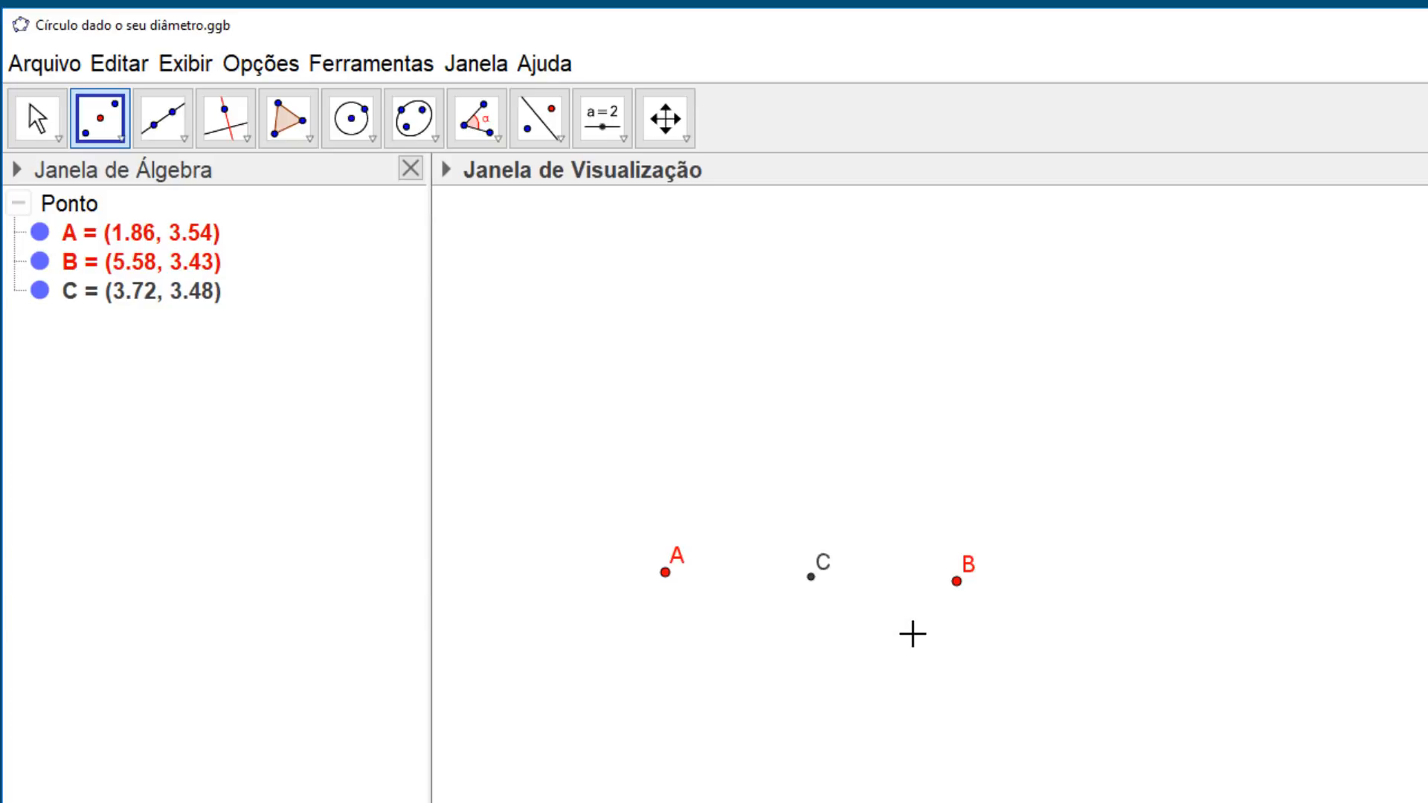
key(Escape)
Draw a circle centred on midpoint C and passing through point A
click(370, 140)
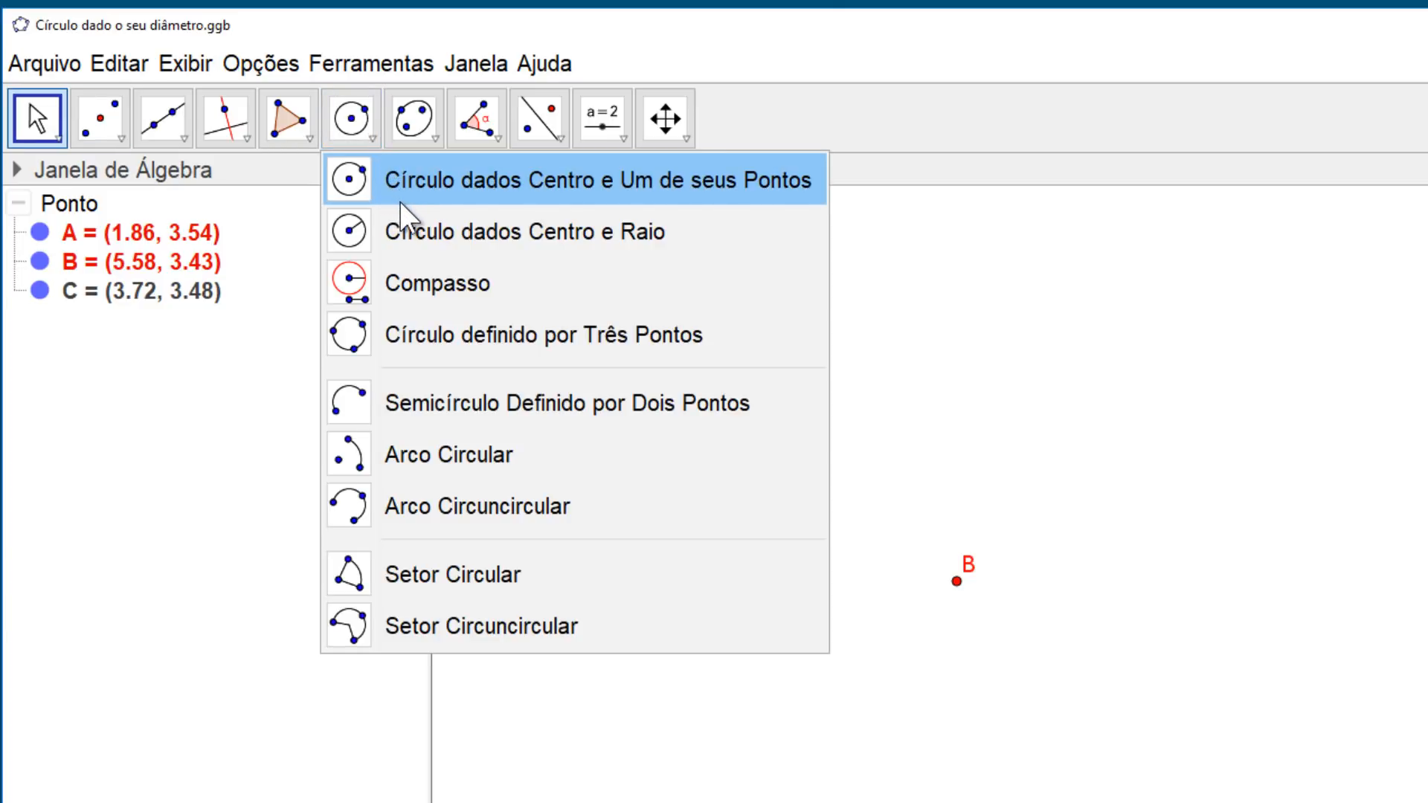
click(418, 194)
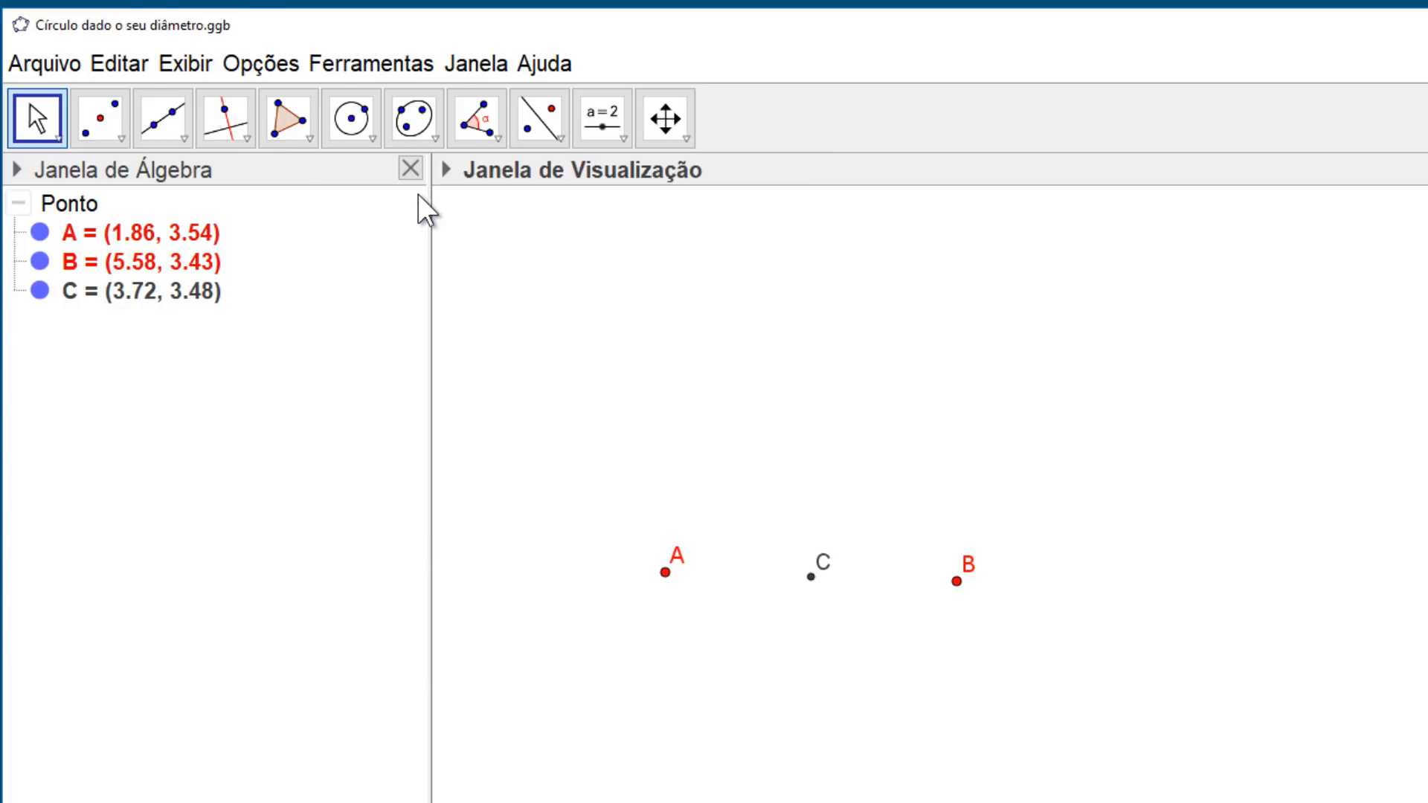
click(810, 577)
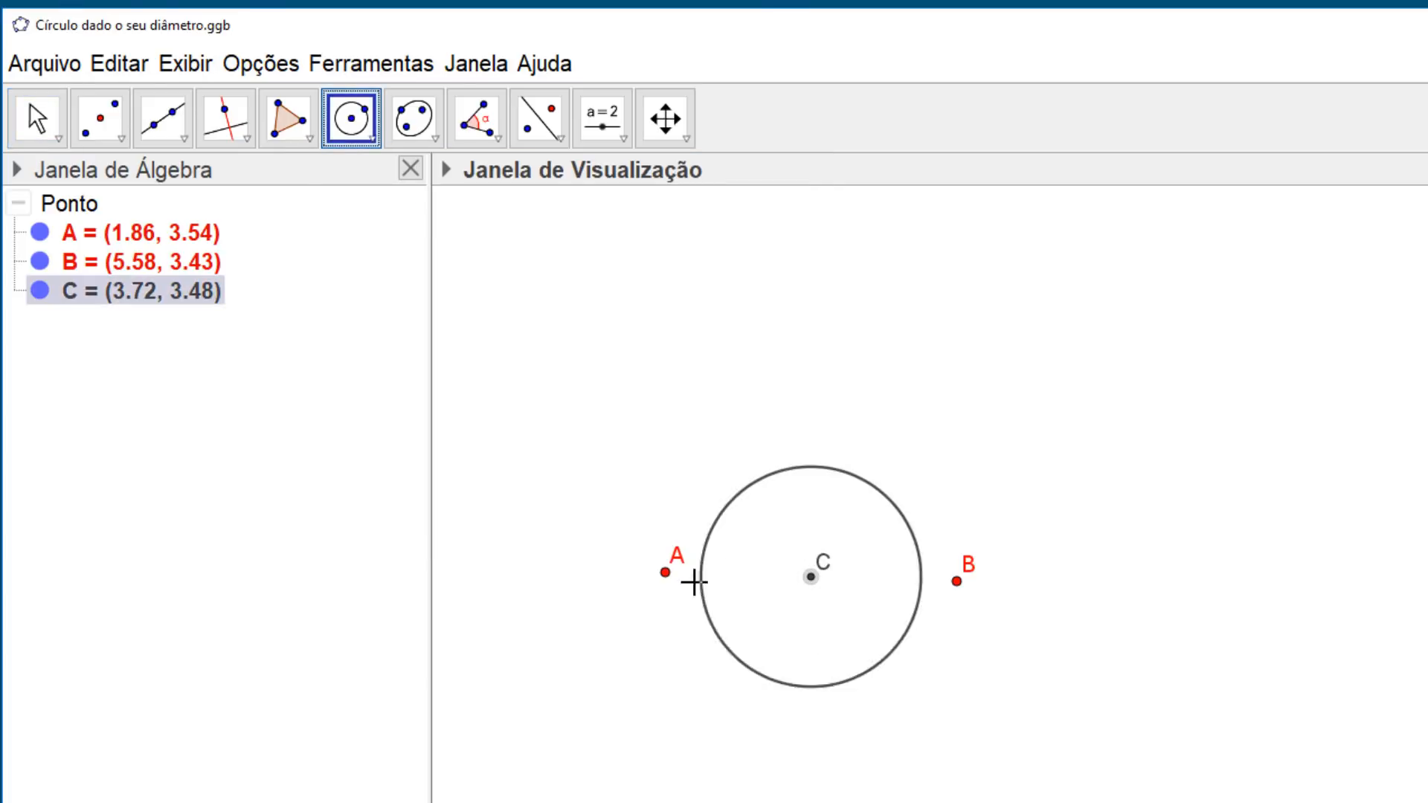
click(667, 577)
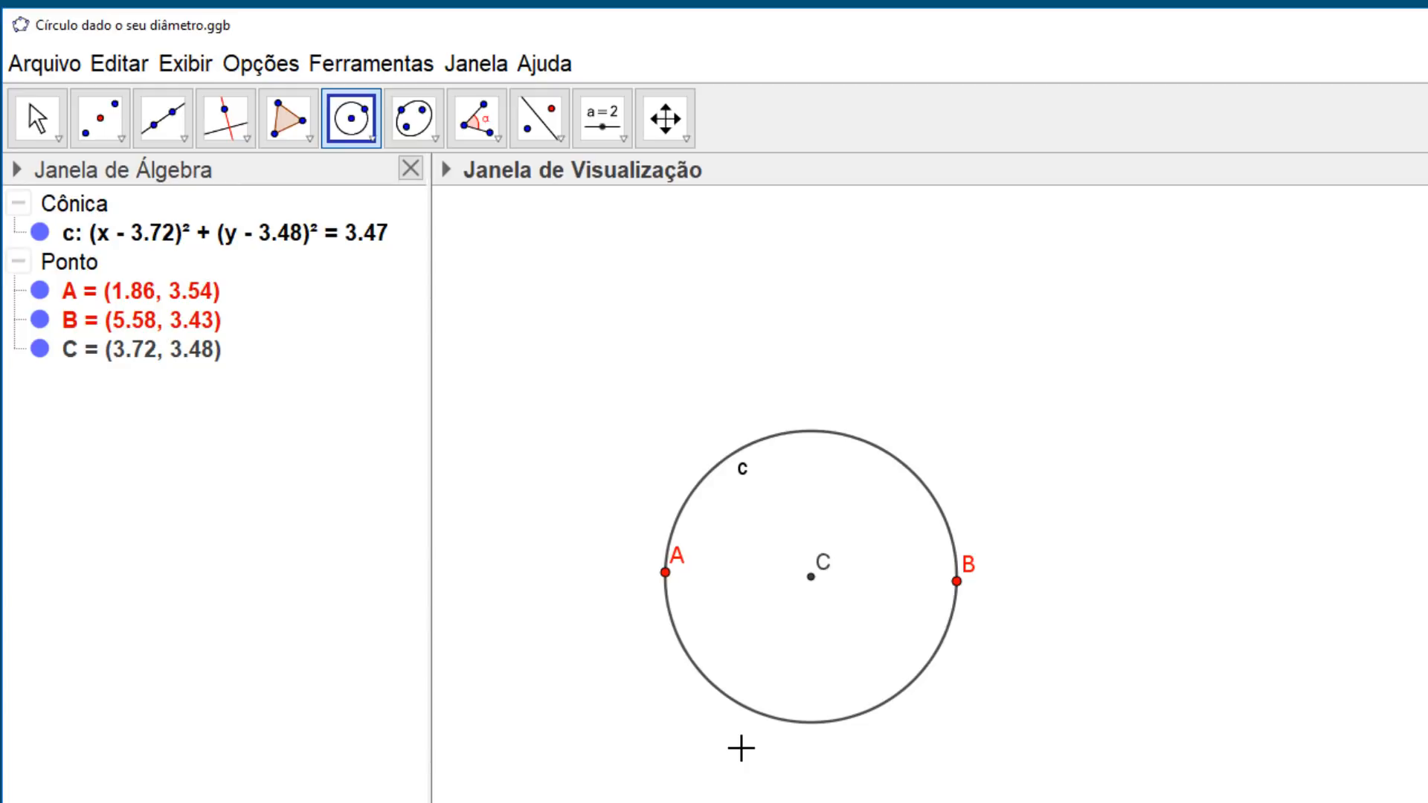
key(Escape)
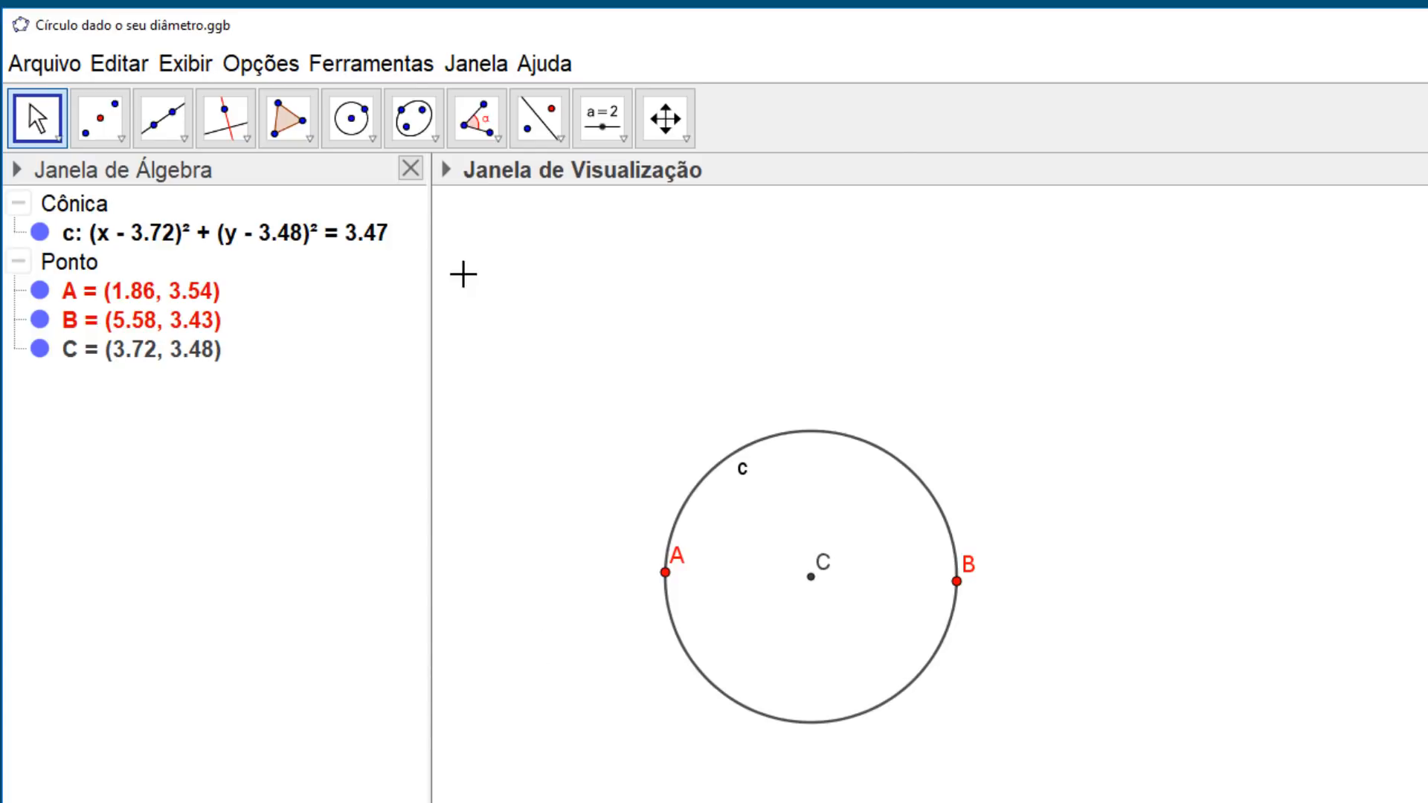
Start a new custom tool with circle c as its final object and check points A and B as its initial objects
click(407, 63)
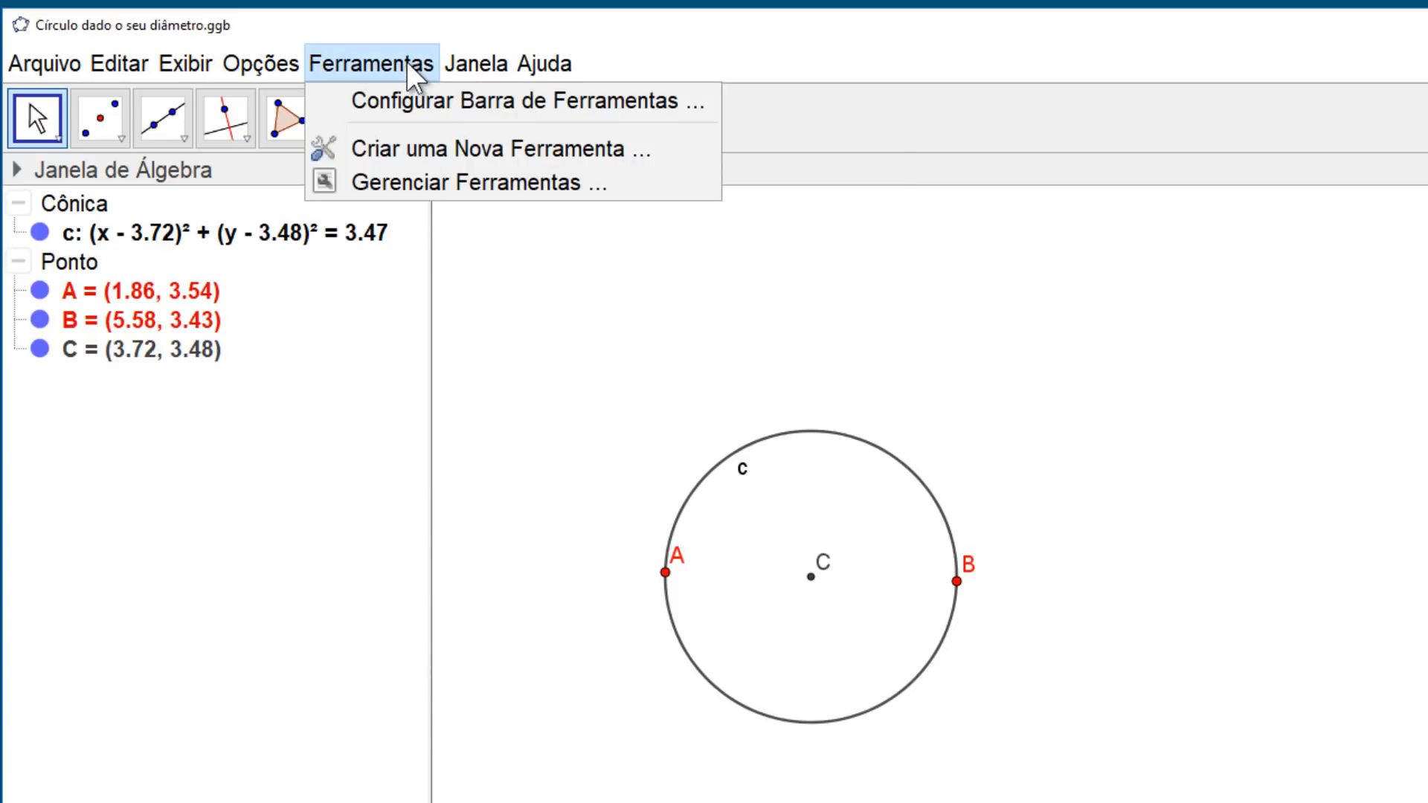
click(437, 145)
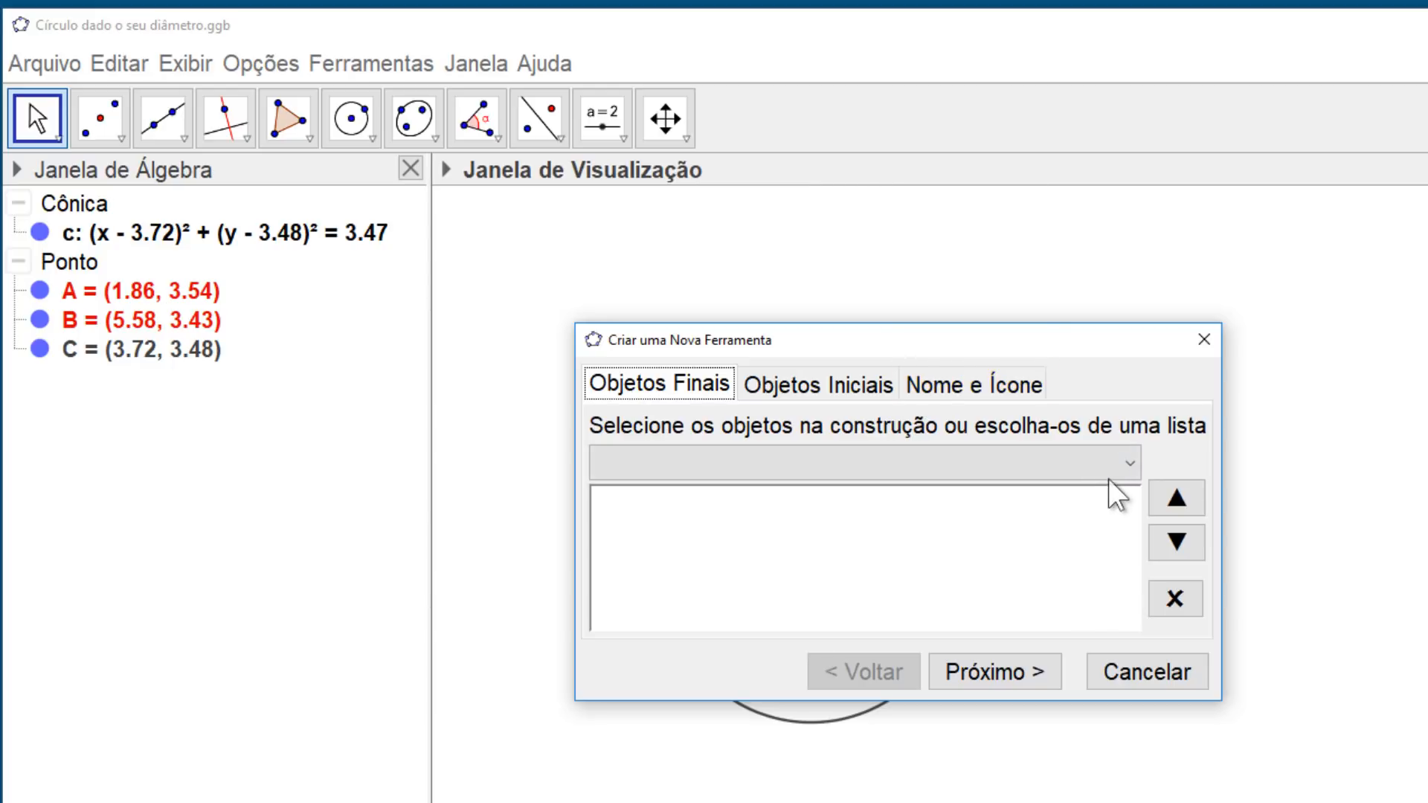
click(1128, 466)
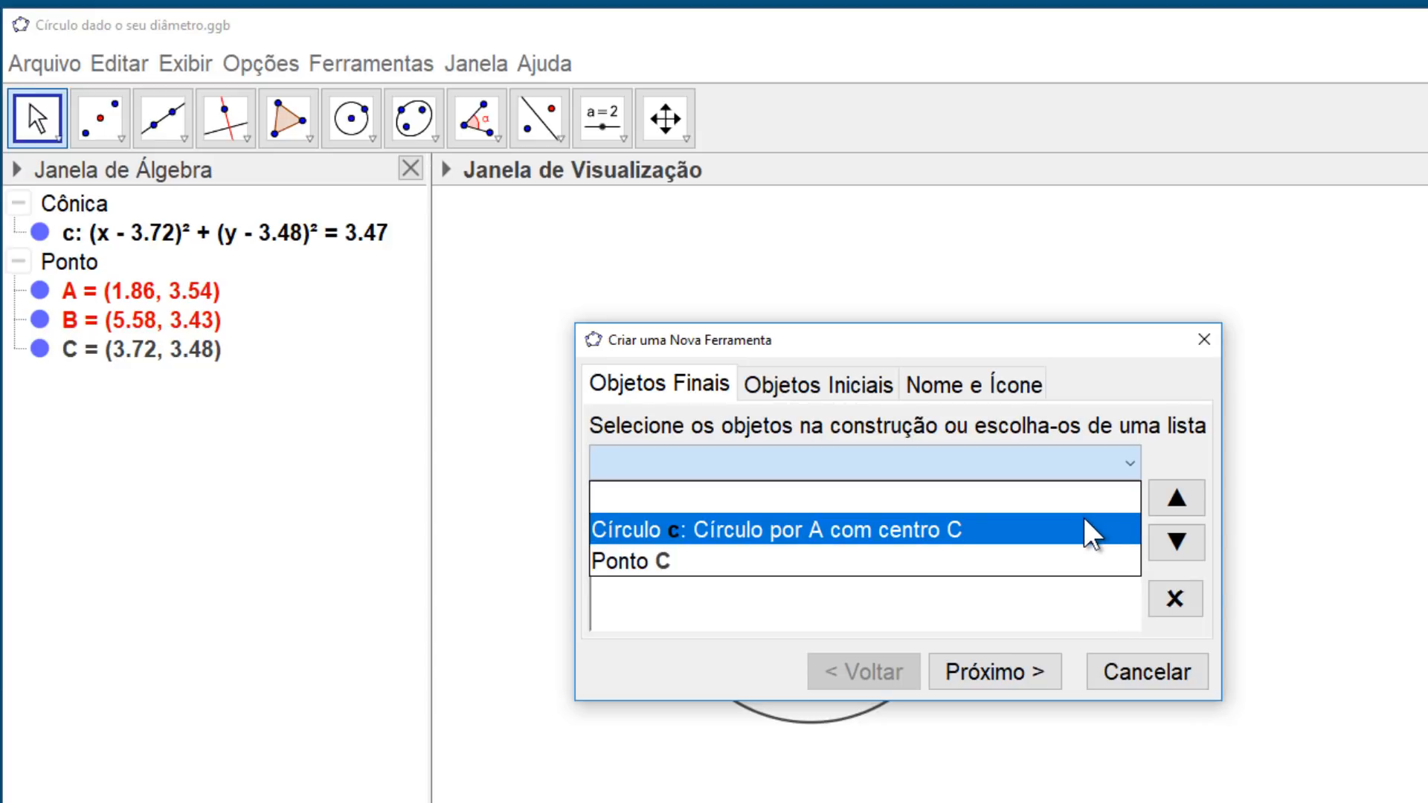
click(1083, 518)
click(833, 381)
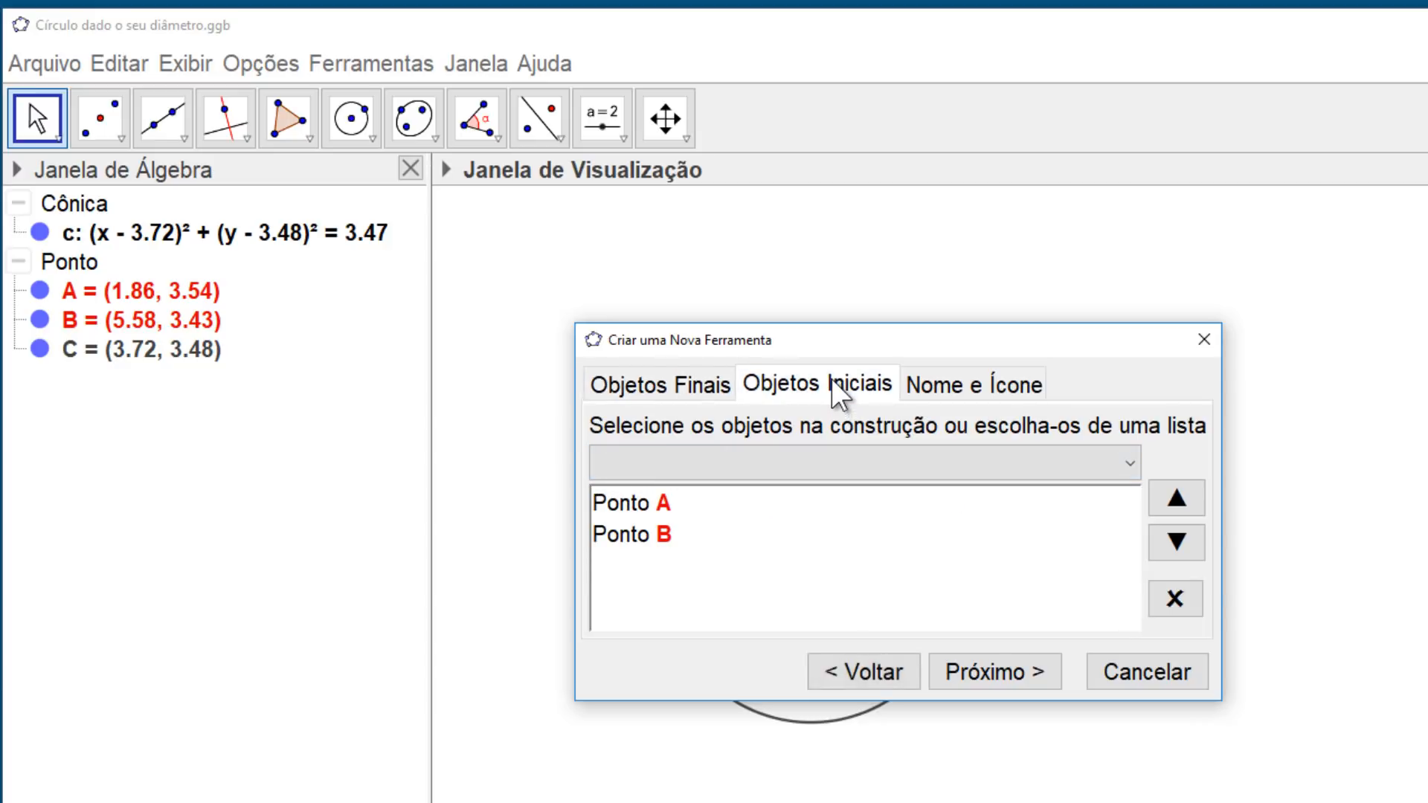
click(668, 501)
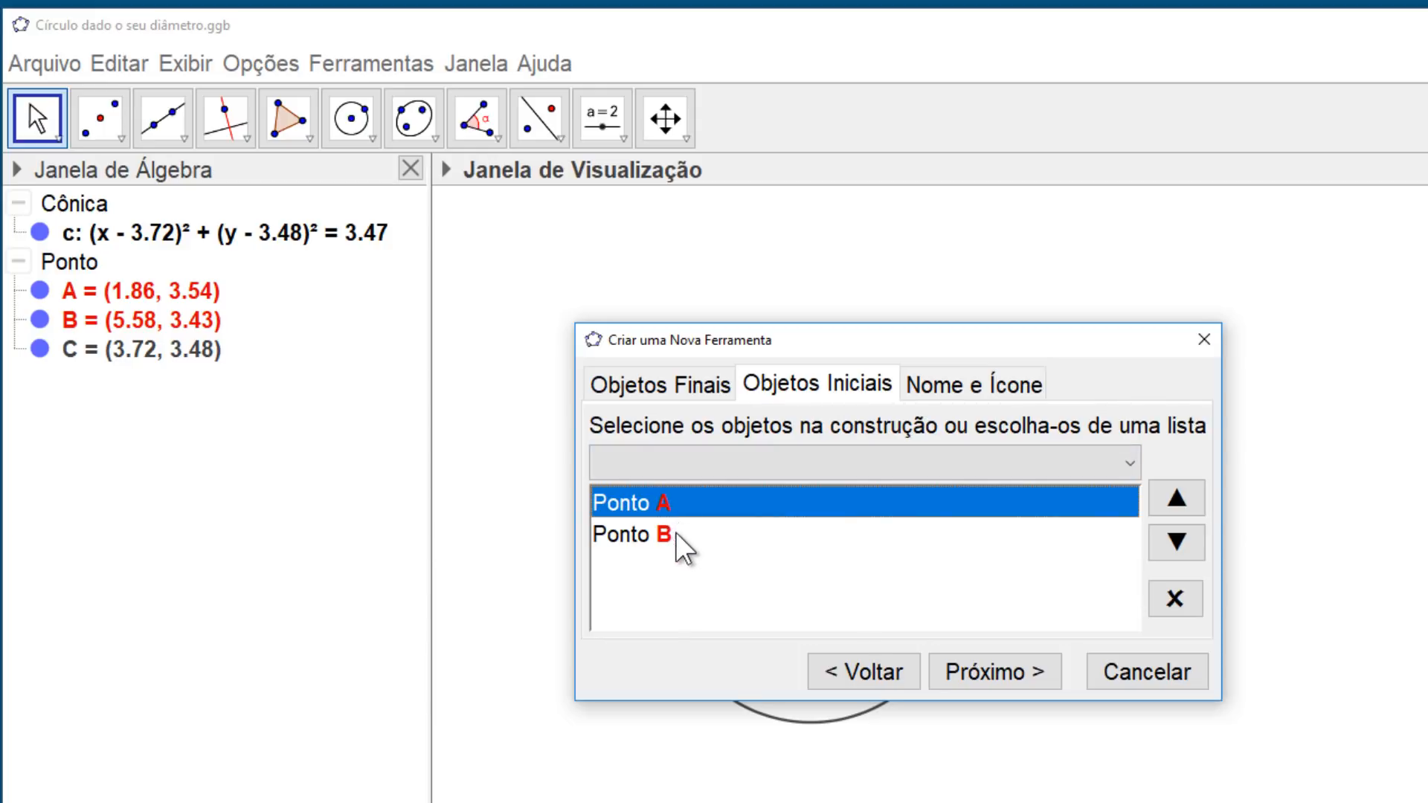
click(670, 536)
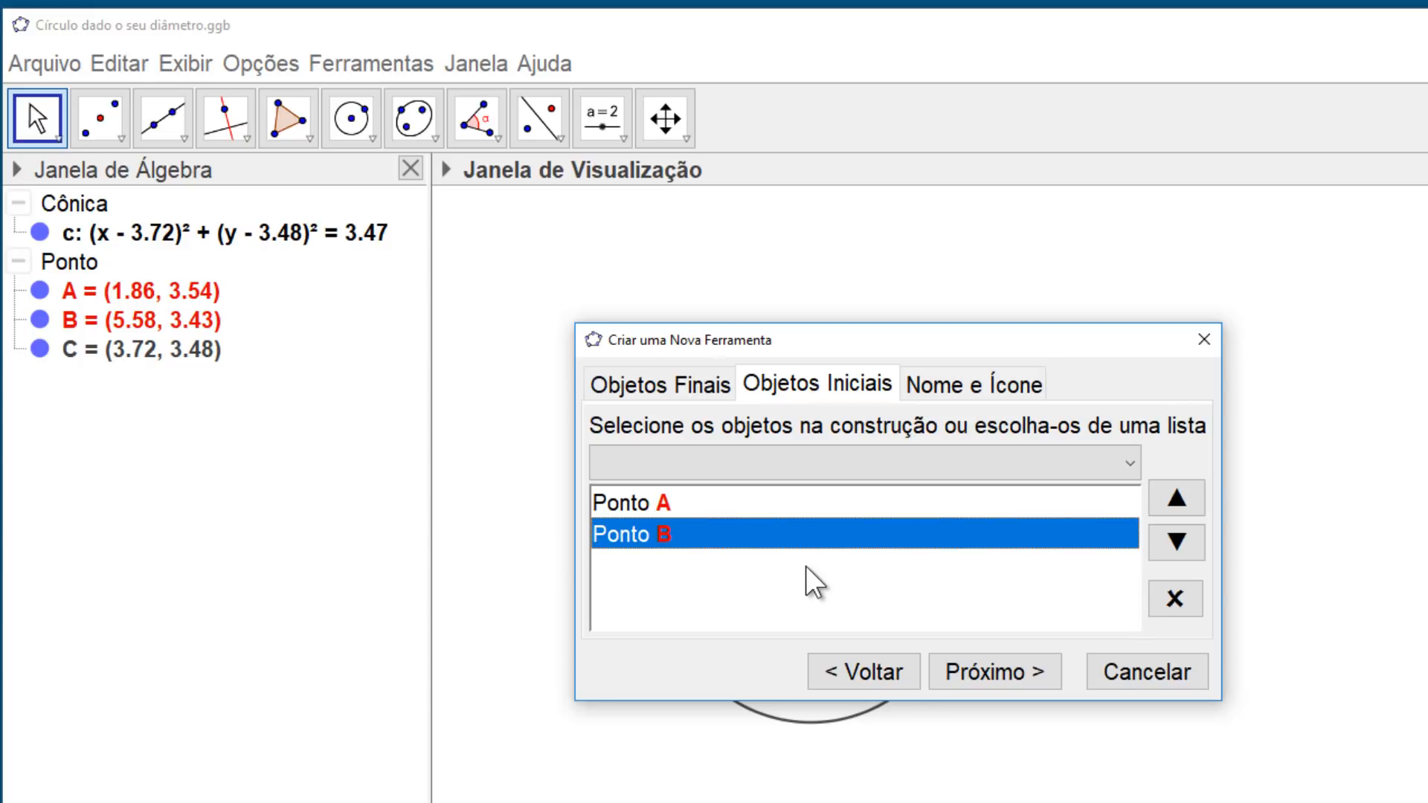
Name the new tool "Círculo Diâmetro" and set its help text to "Clique em dois pontos."
click(961, 382)
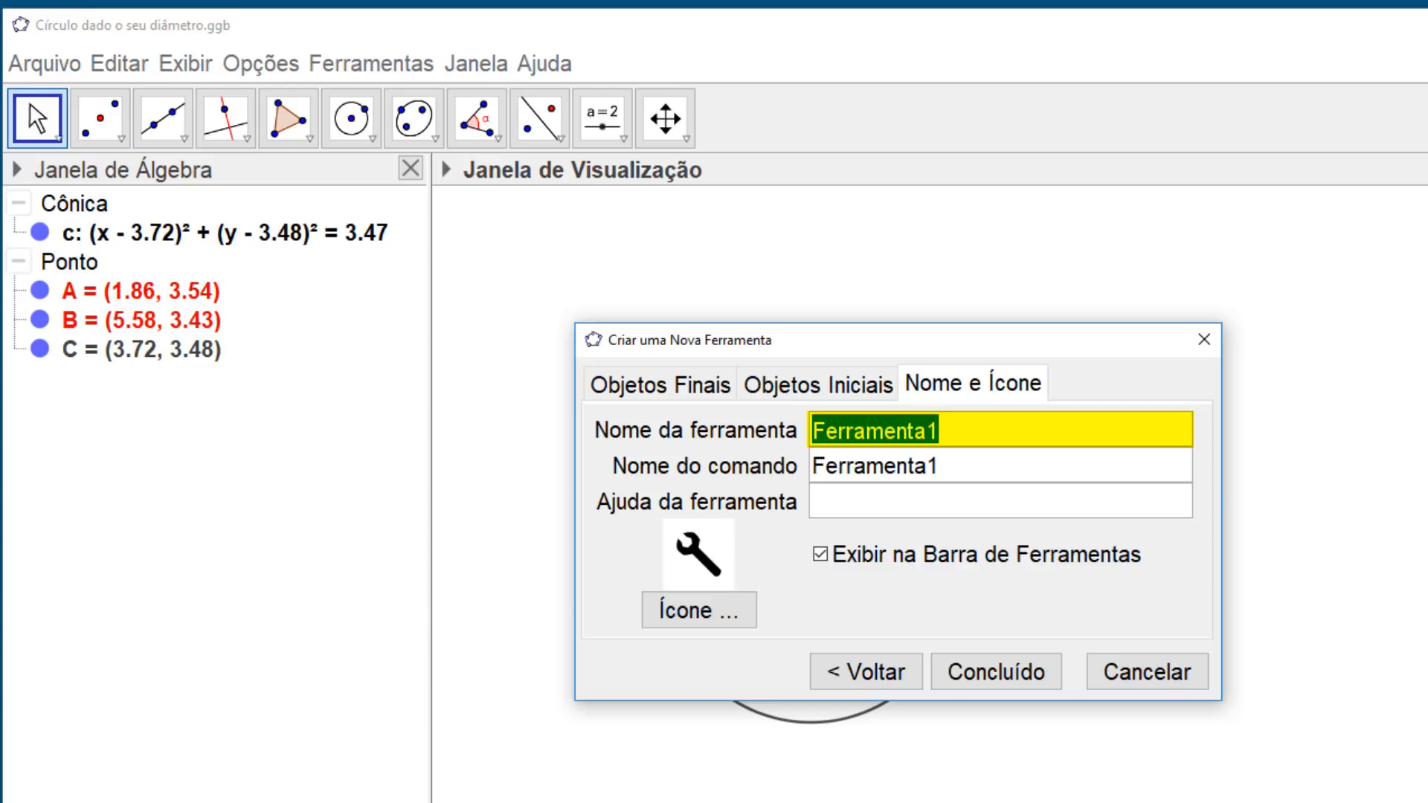
text(Círculo Diâmetro)
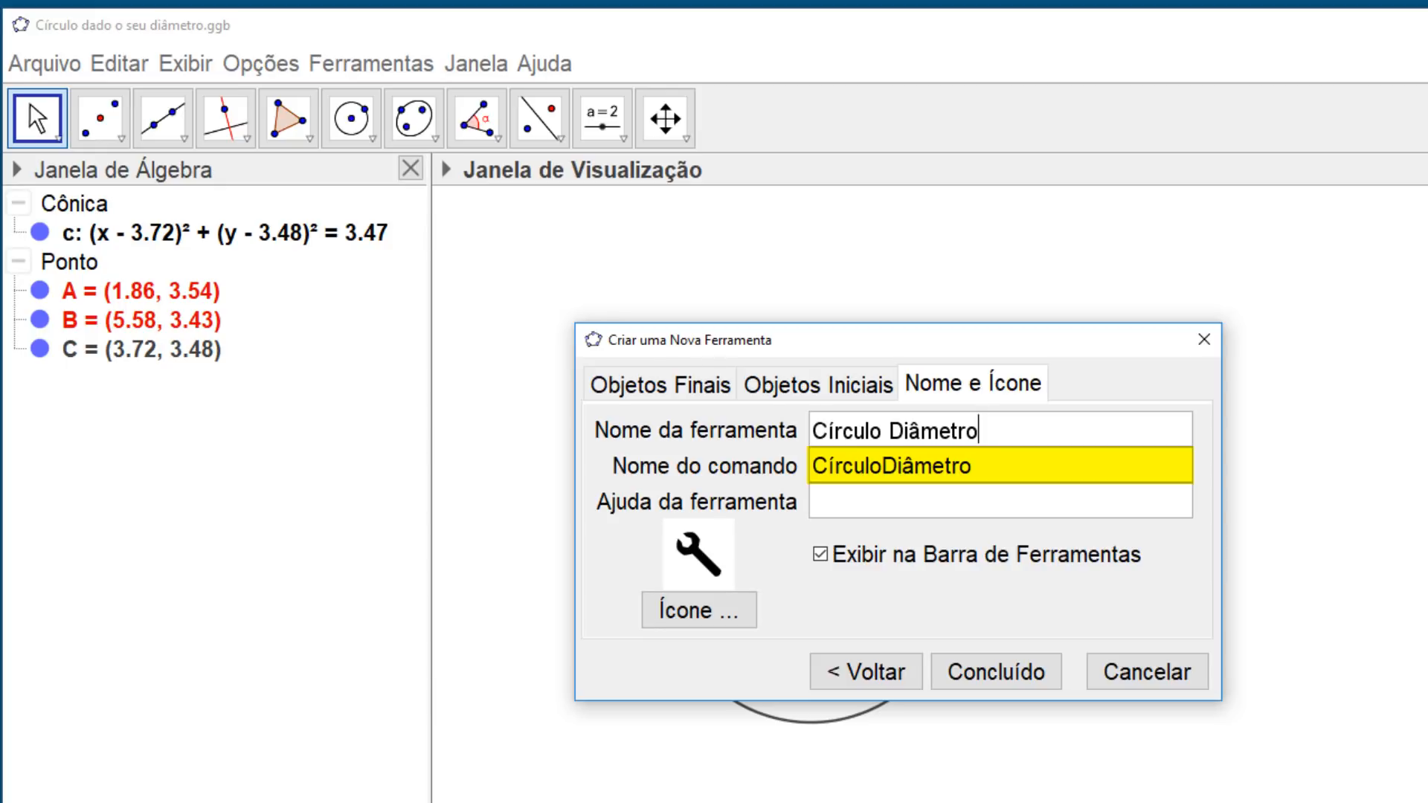
key(Tab)
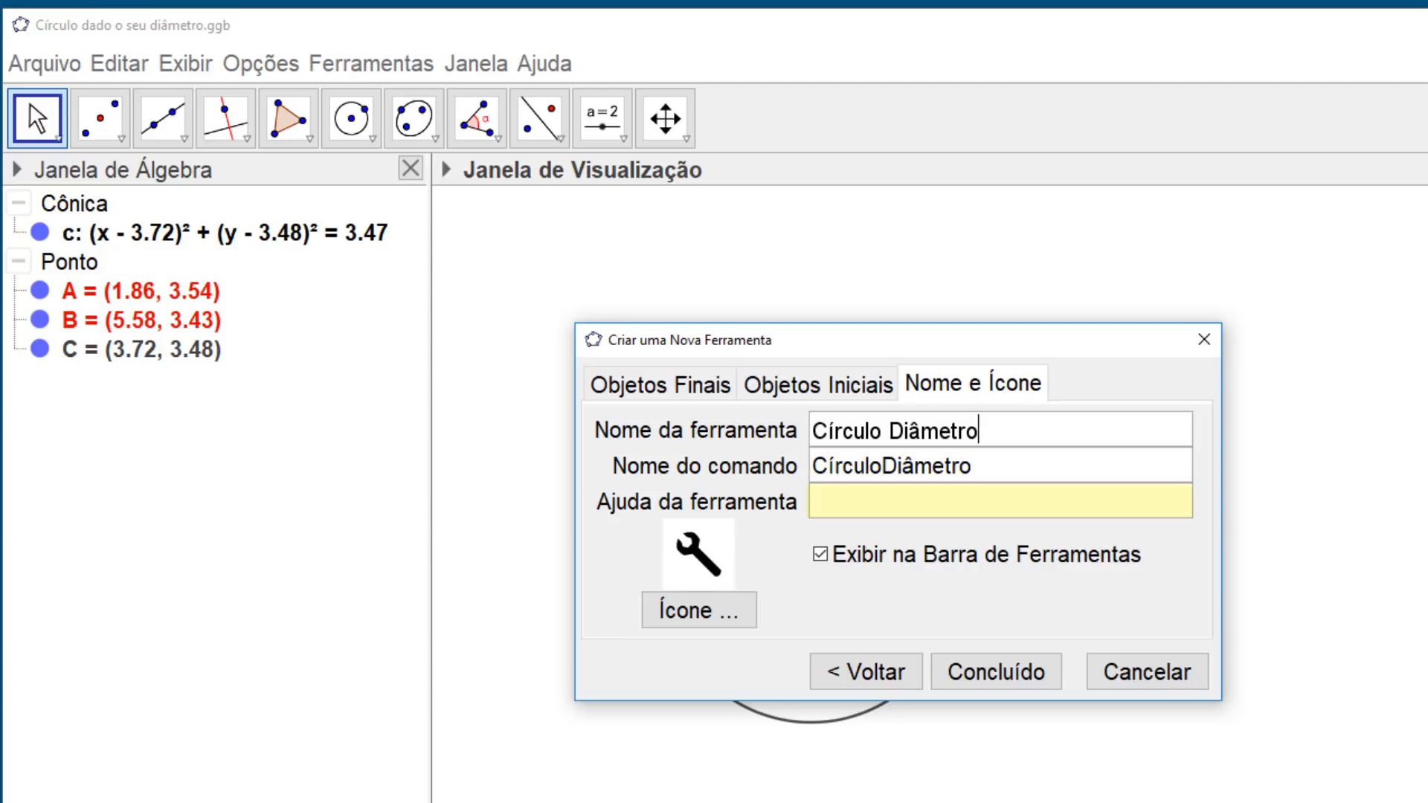
text(Cli)
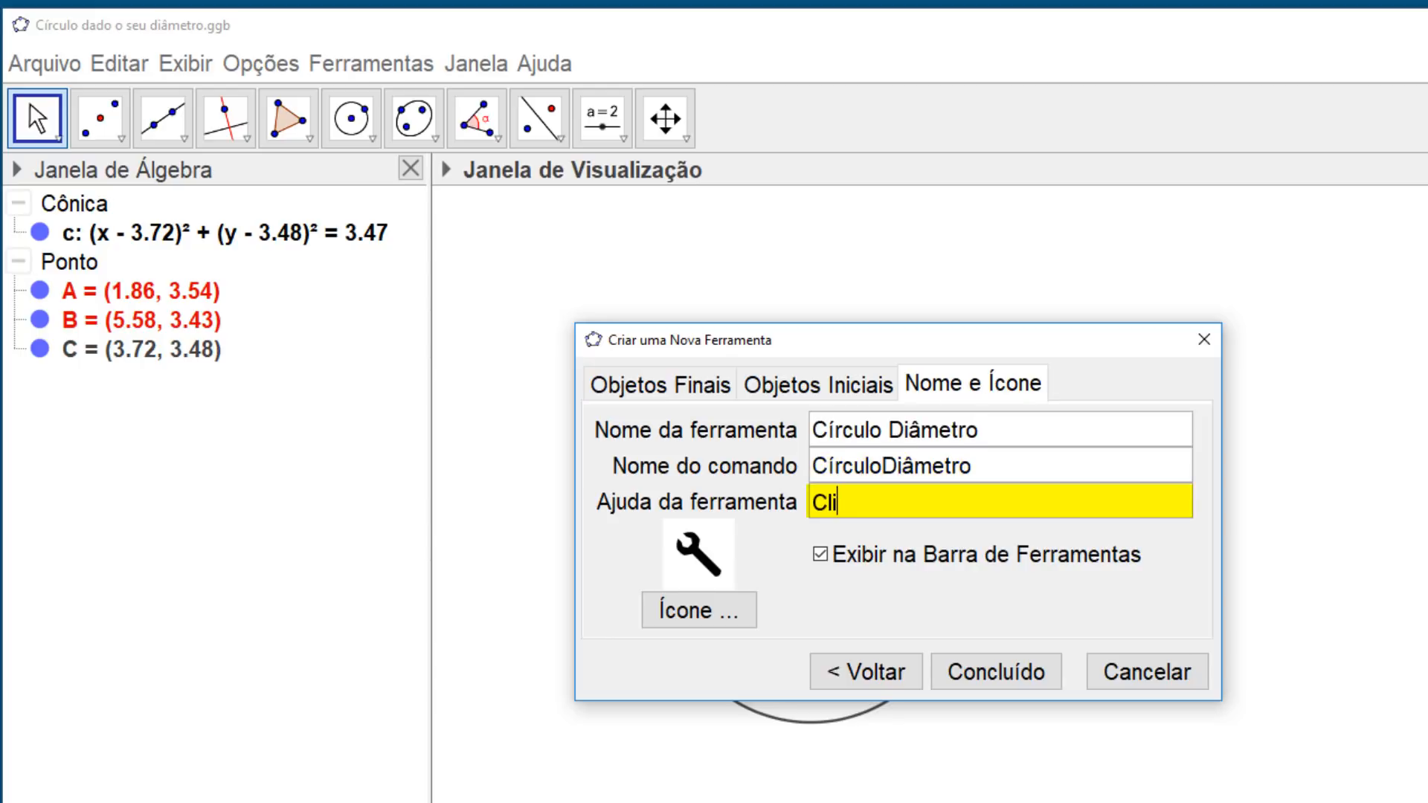
text(que em dois pontos.)
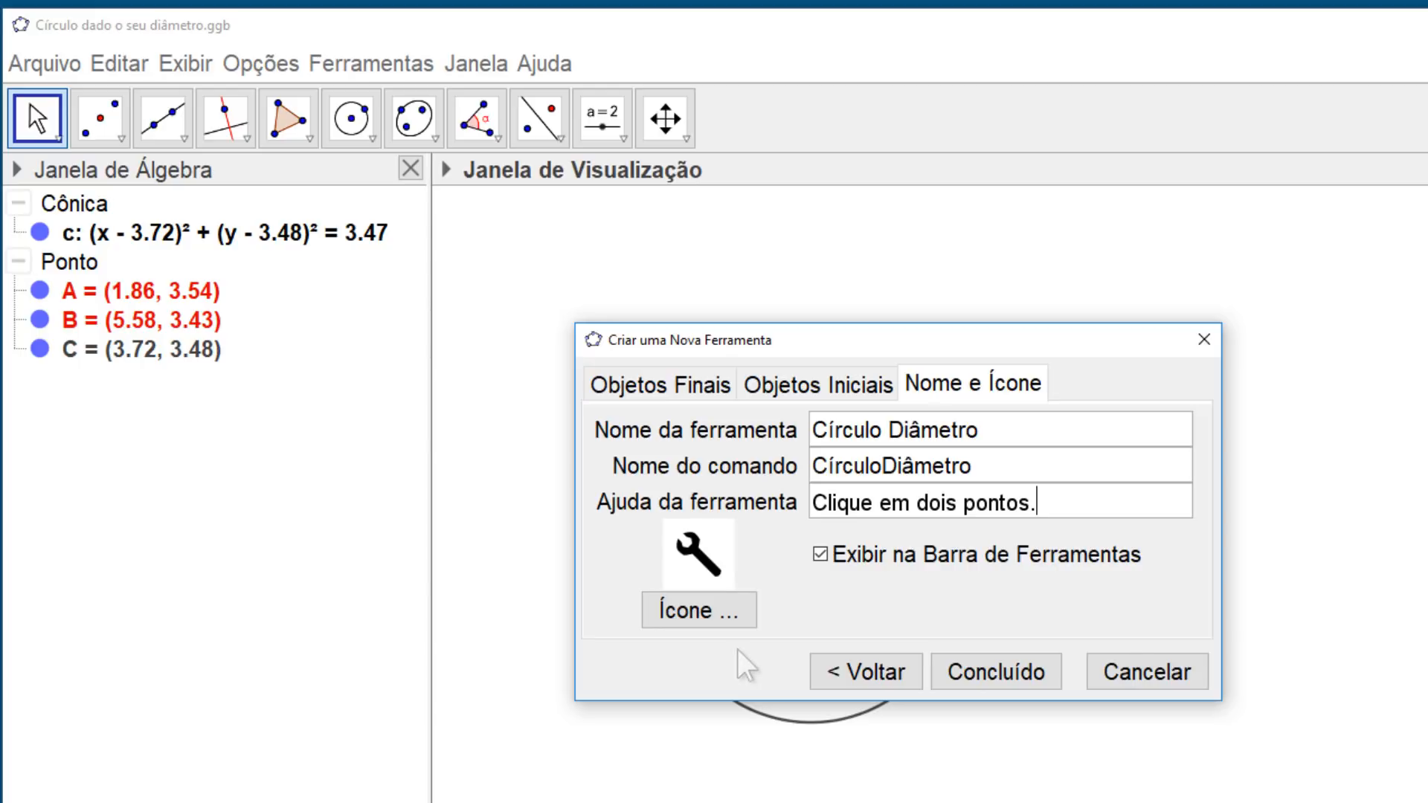
Use circulo_diametro.png from the imagens folder as the tool's icon and finish creating the tool
click(718, 618)
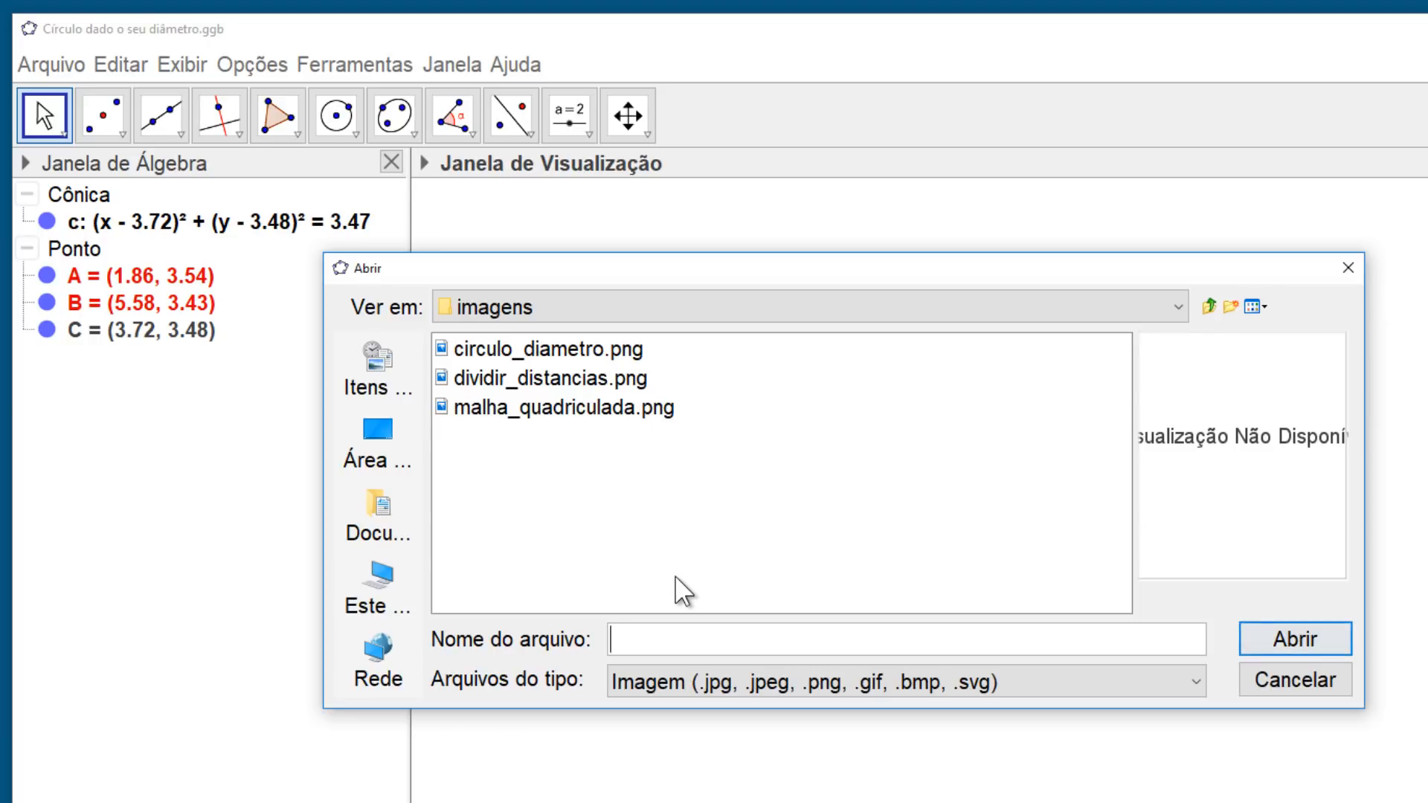
click(587, 348)
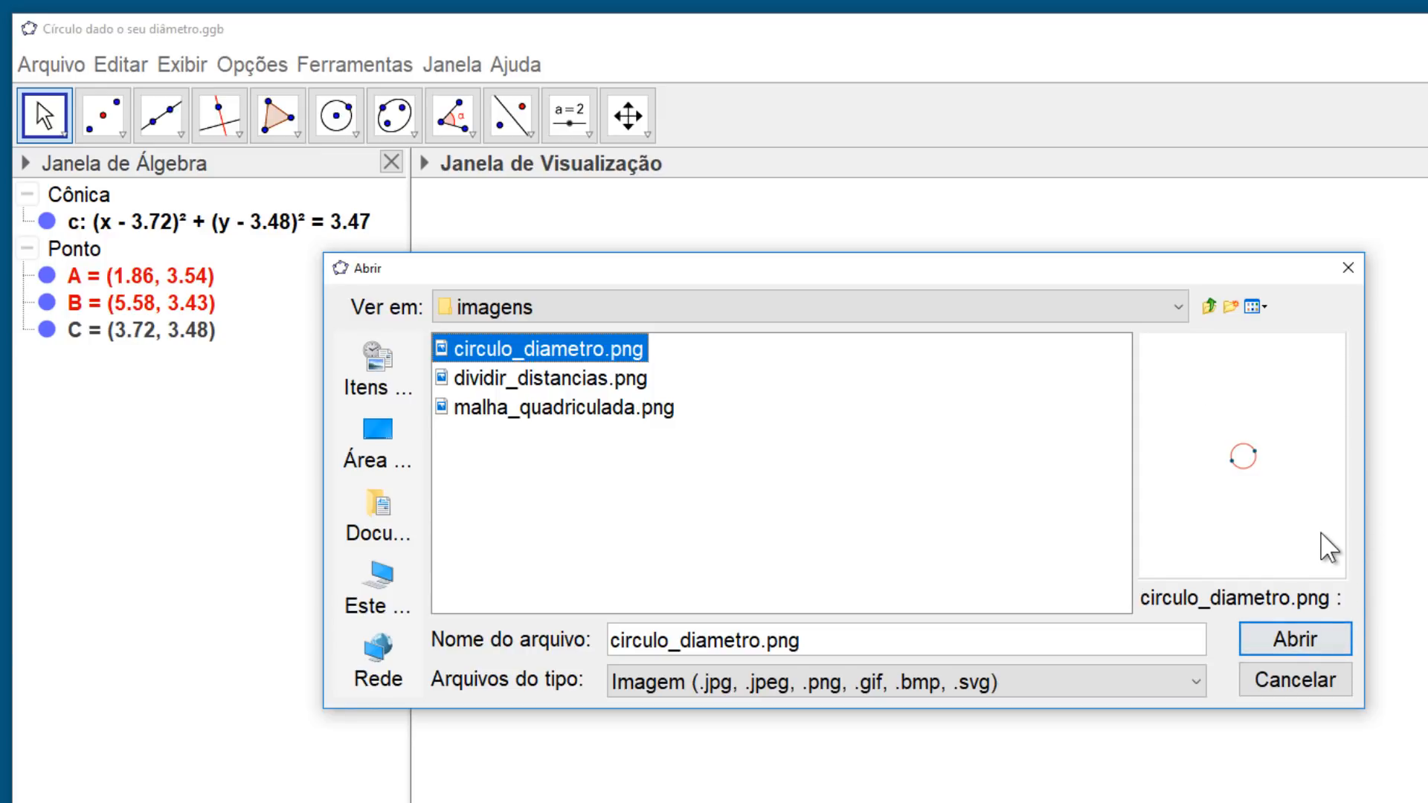
click(1296, 640)
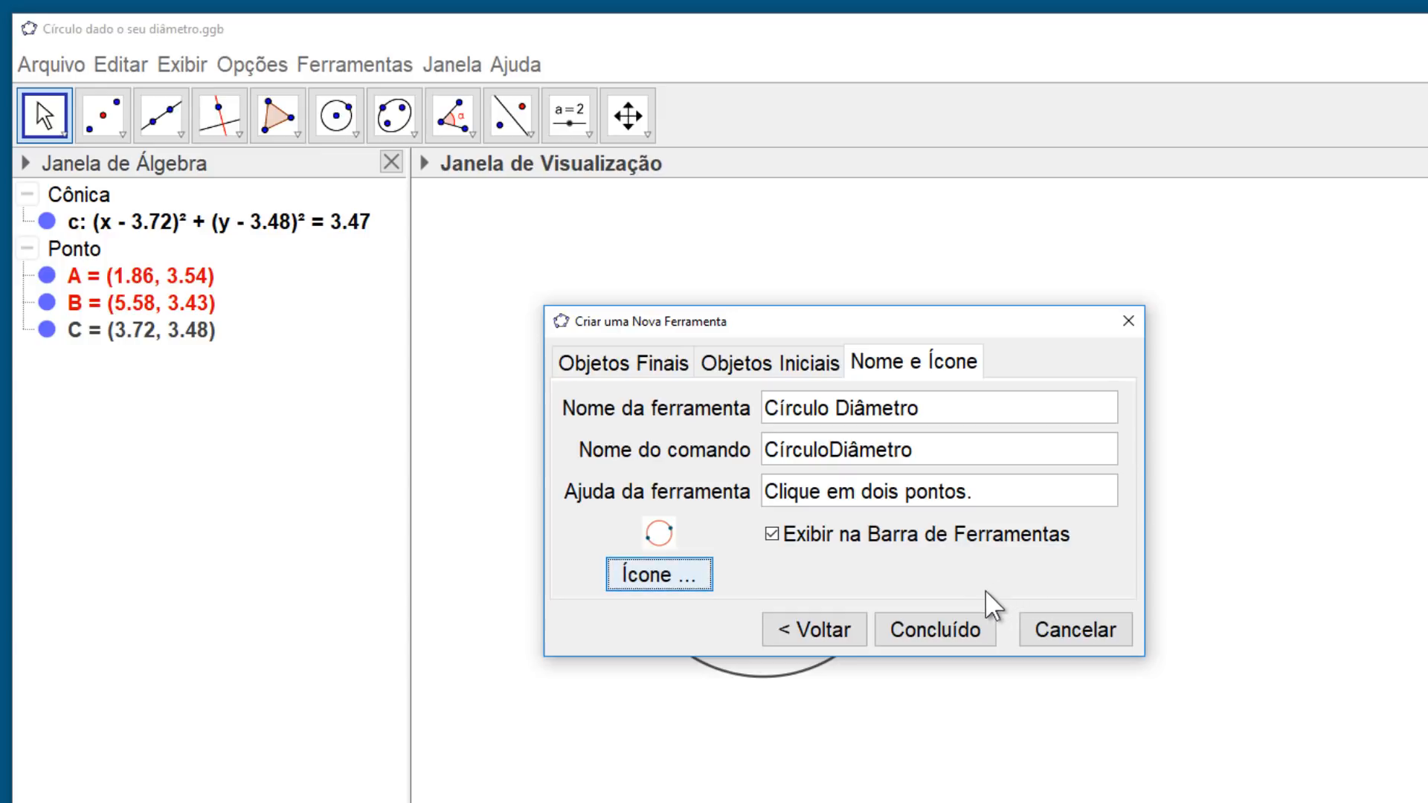
click(971, 626)
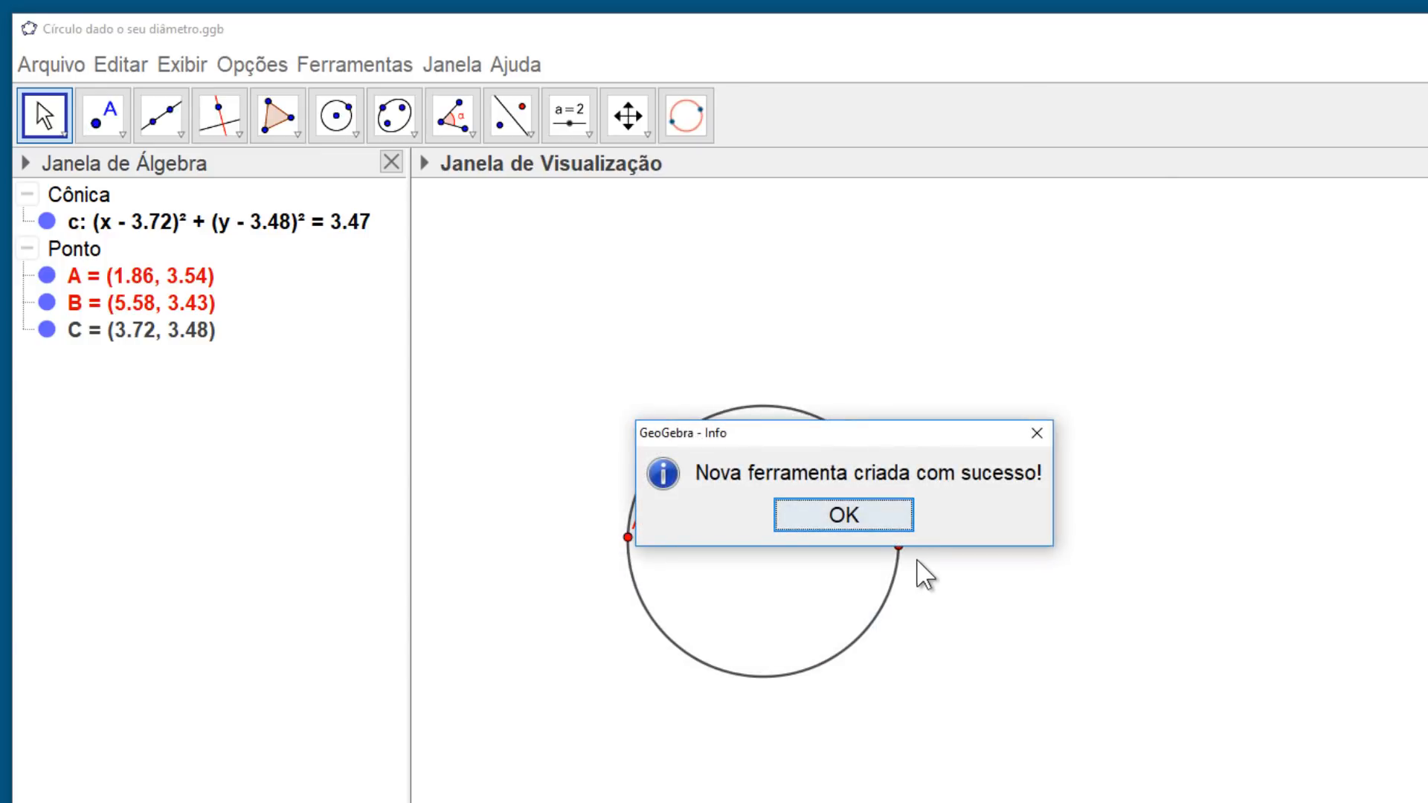
click(861, 516)
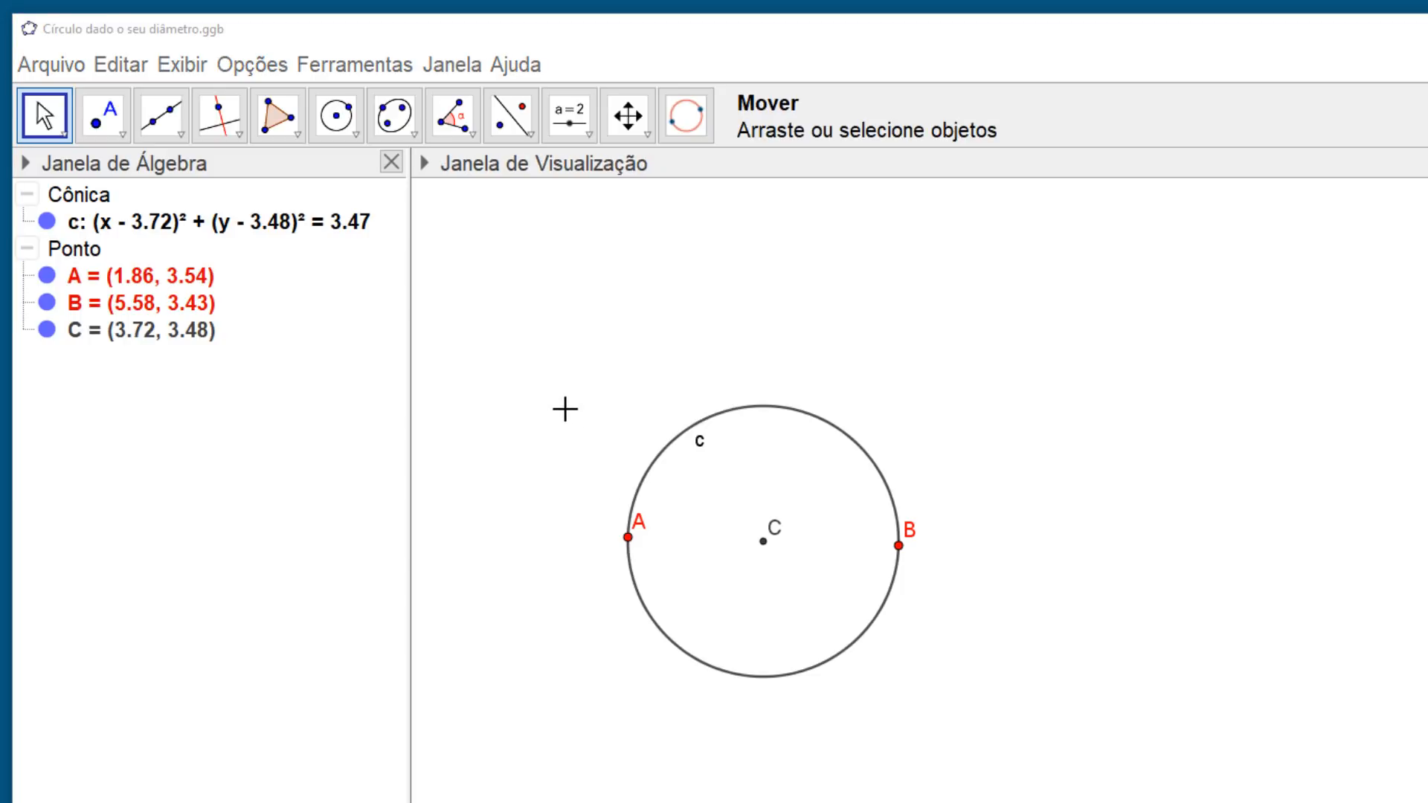
Delete the whole construction and use the Círculo Diâmetro tool to draw a circle with diameter endpoints at about (0.81, 4.36) and (3.1, 2.84)
drag(565, 378, 973, 713)
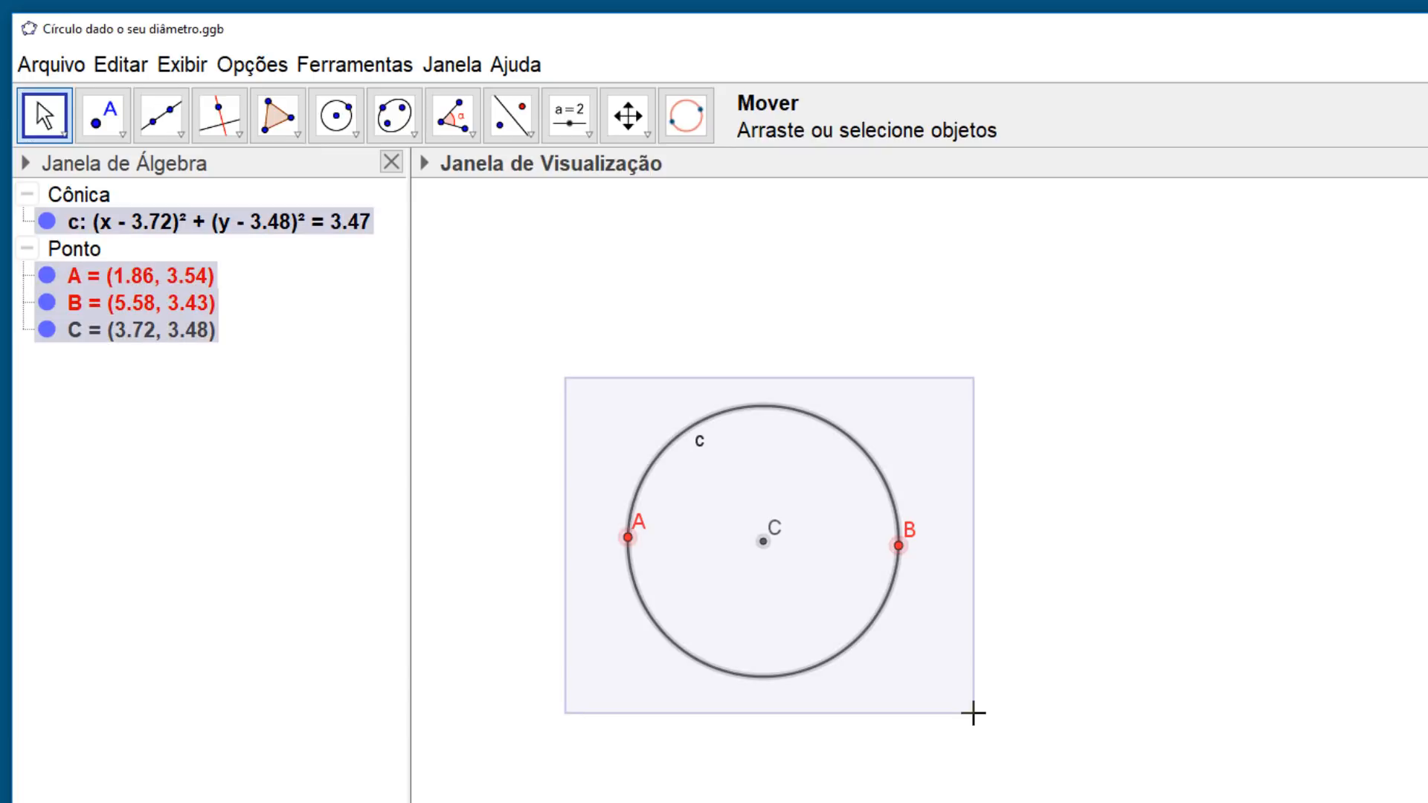
key(Delete)
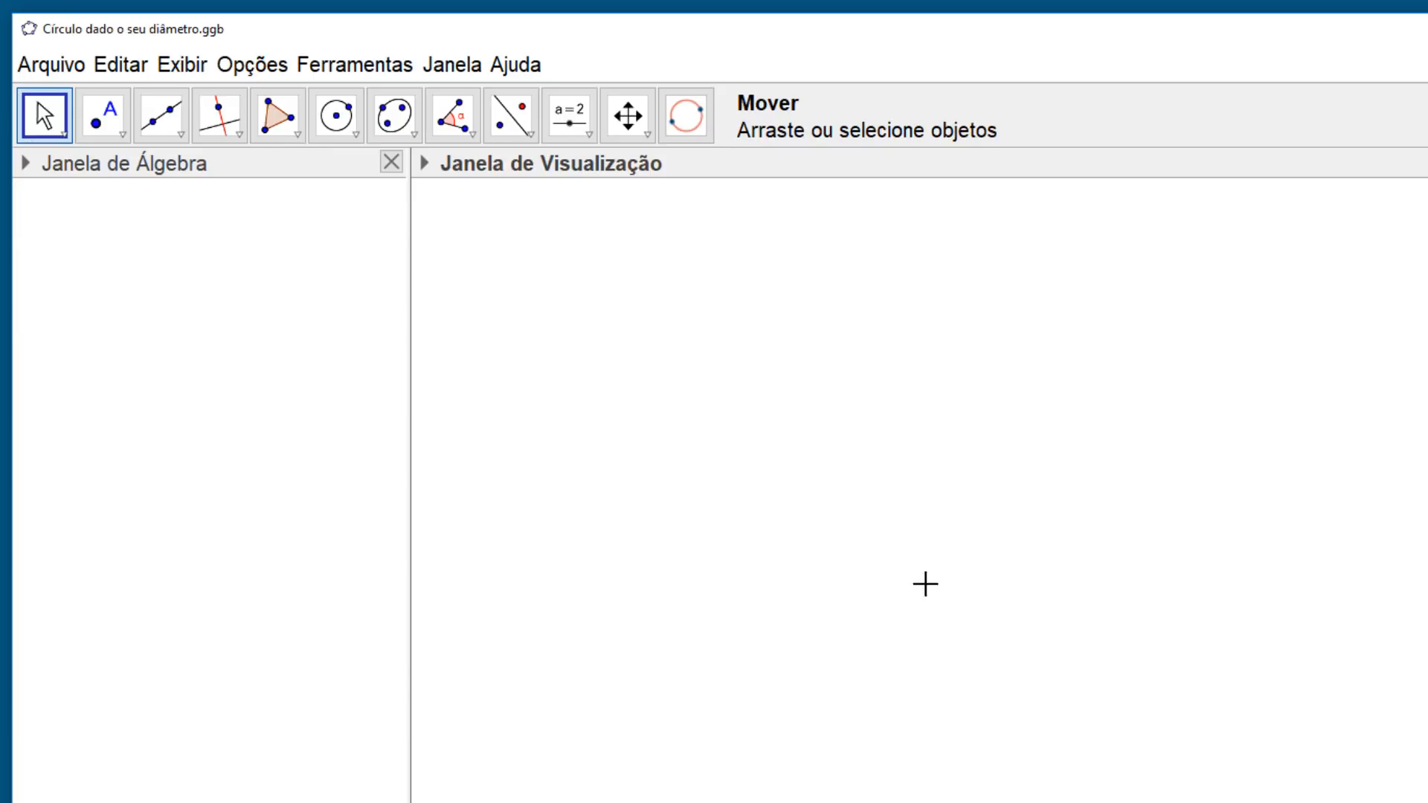
click(687, 119)
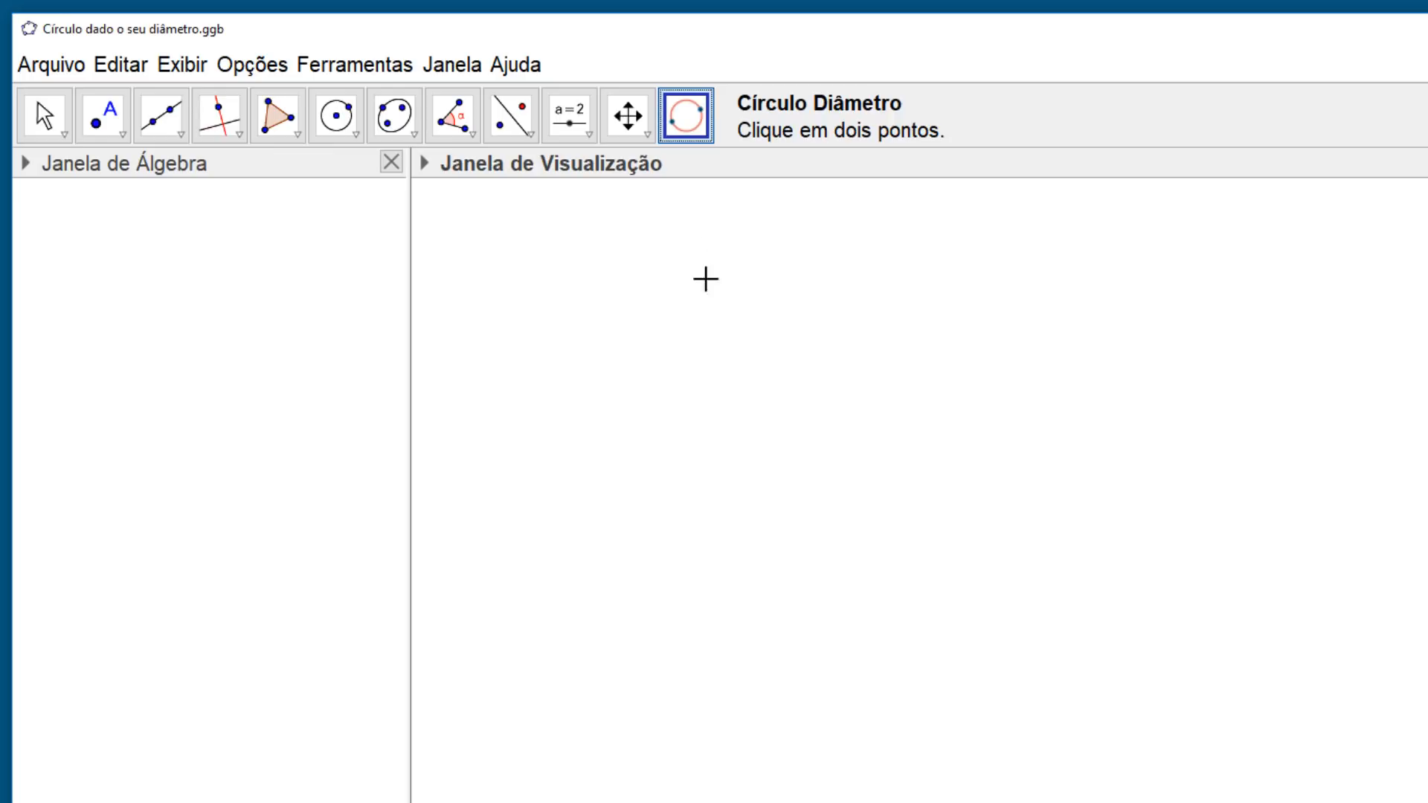
click(551, 477)
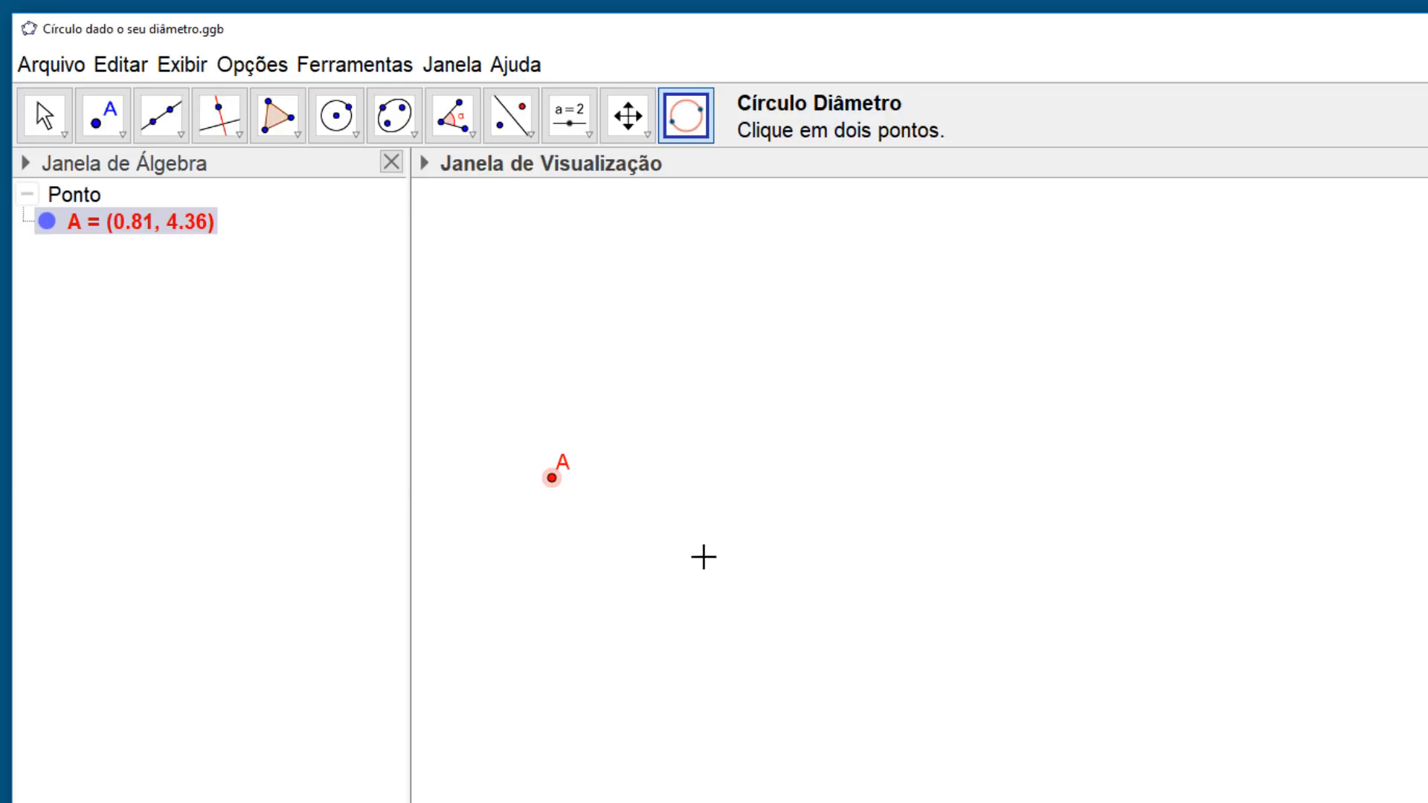
click(718, 588)
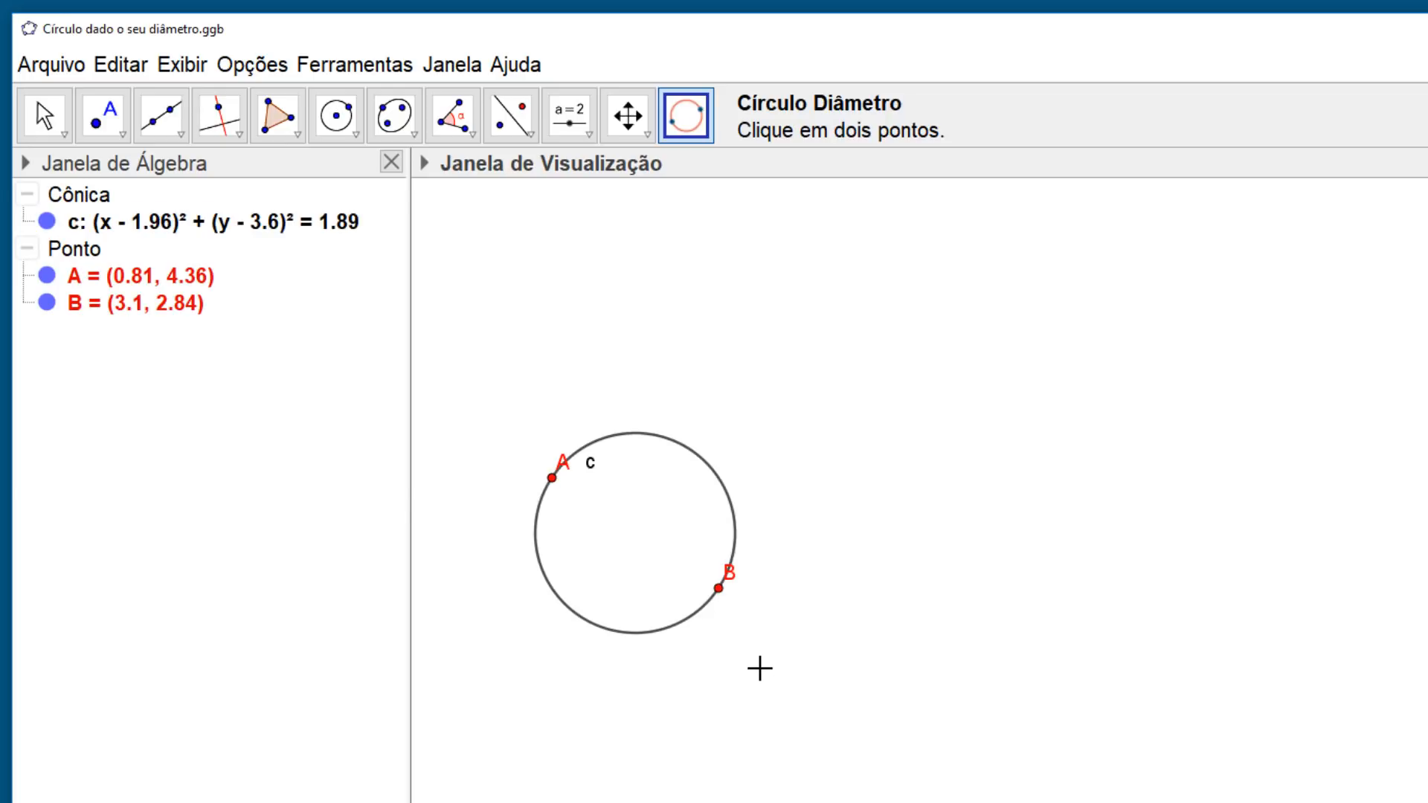
key(Escape)
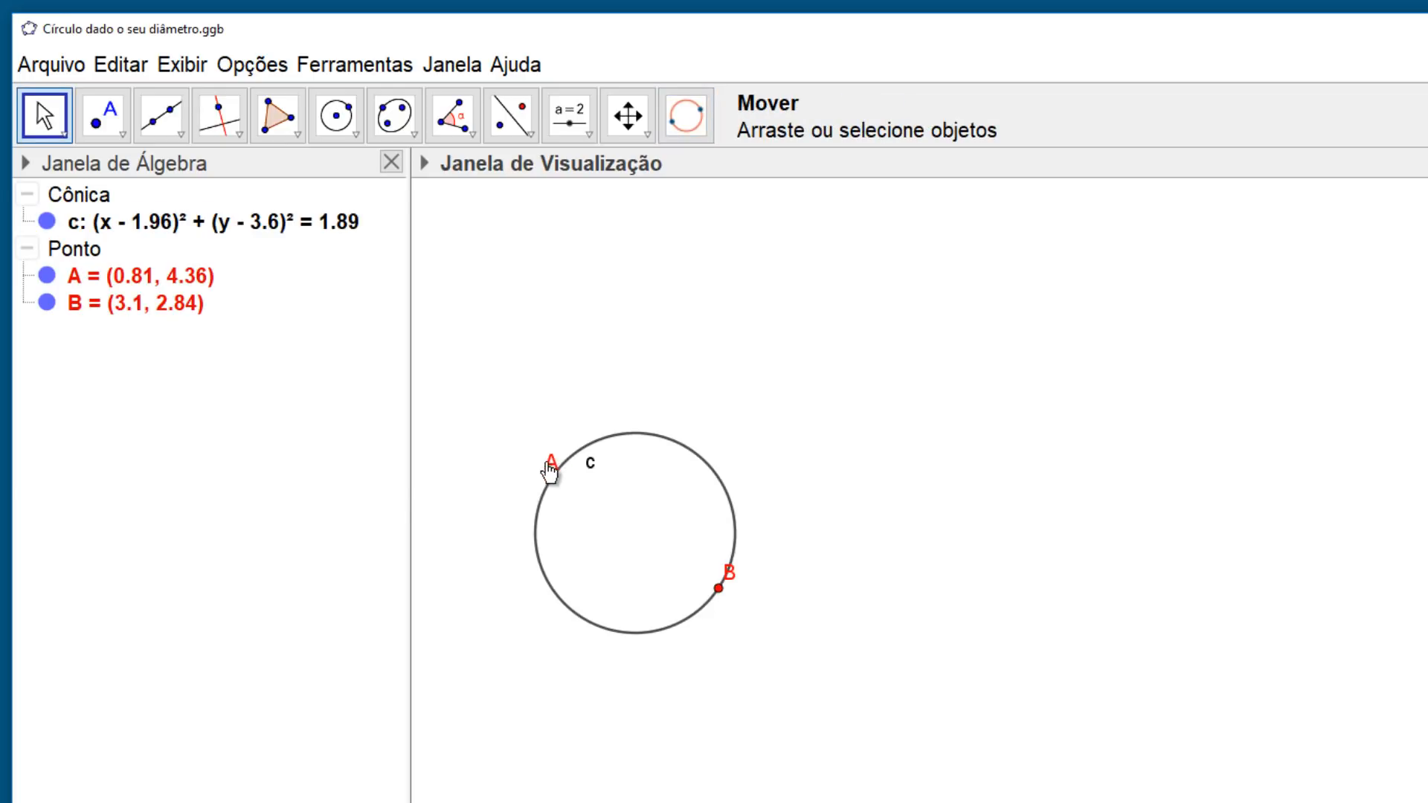
Shift point B's label outside the circle and move point B to about (3.55, 4.19)
click(731, 588)
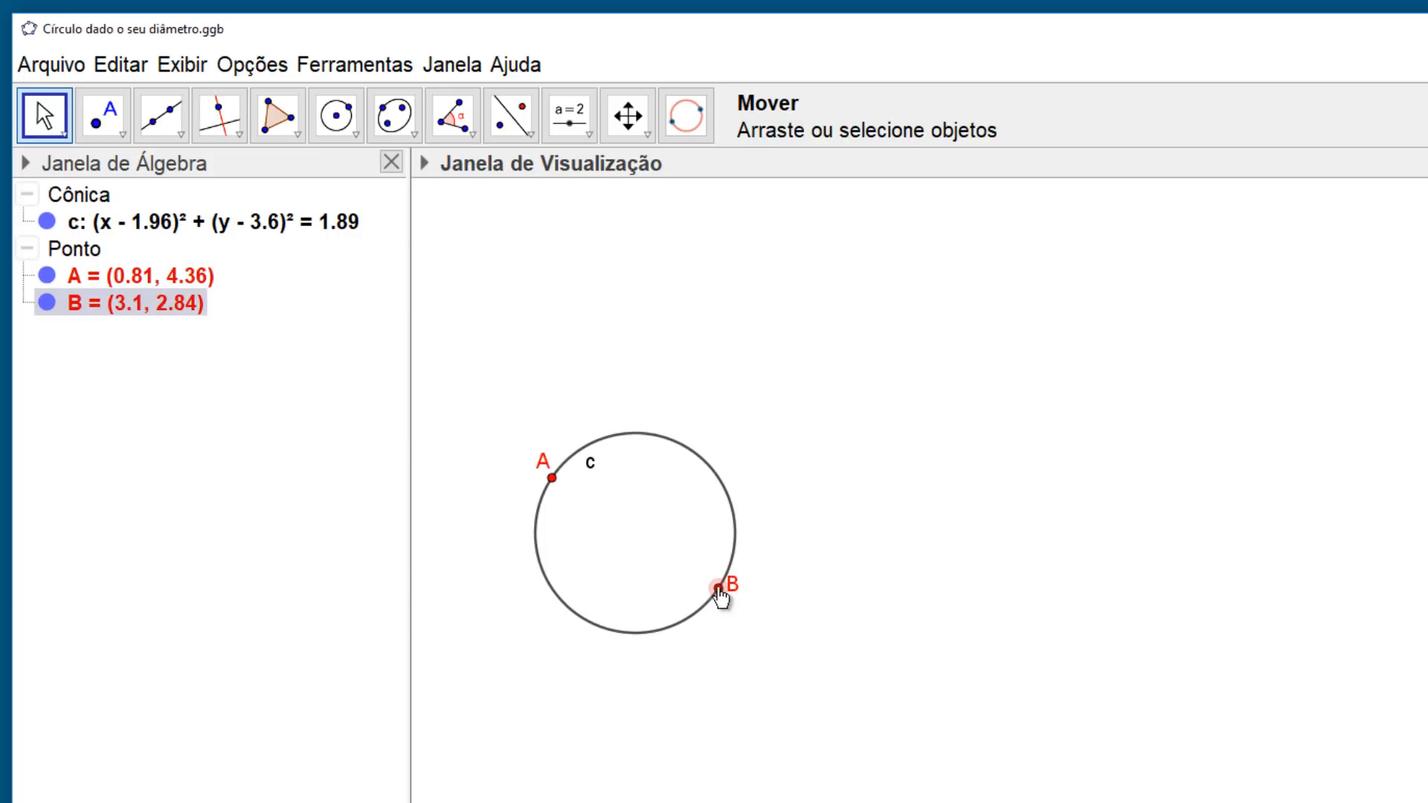
drag(719, 590, 752, 493)
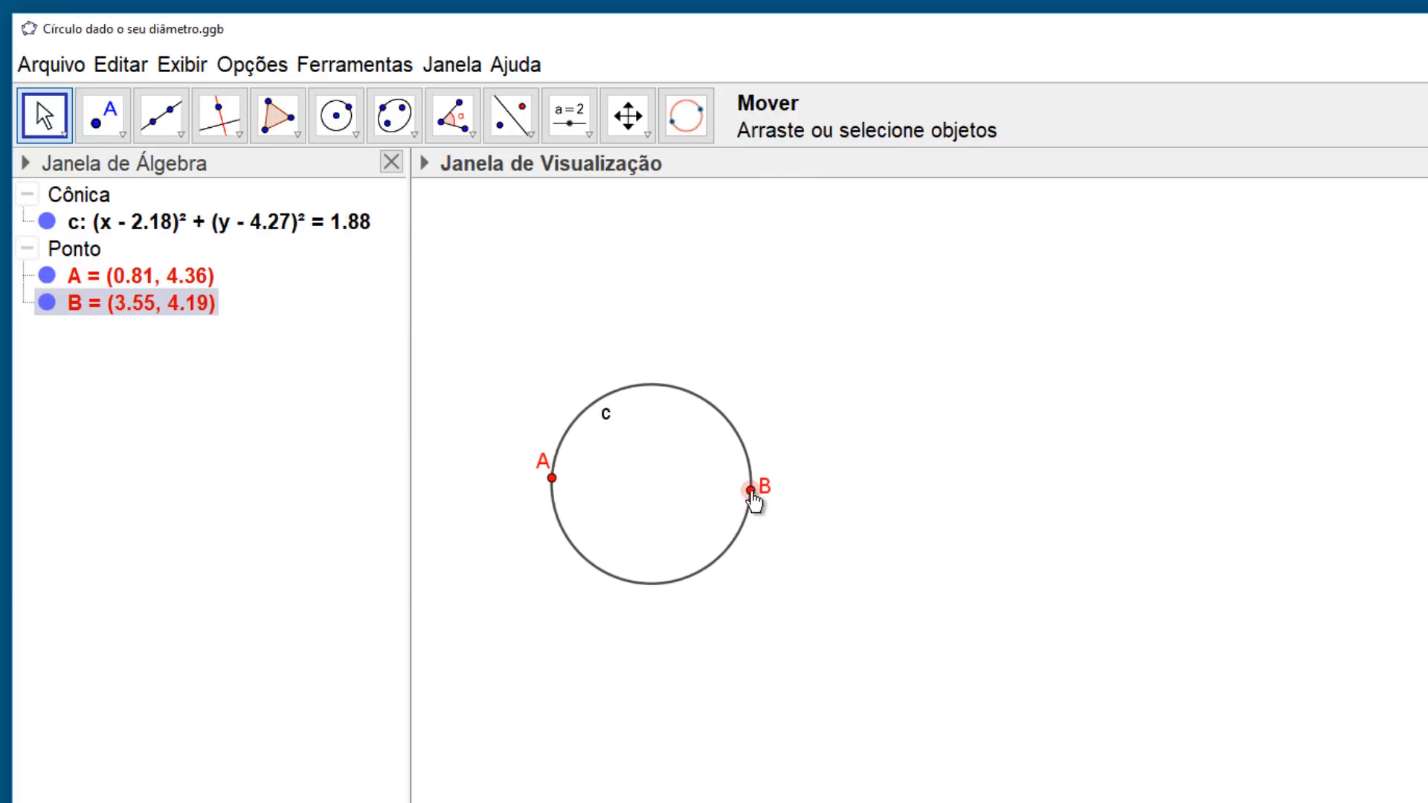
Show the input bar and create a second circle with the command CírculoDiâmetro(B,(7,1))
click(194, 71)
click(309, 381)
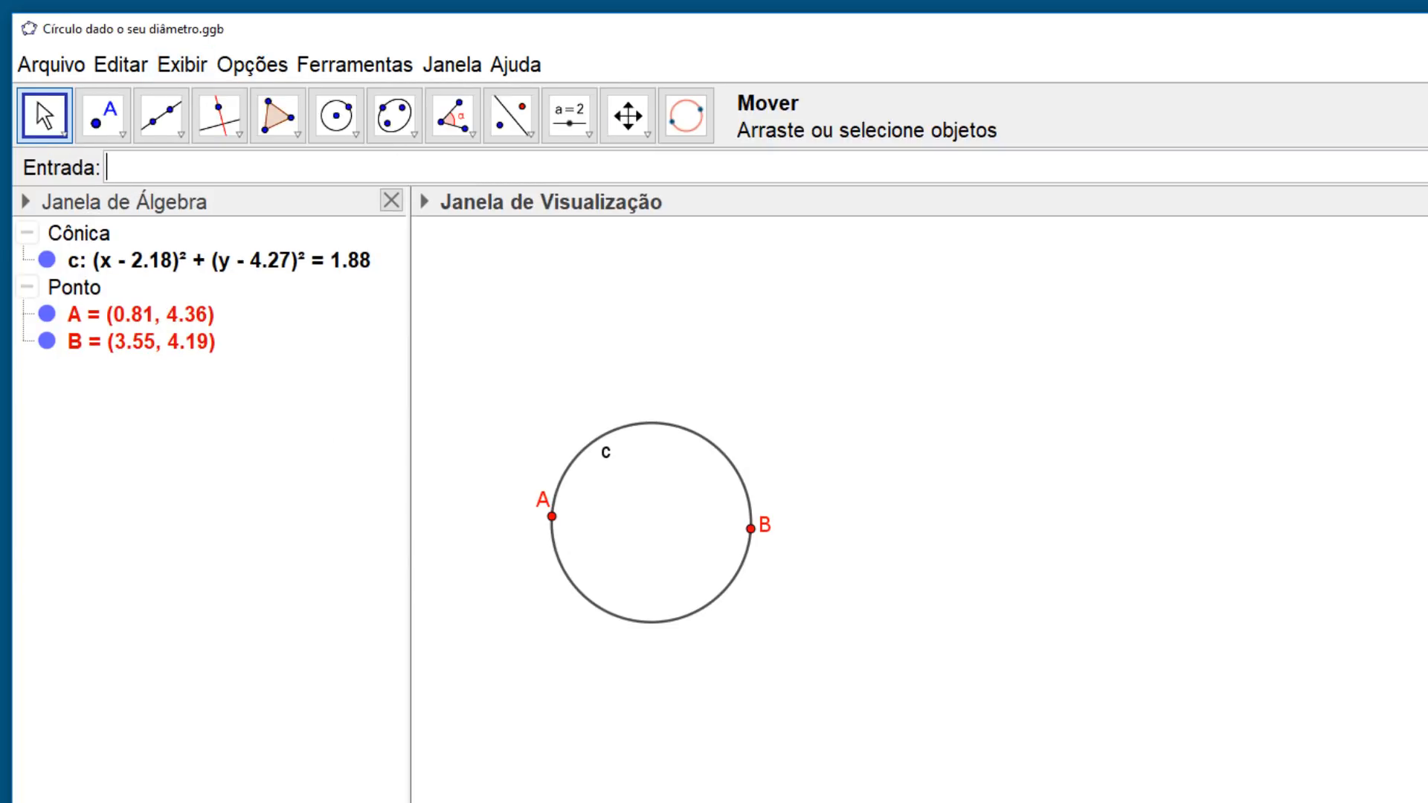
text(CírculoDiâm)
text(()
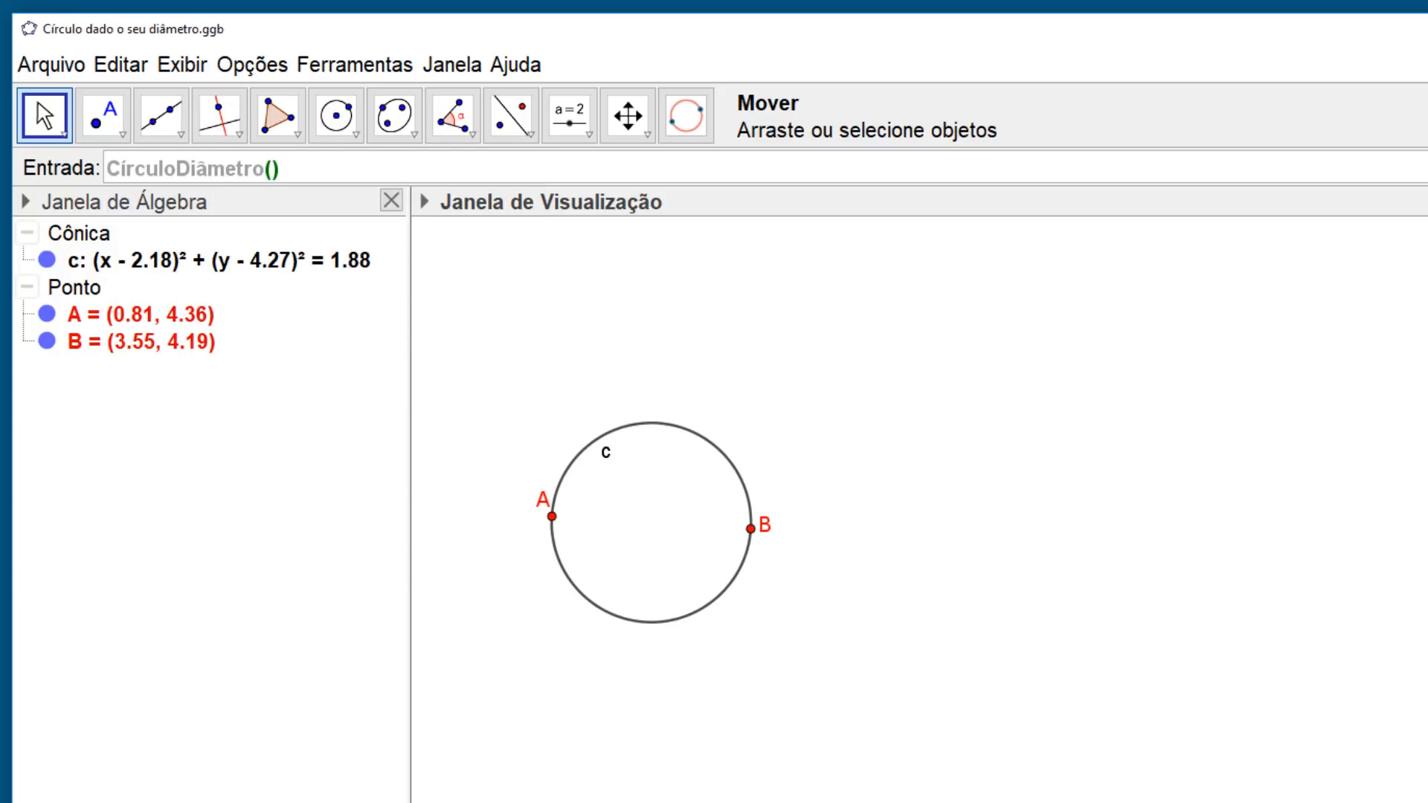
text(B,)
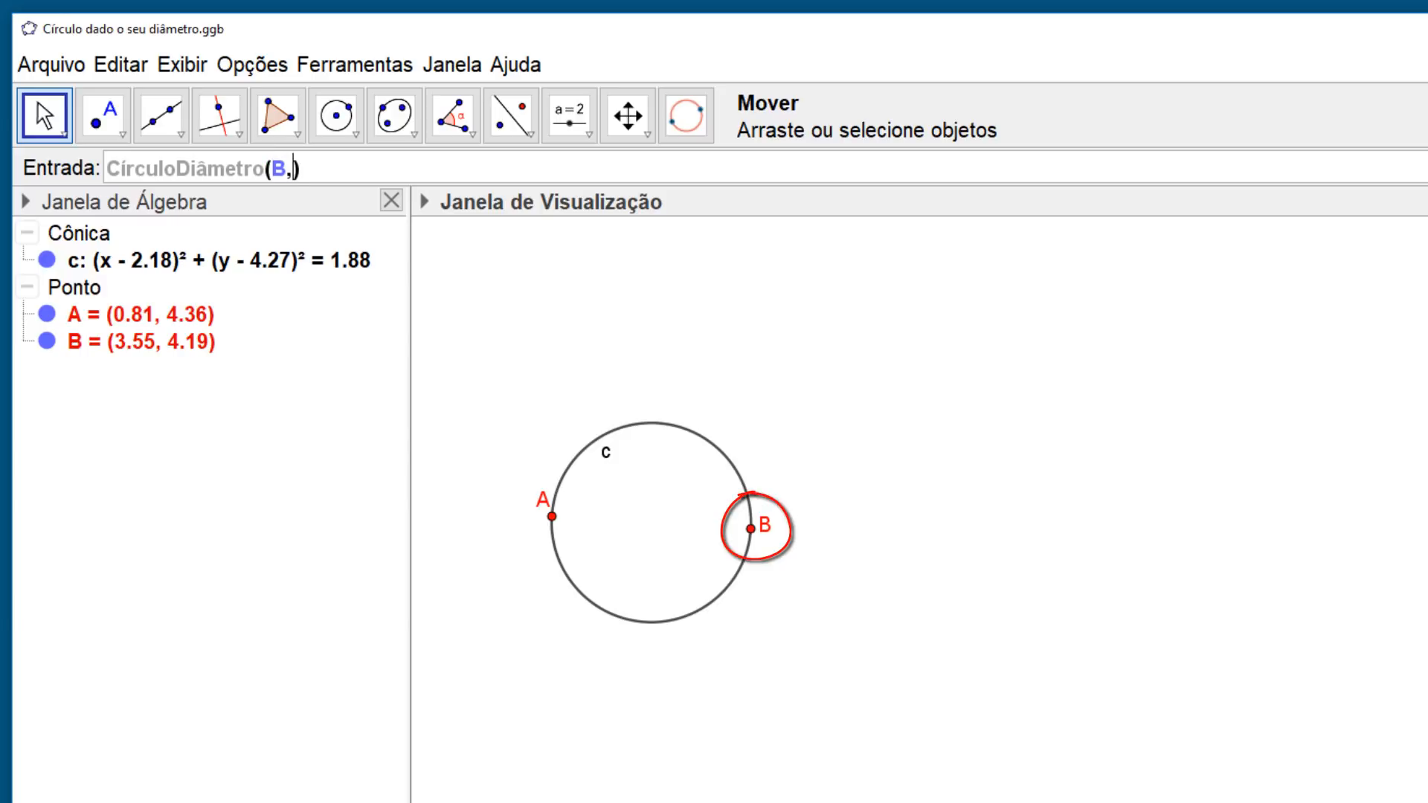
text(()
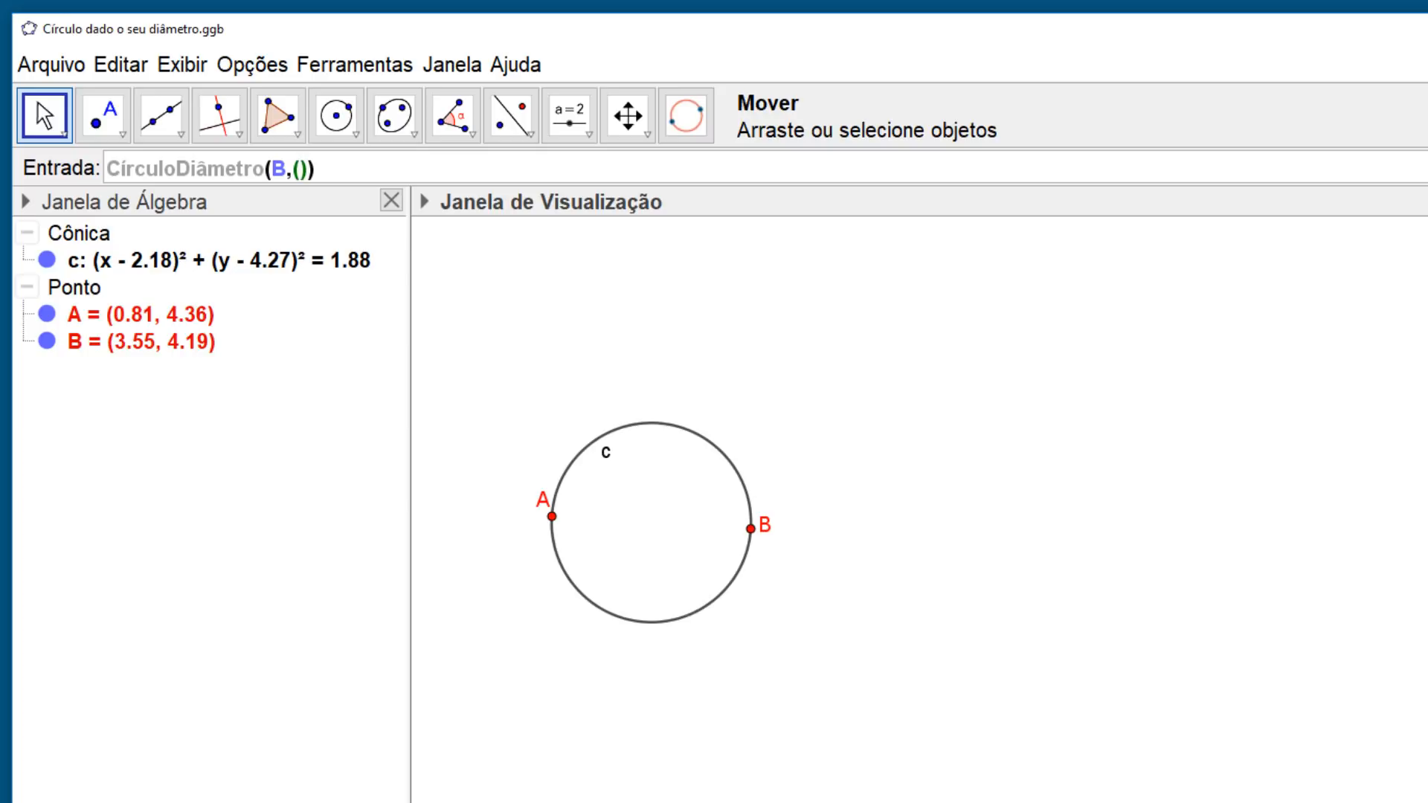
text(7,1)
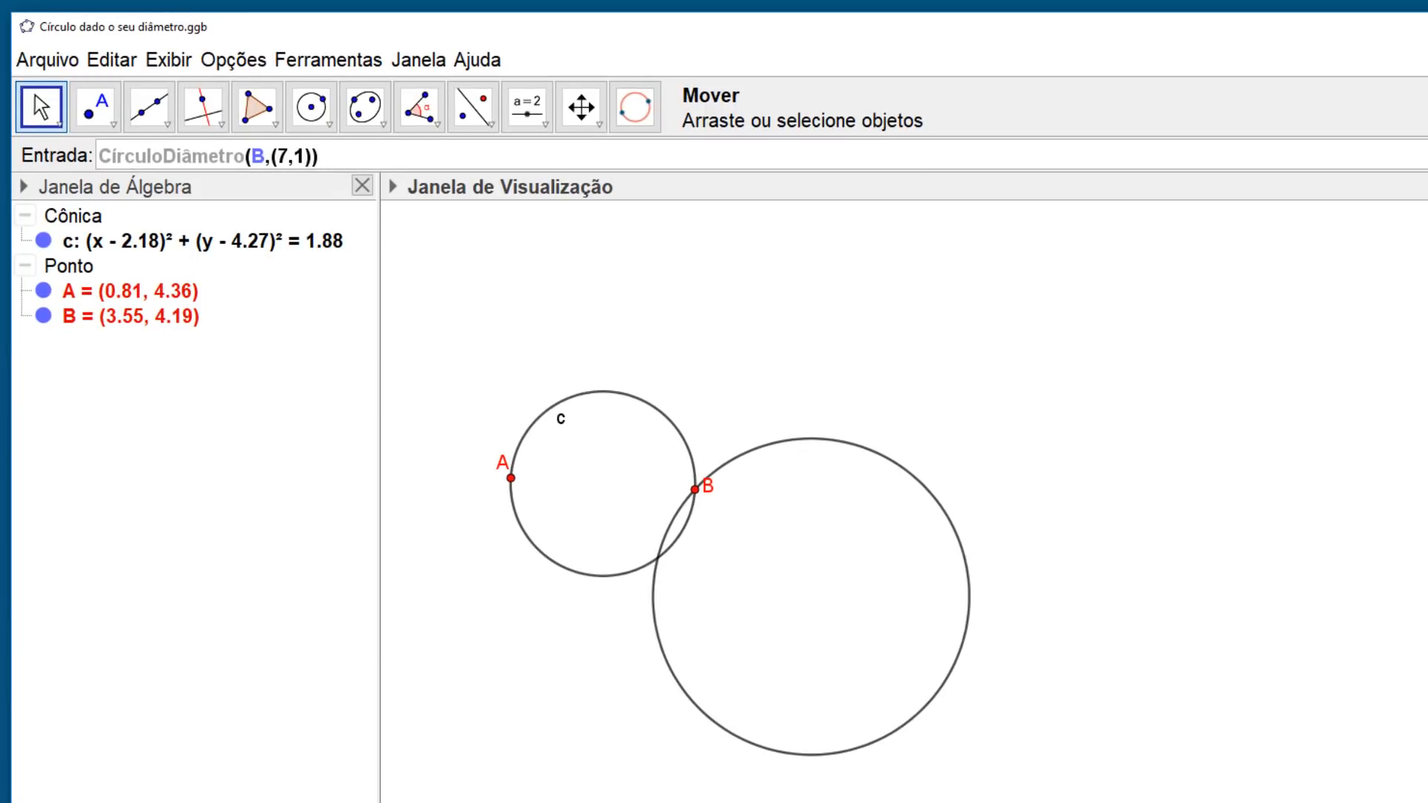
key(Return)
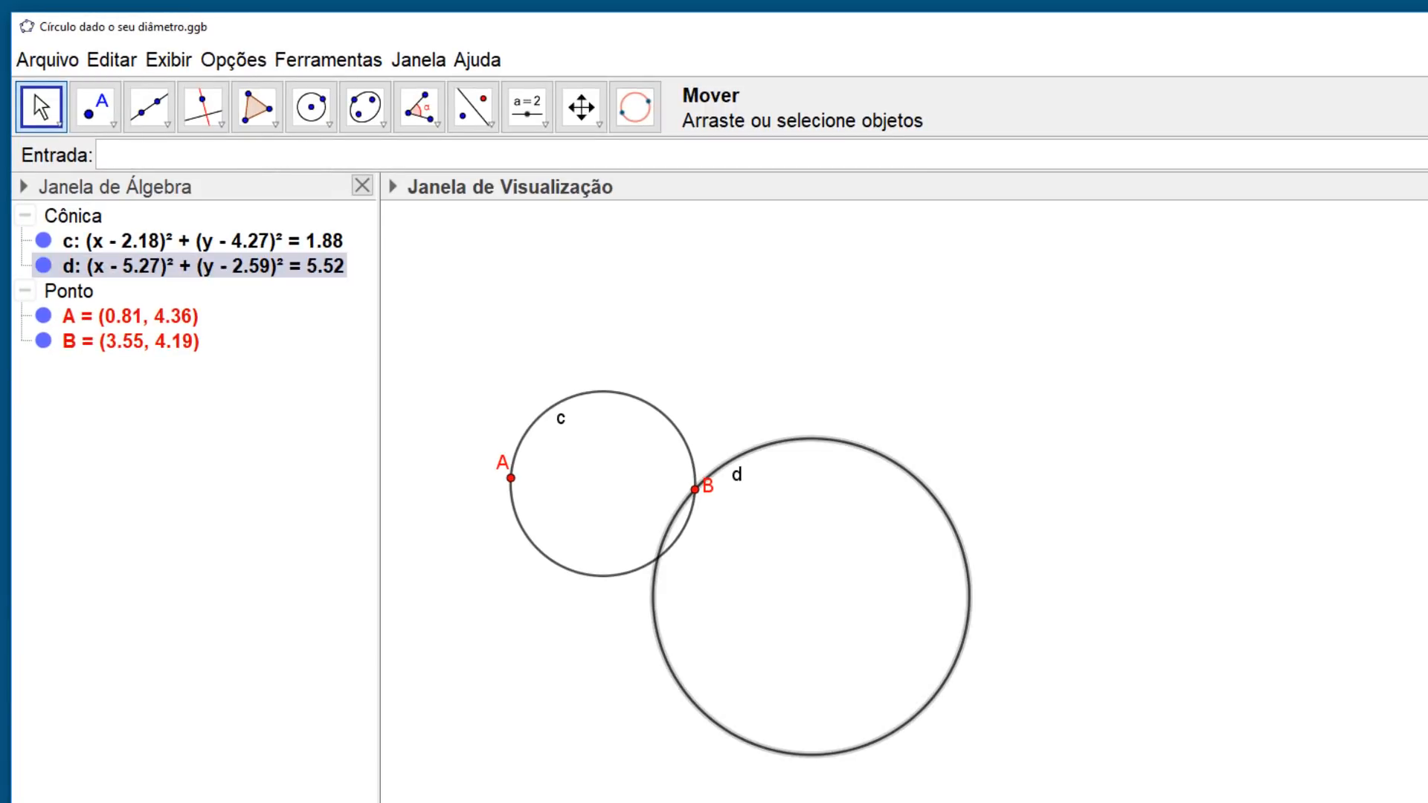
Display the grid and the coordinate axes in the graphics view
click(582, 106)
right_click(660, 262)
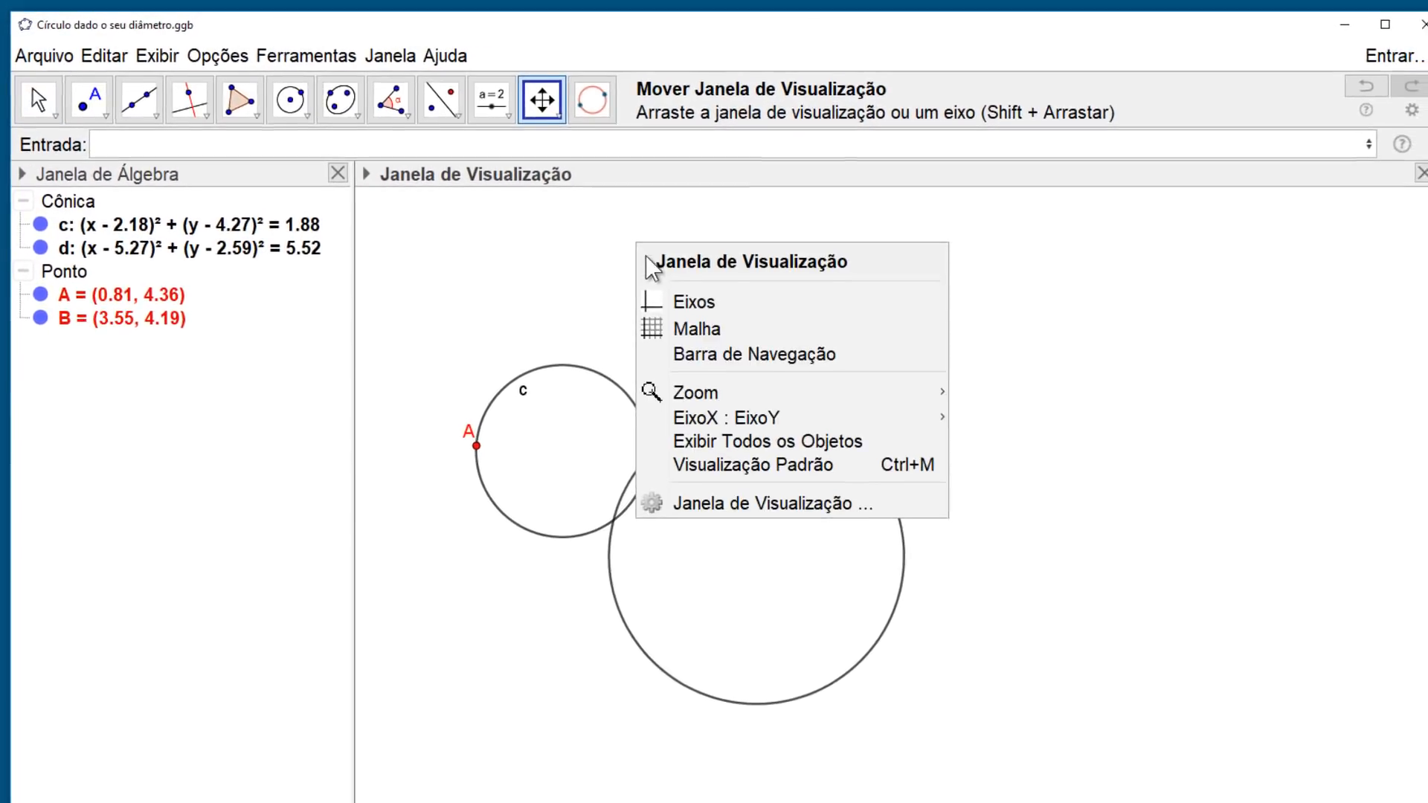
click(721, 335)
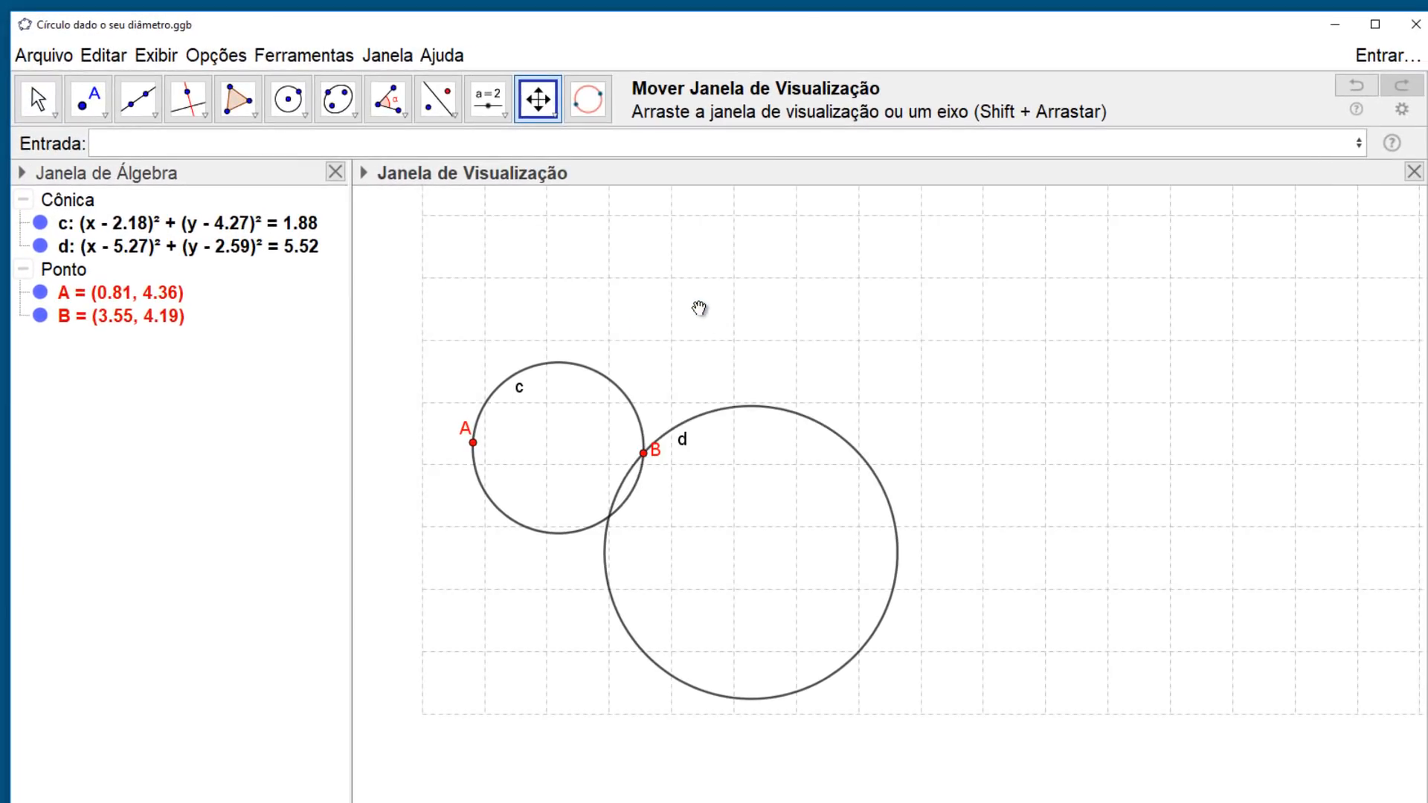
right_click(699, 308)
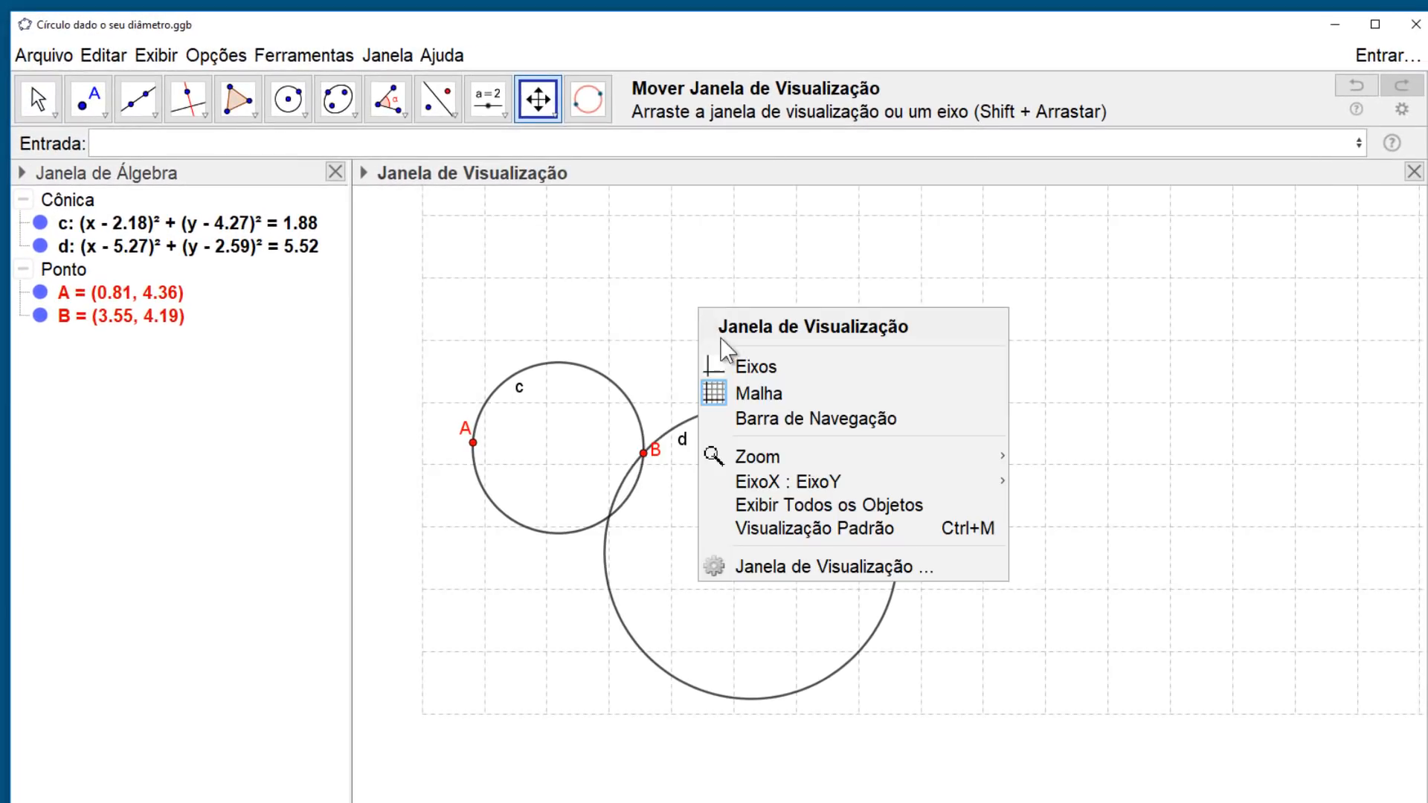
click(751, 369)
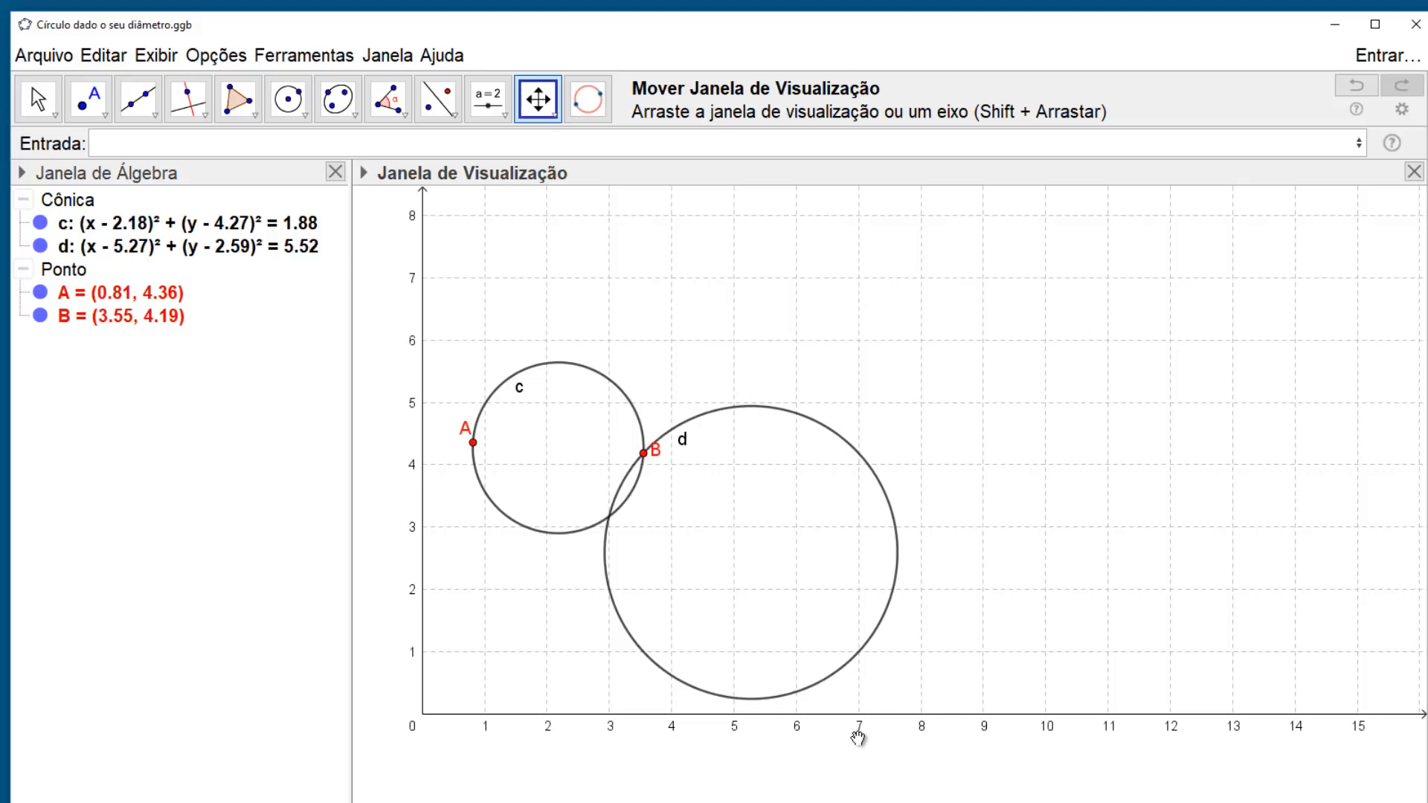
key(Escape)
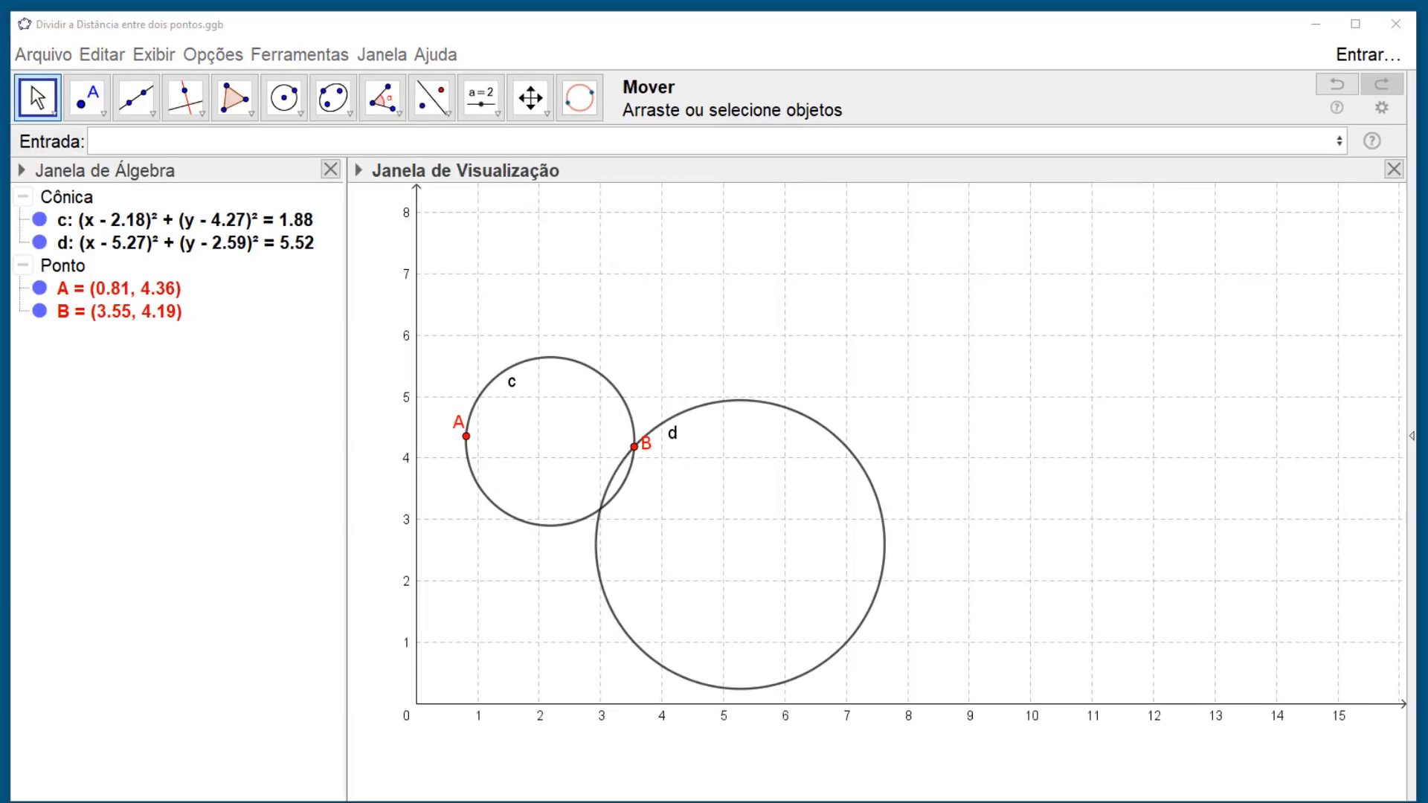
Replace the old construction with new points A at (1, 1) and B at (8, 8), moving A to the origin
drag(438, 320, 942, 714)
key(Delete)
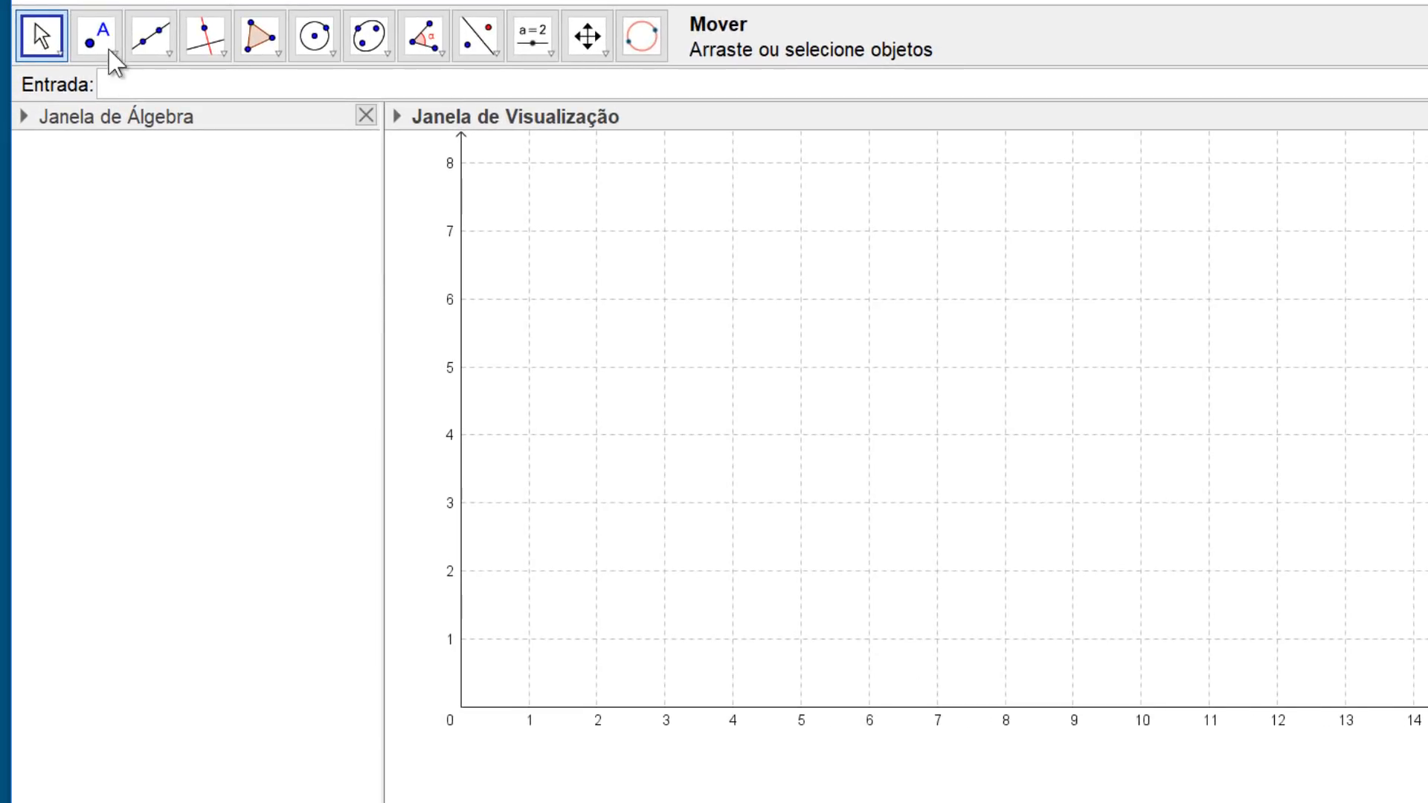
click(103, 46)
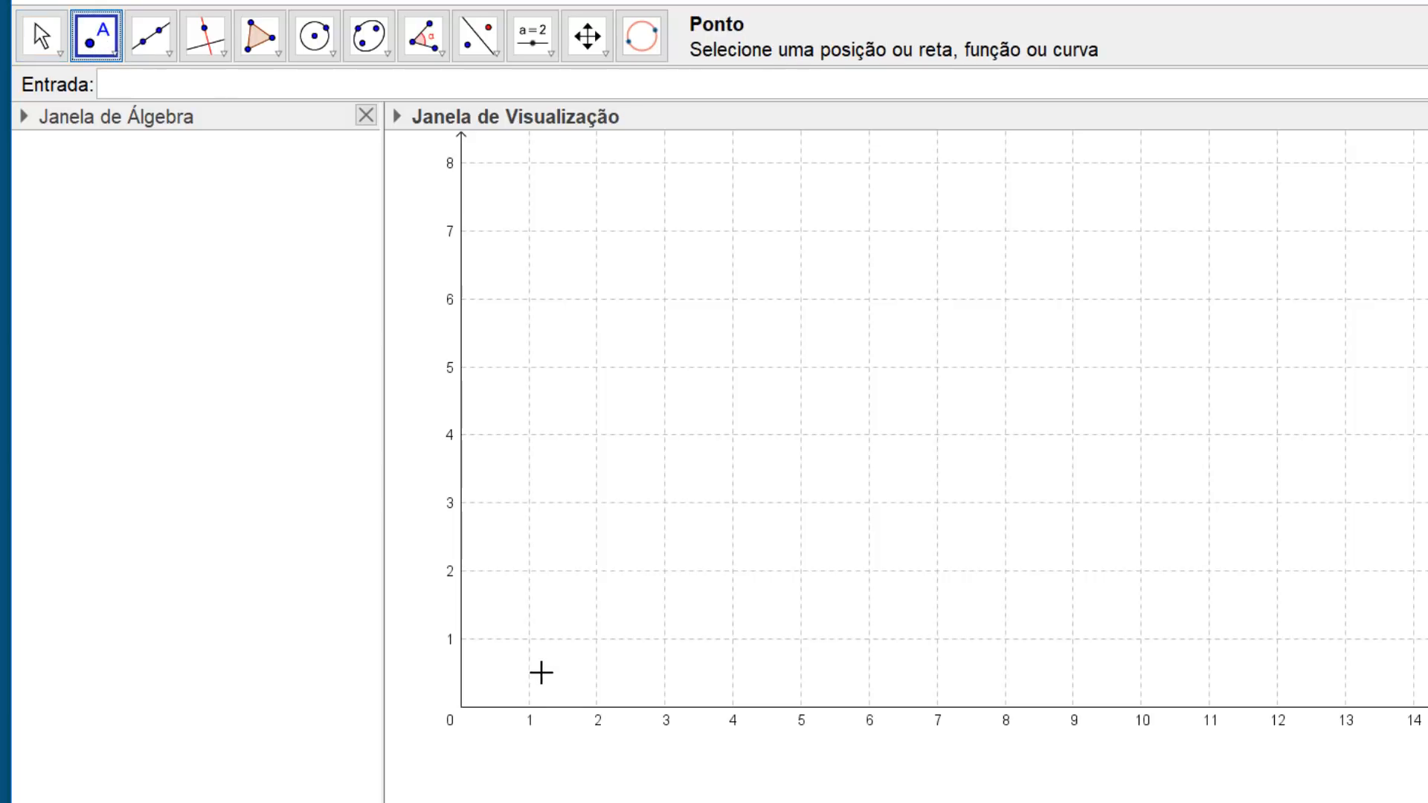
click(528, 639)
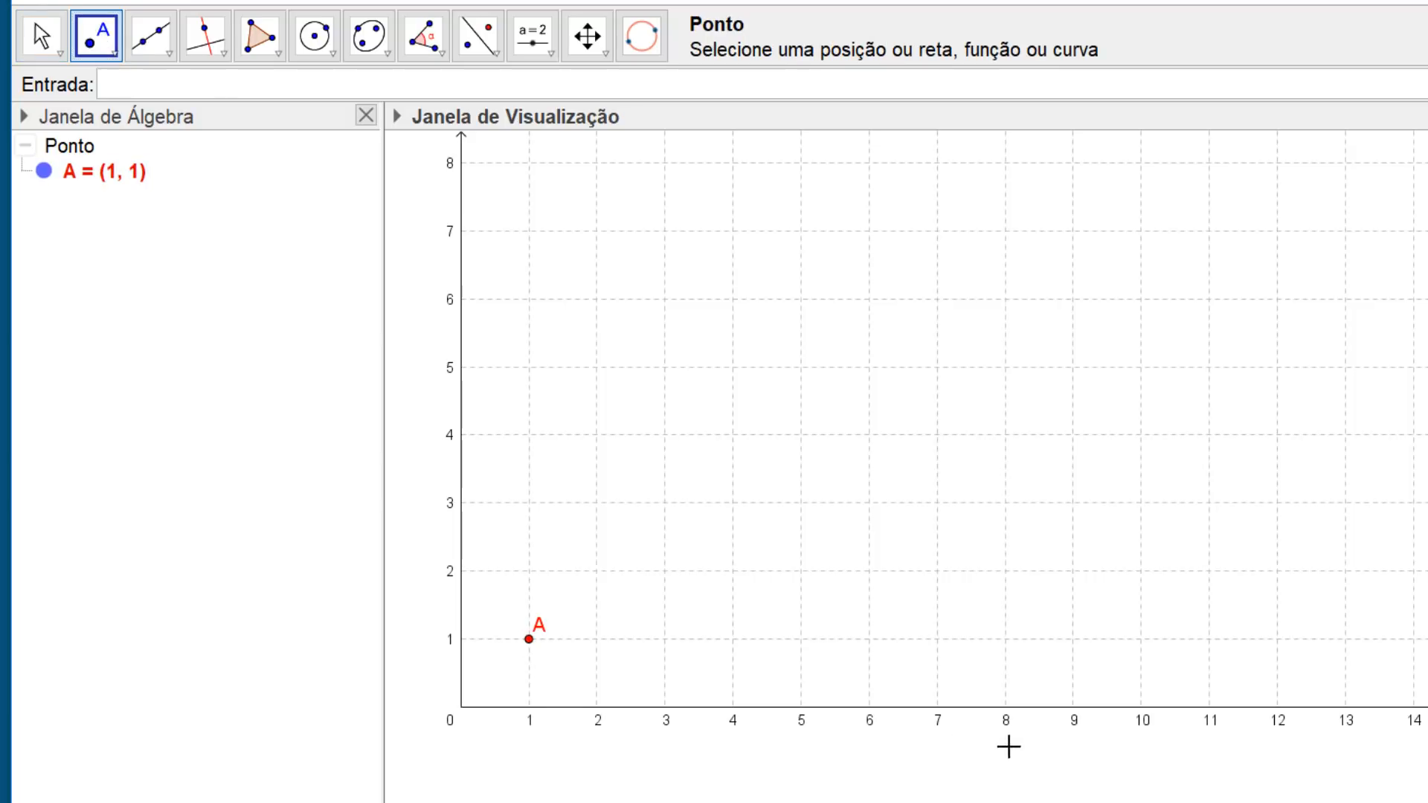
click(1004, 163)
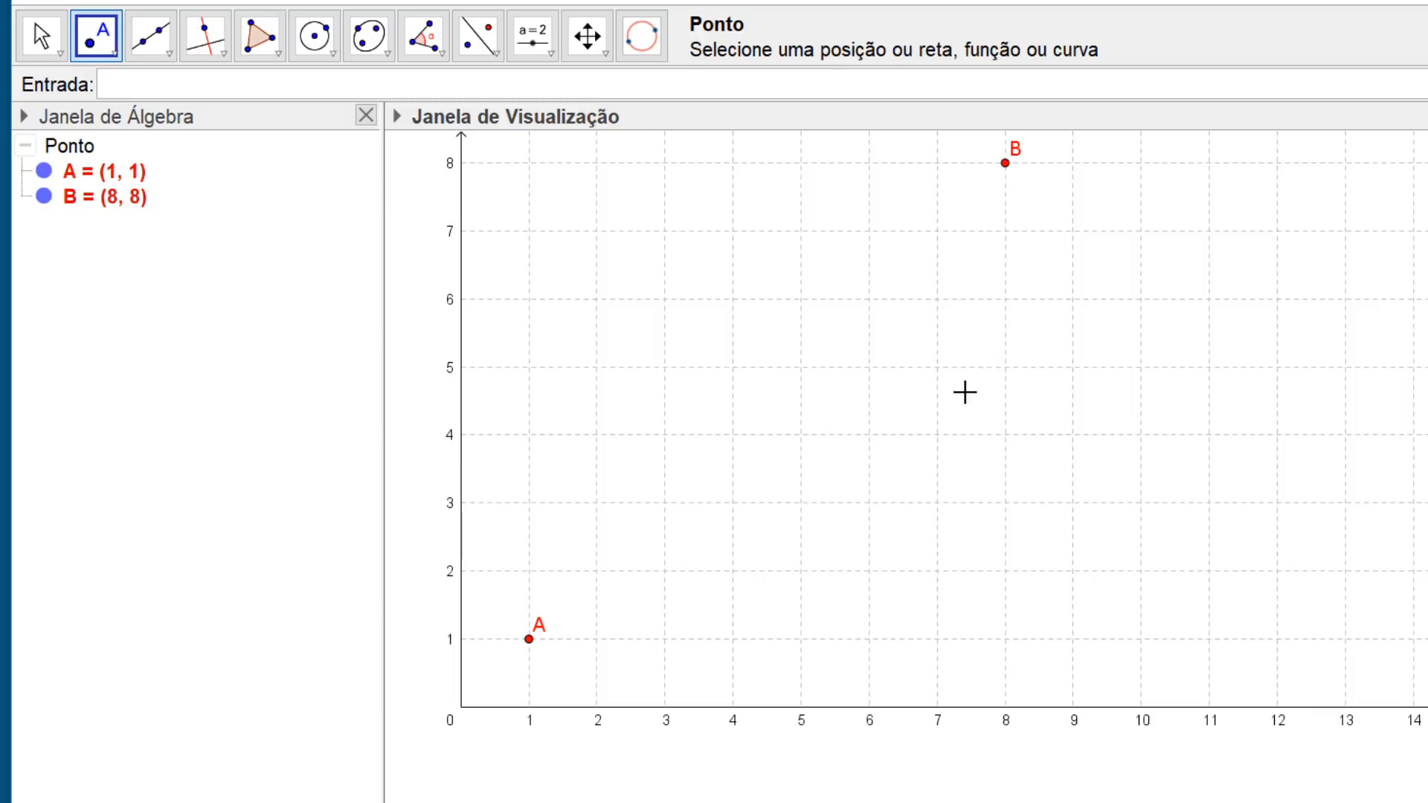
key(Escape)
drag(529, 641, 464, 728)
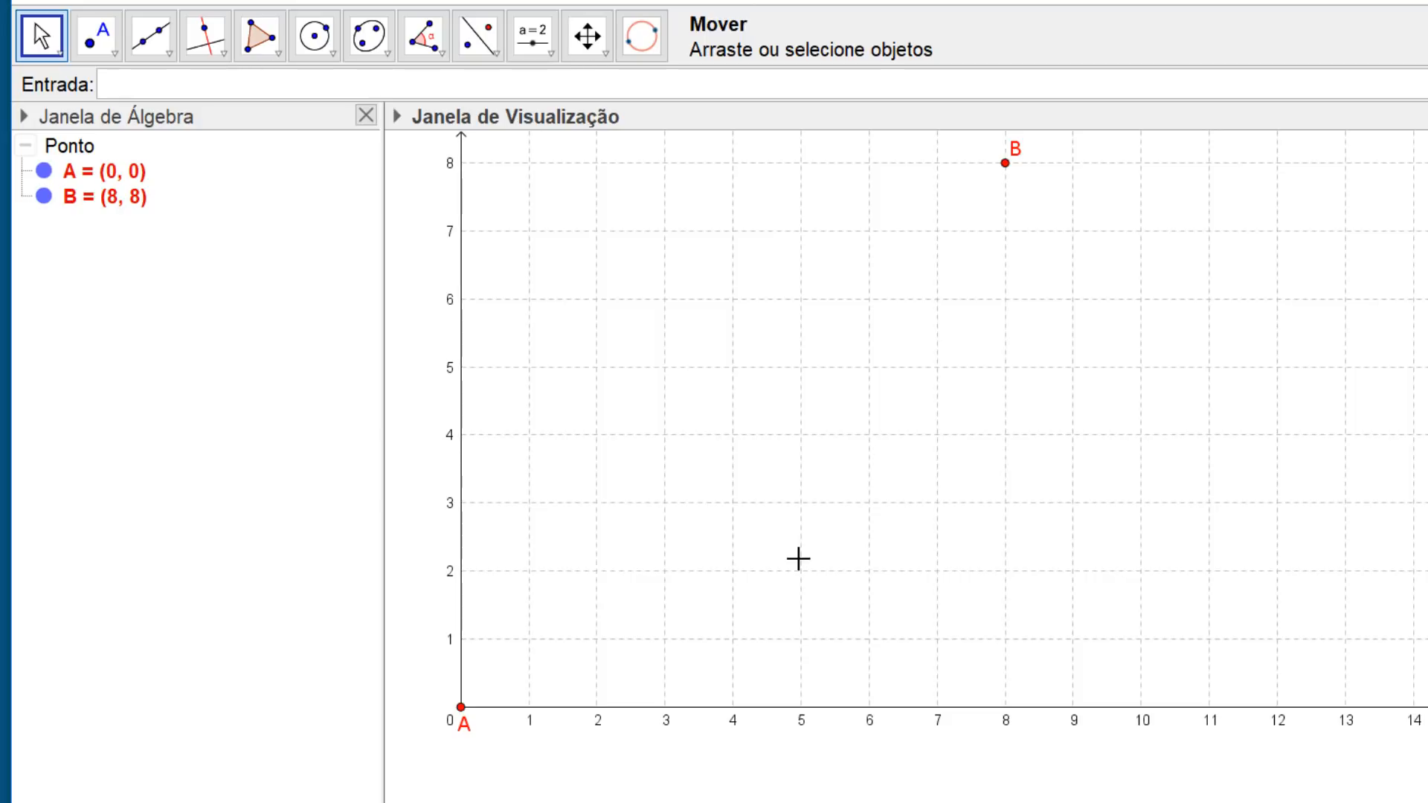
Create an integer slider named n below the x-axis, ranging from 1 to 30 with increment 1
click(534, 38)
click(525, 774)
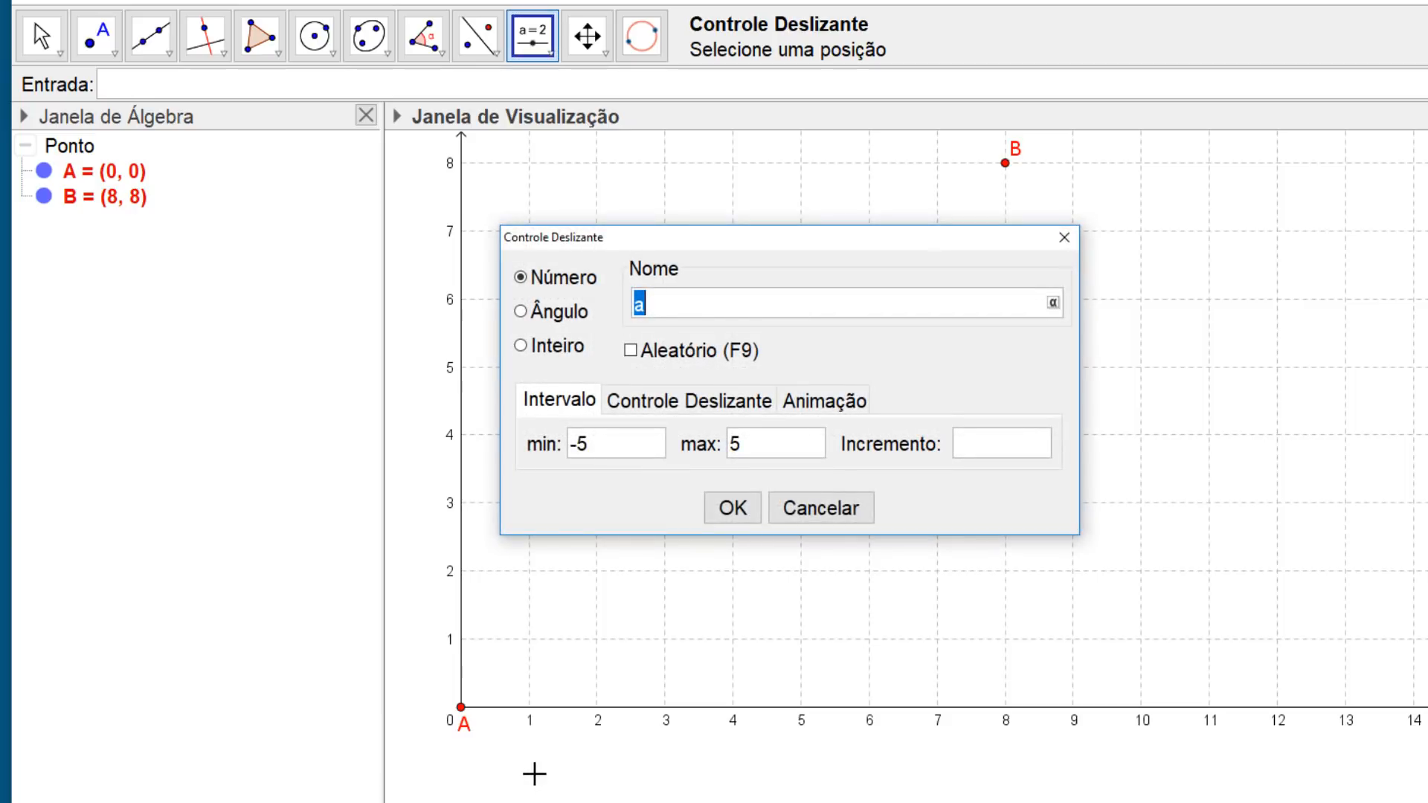
text(n)
click(544, 345)
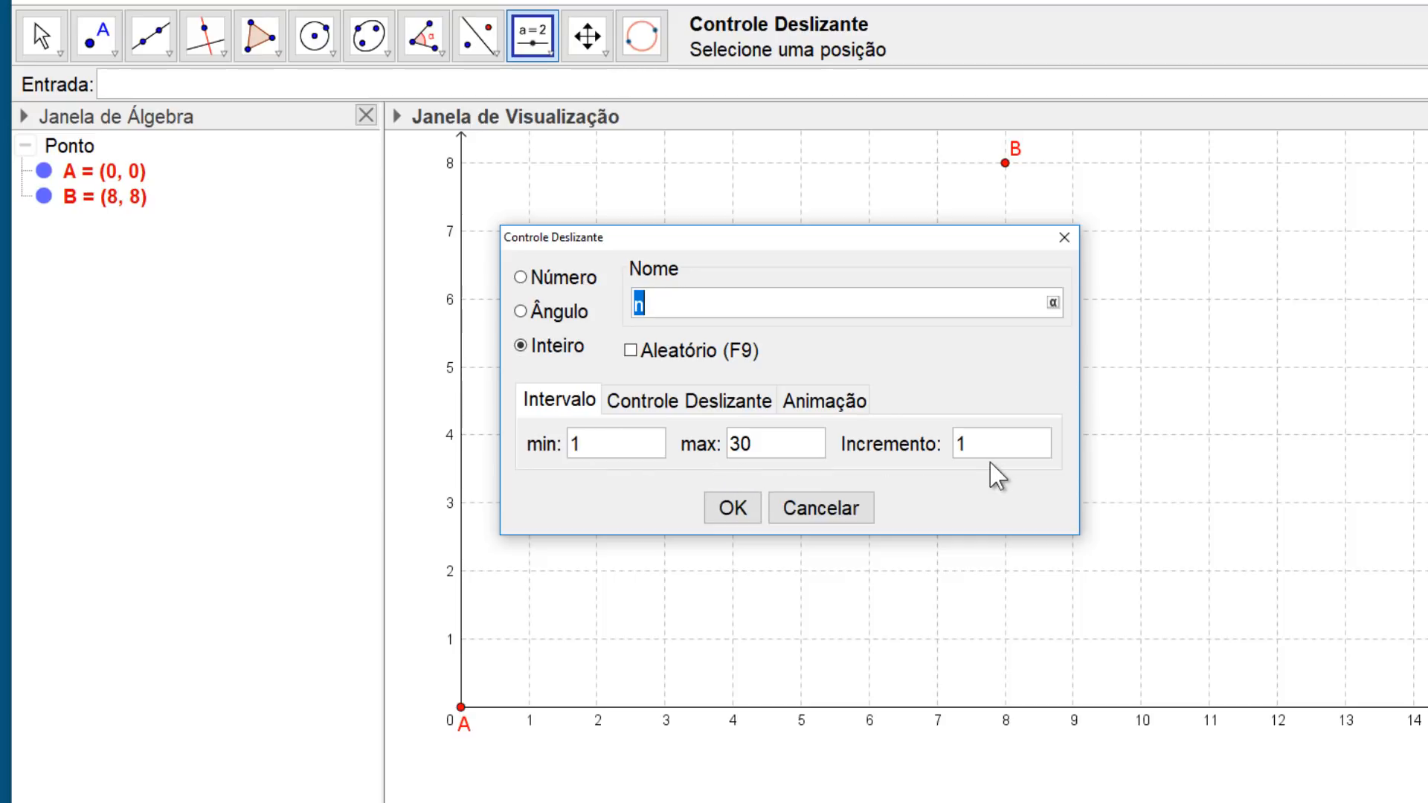
key(Return)
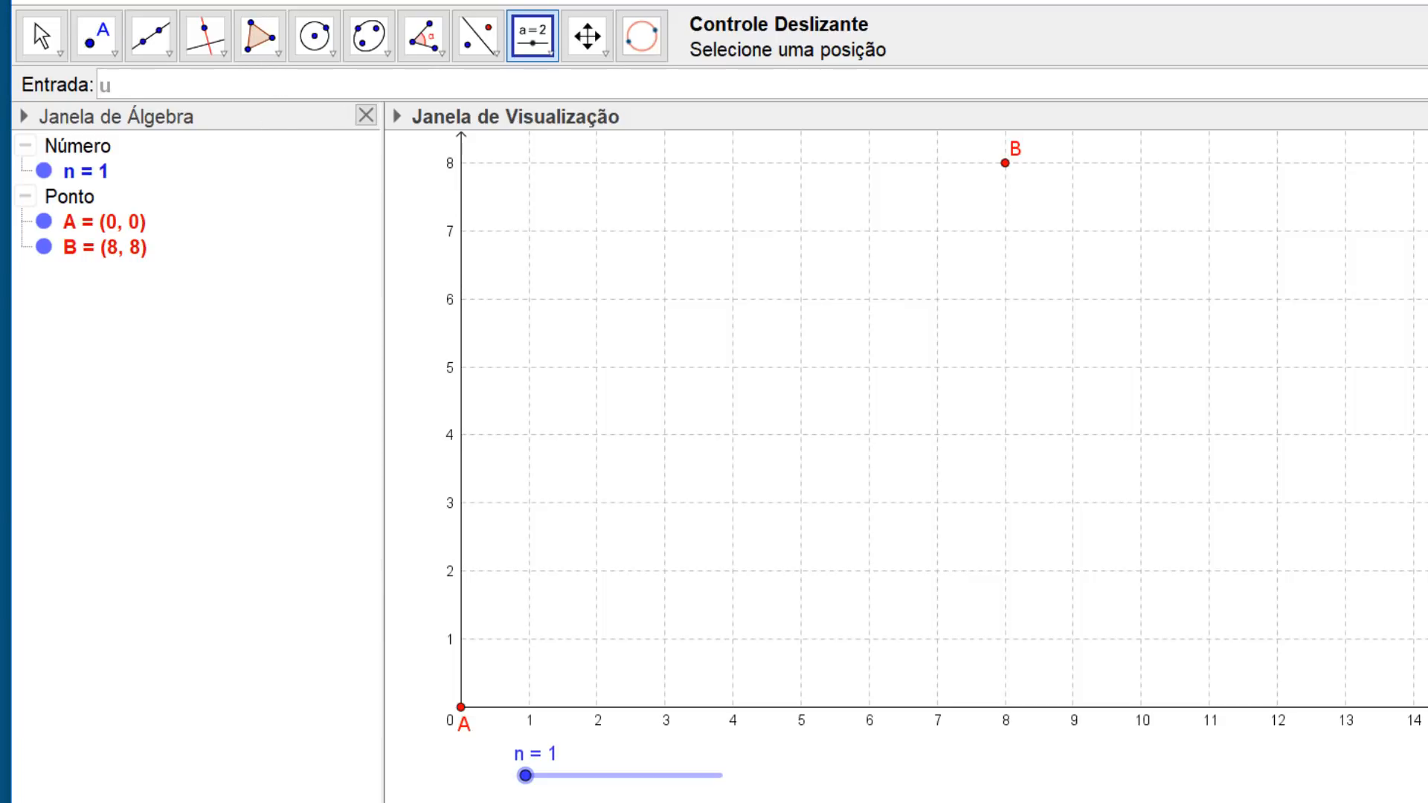
Define the vector u=vetor(A,B)/n with a typed command and set slider n to 8
text(etor())
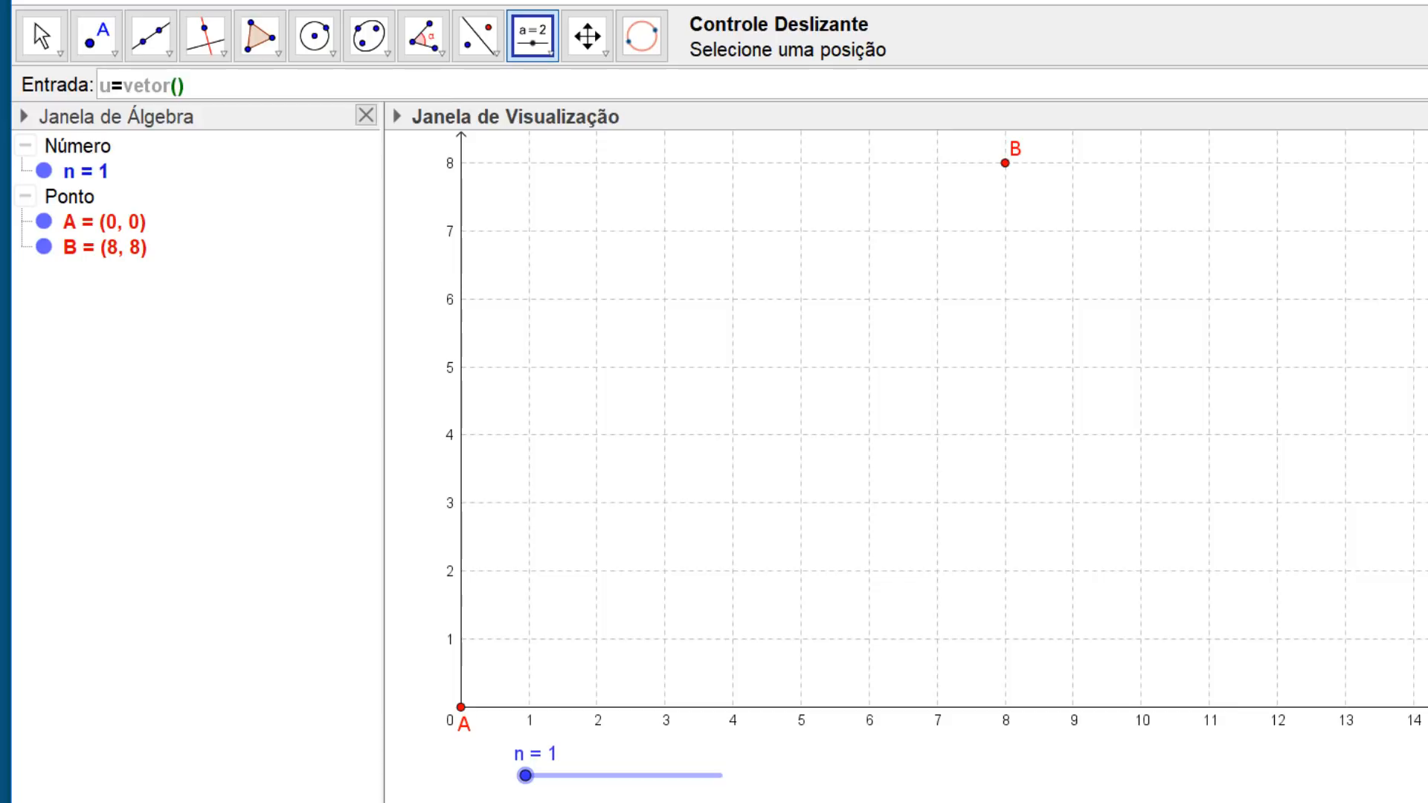
text(A,B)
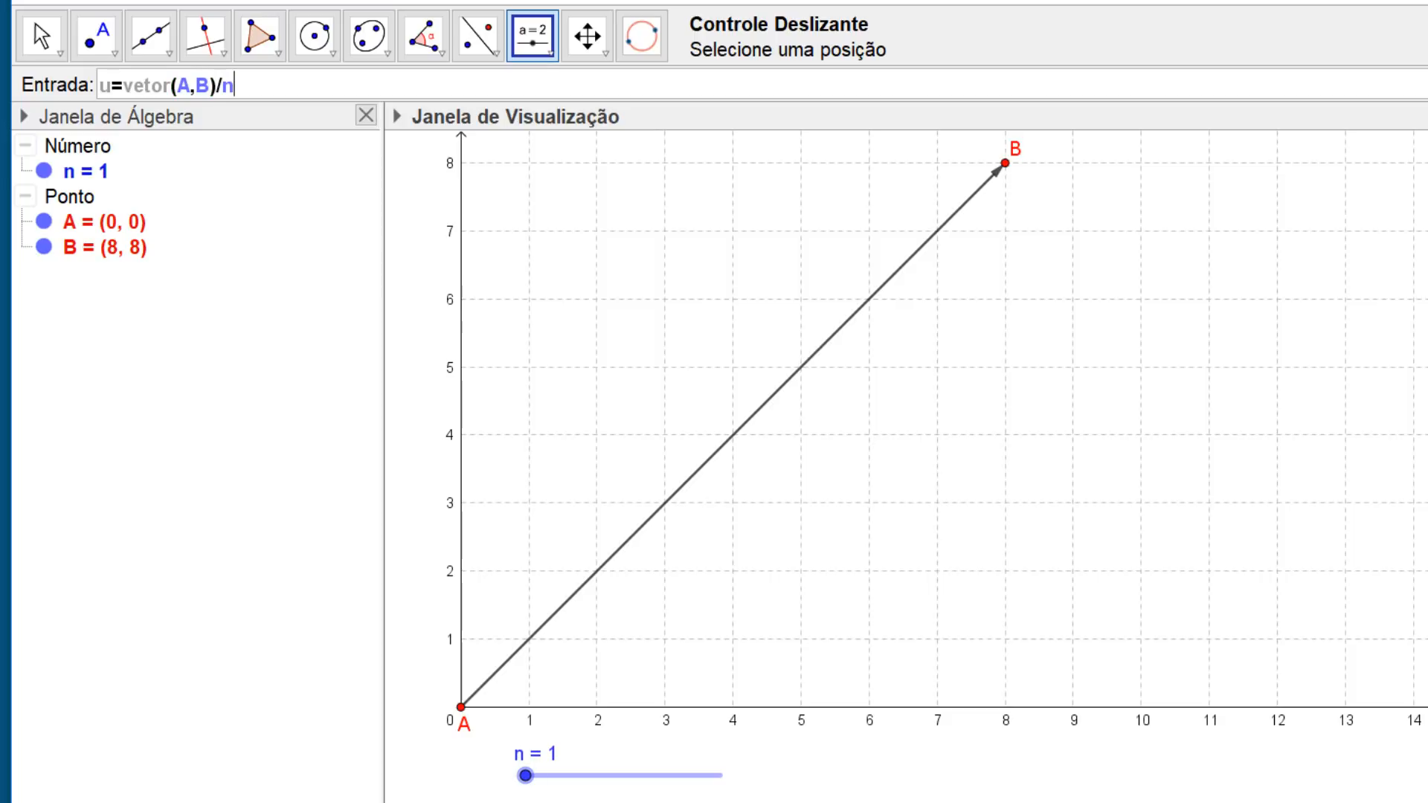
key(Return)
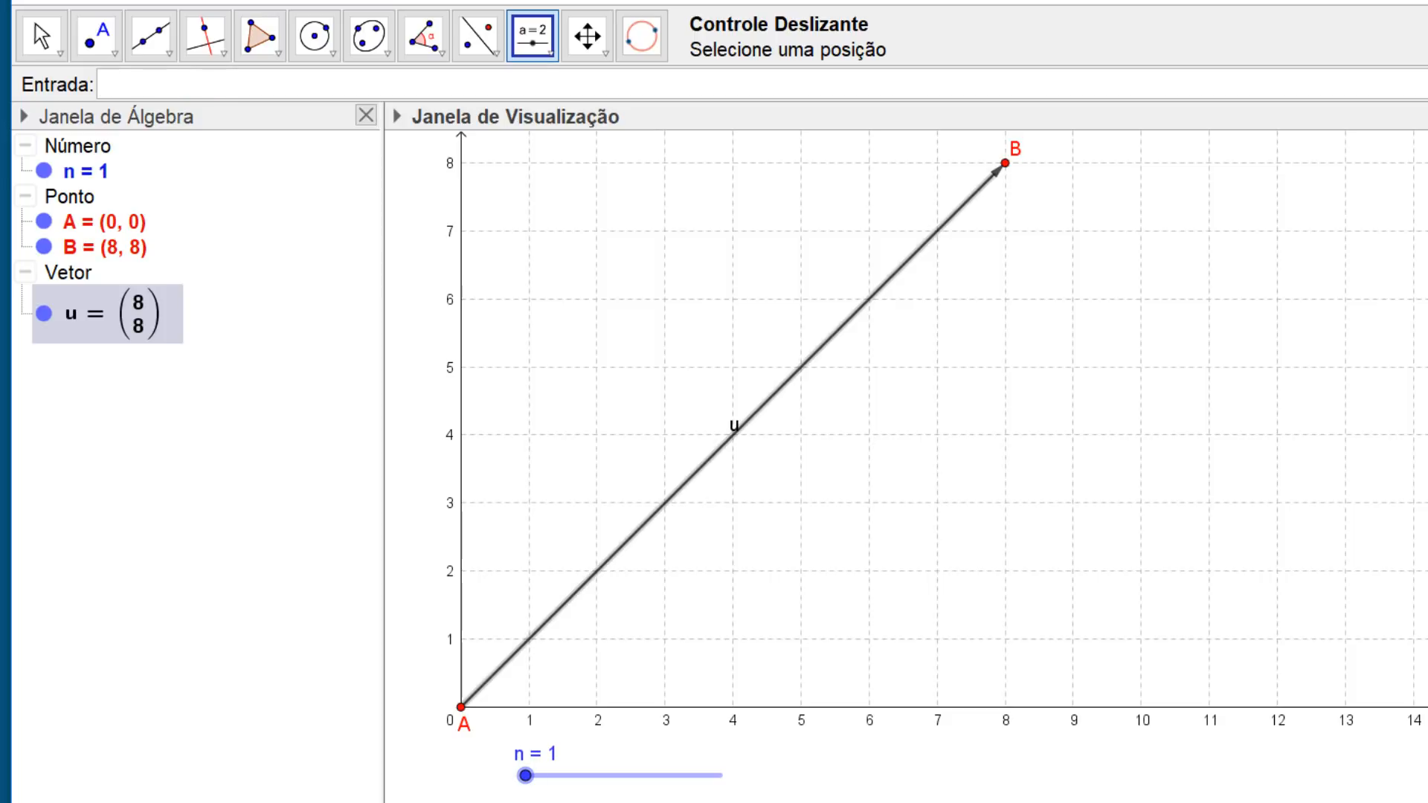
key(Escape)
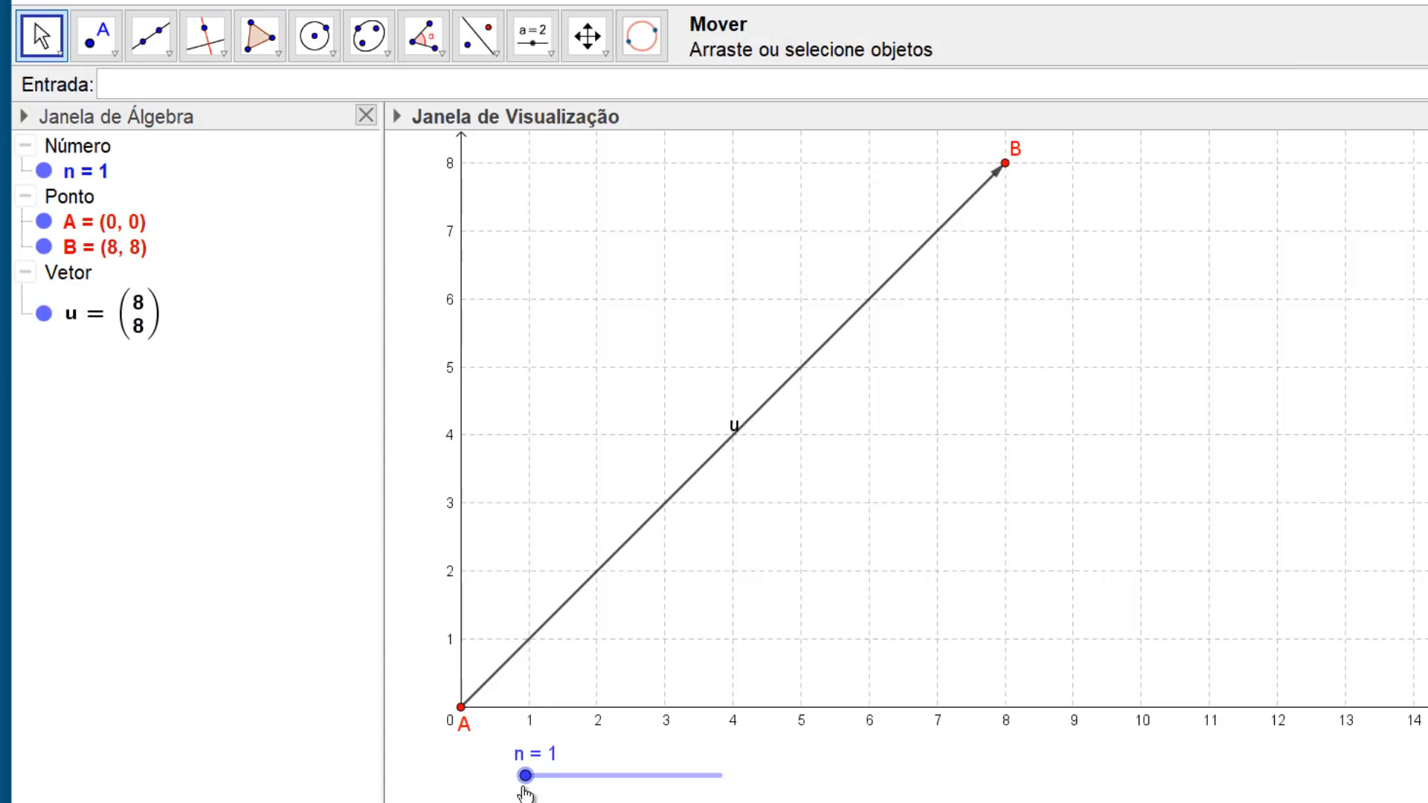
drag(525, 777, 577, 794)
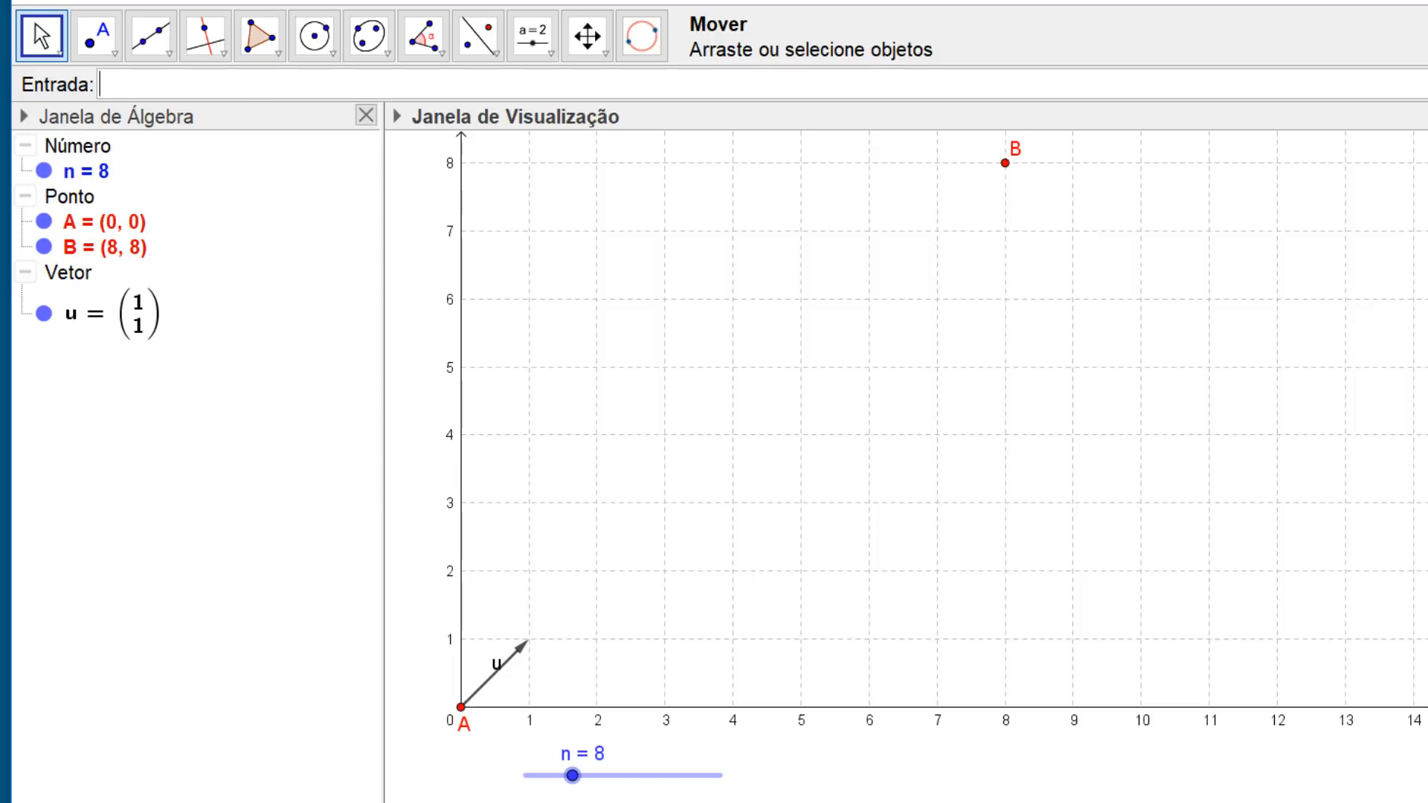
Start a Sequência command with expression, variable, initial and final value, using Transladar(A, u*i) as its expression
text(eq)
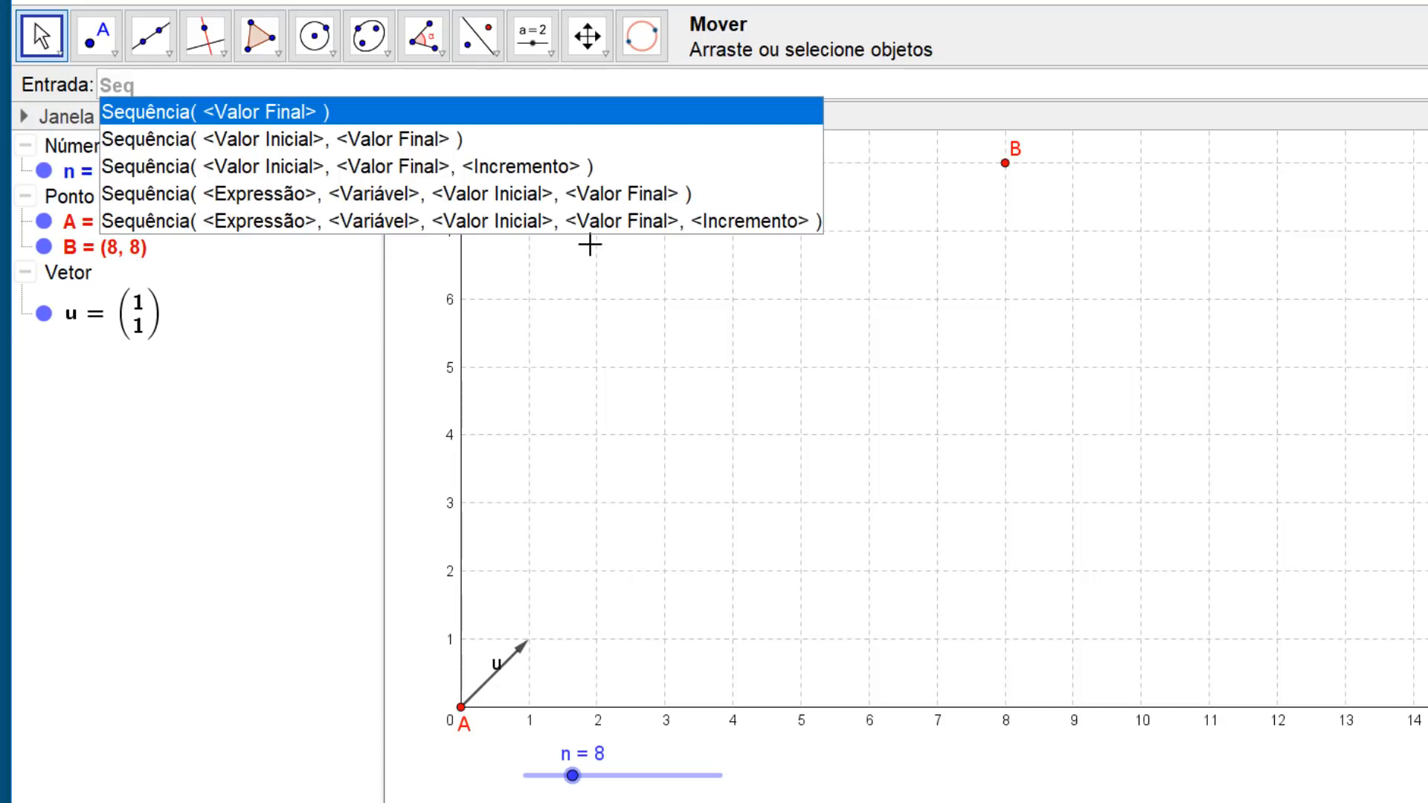
click(616, 195)
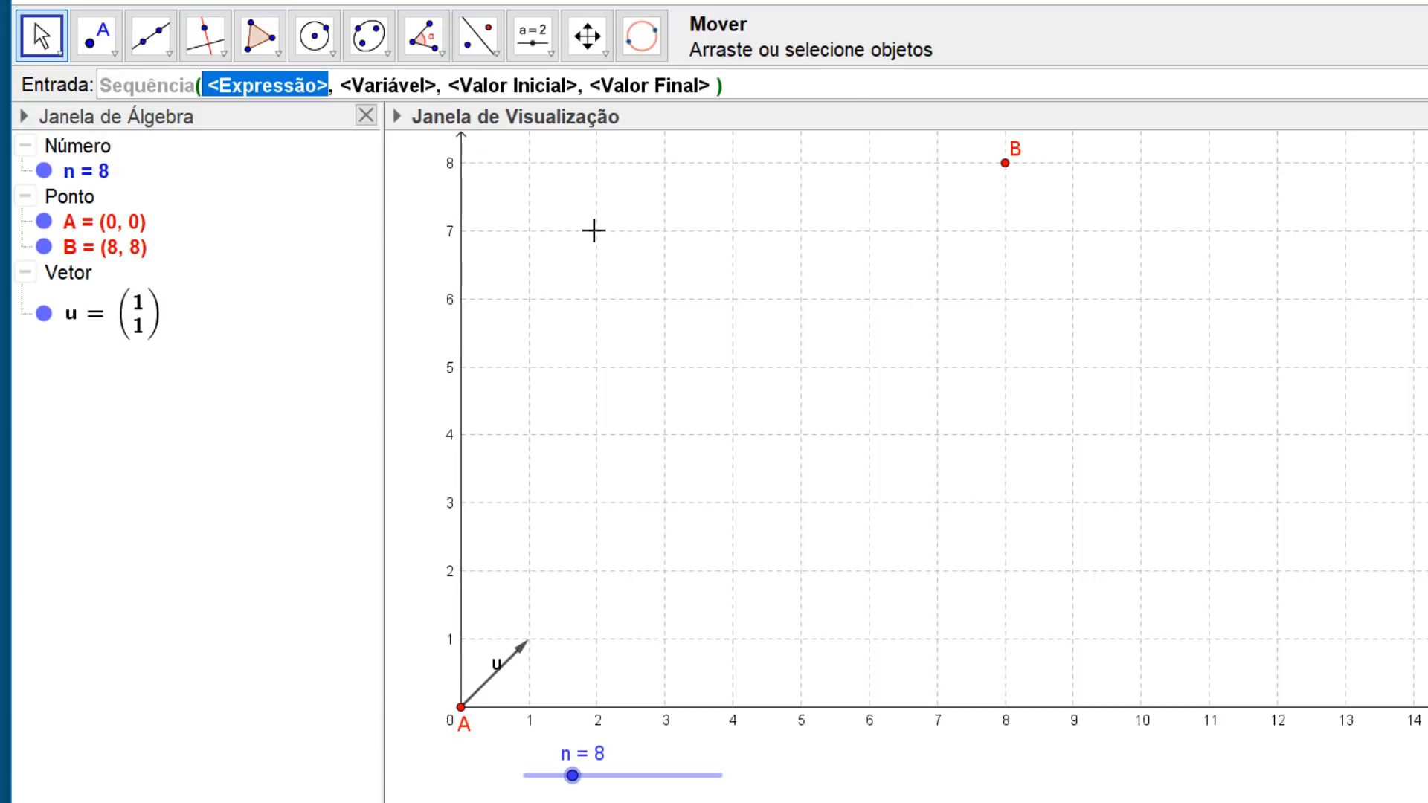
text(Tr)
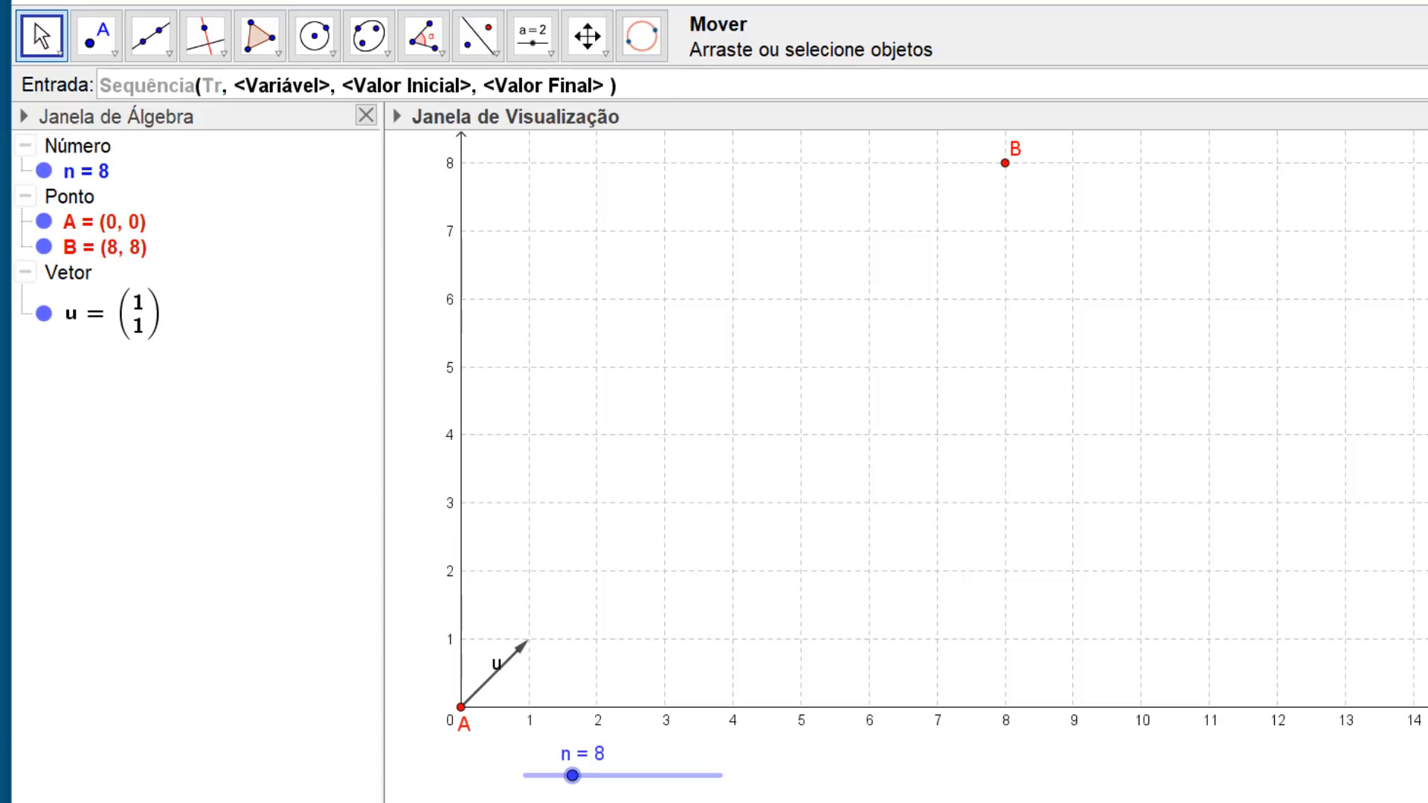
text(ansladar( <Objeto>, <Vetor> ))
text(A)
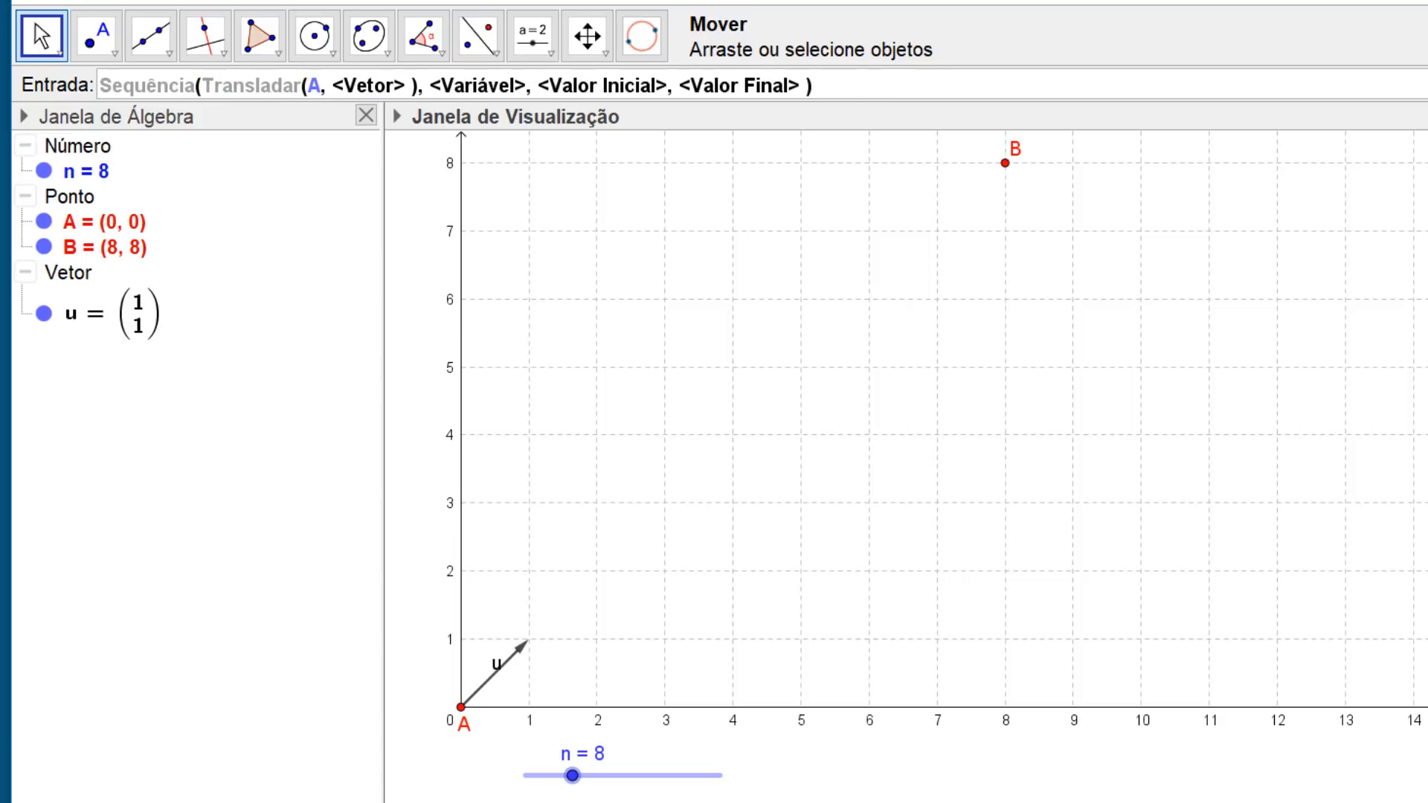
key(Tab)
text(u)
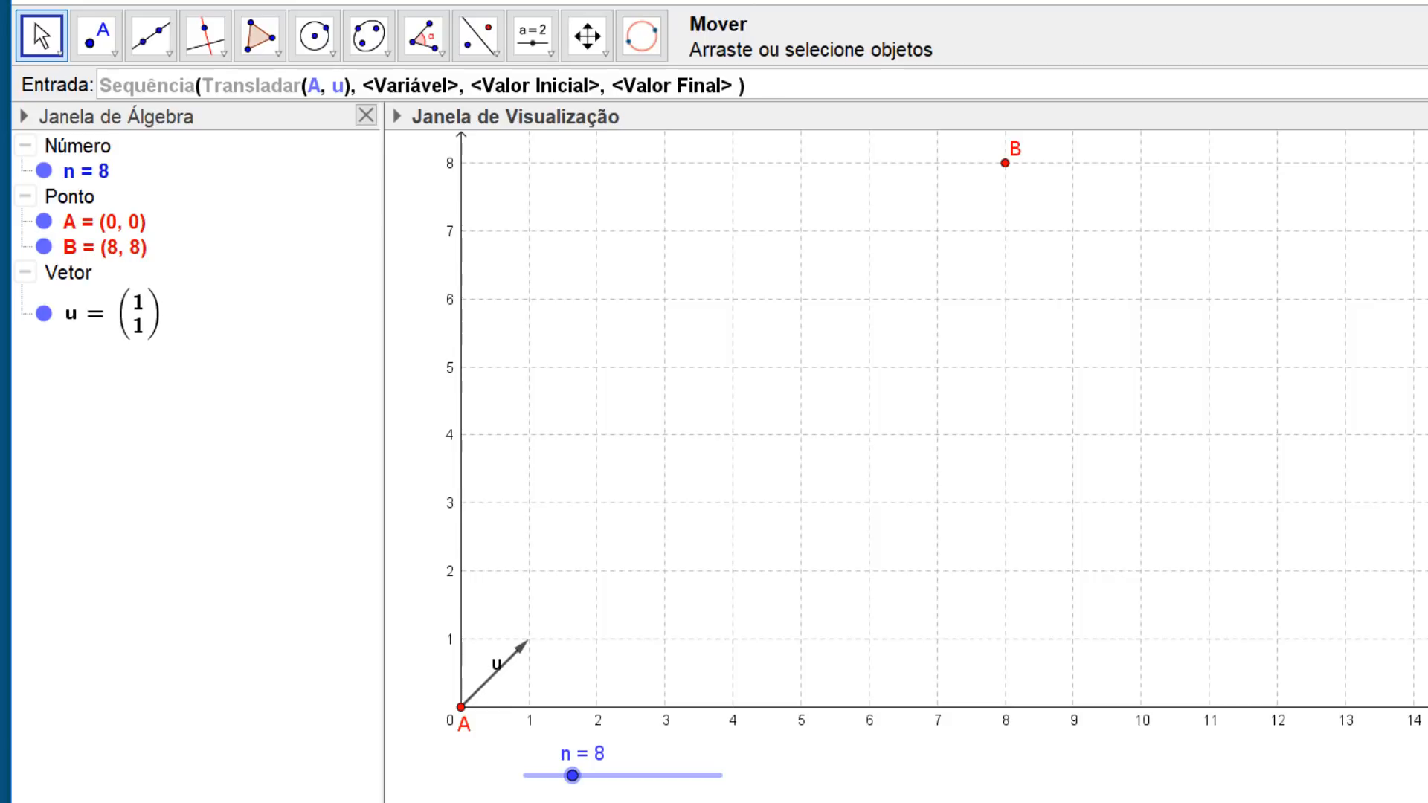
text(*i)
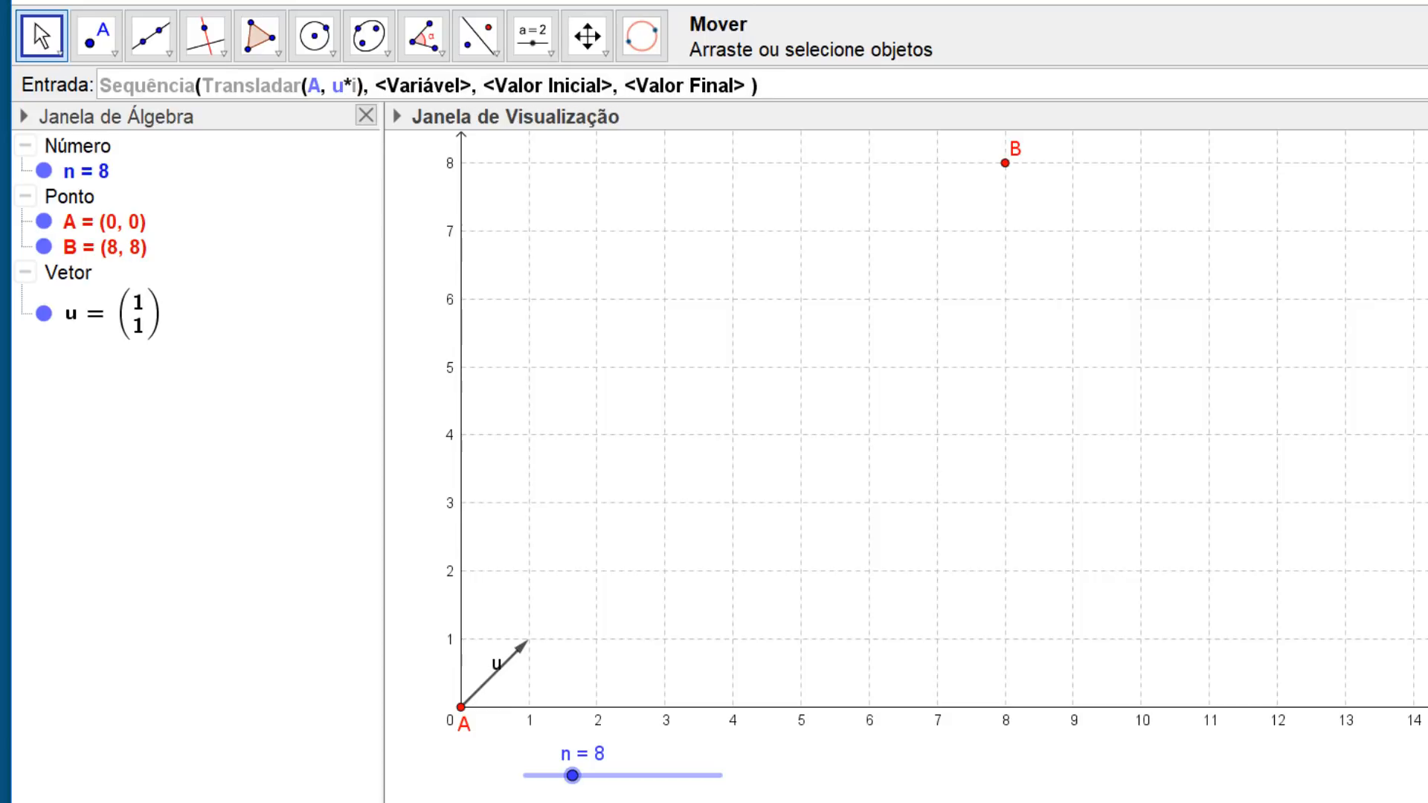
Complete the sequence with variable i running from 1 to n-1 and create the list of dividing points
key(Tab)
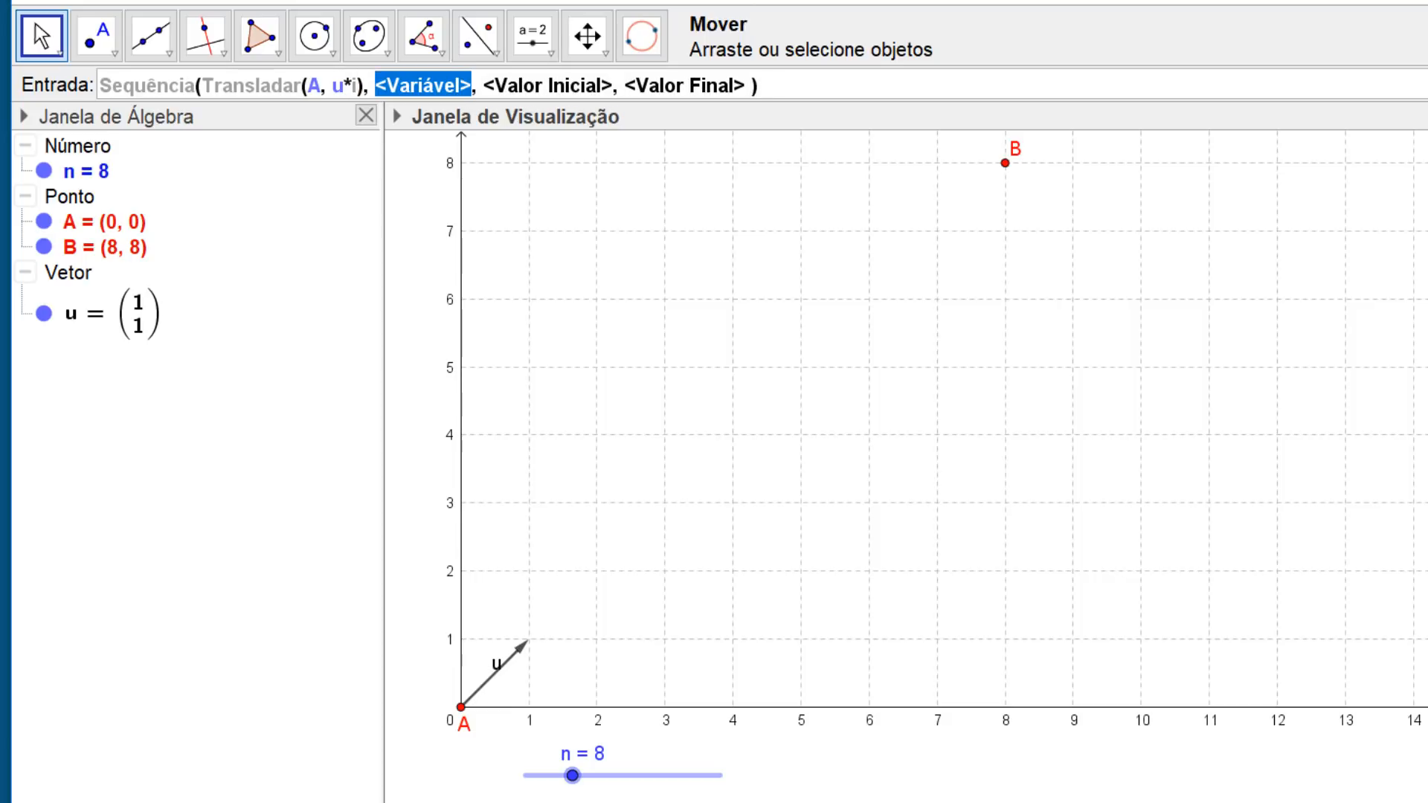
text(i)
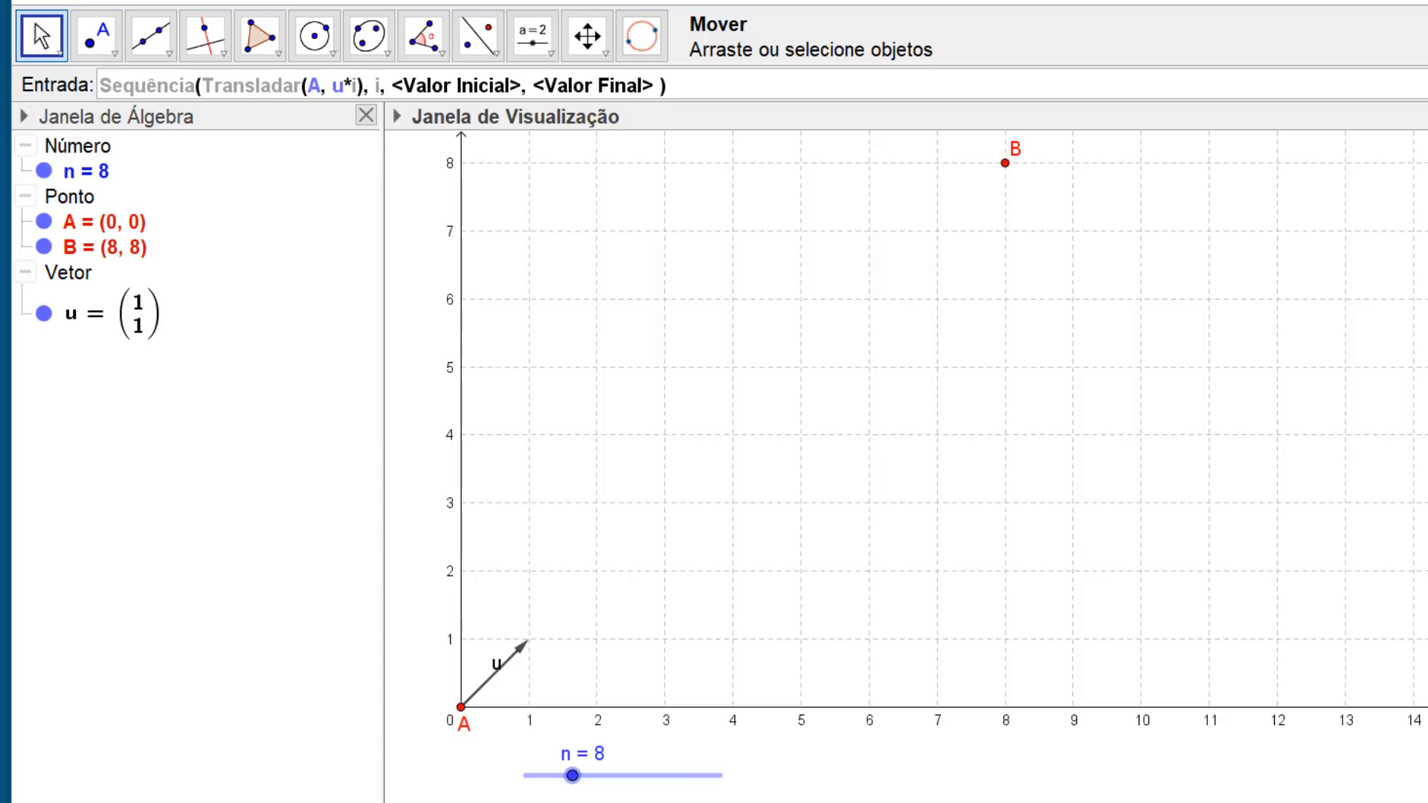
key(Tab)
text(1)
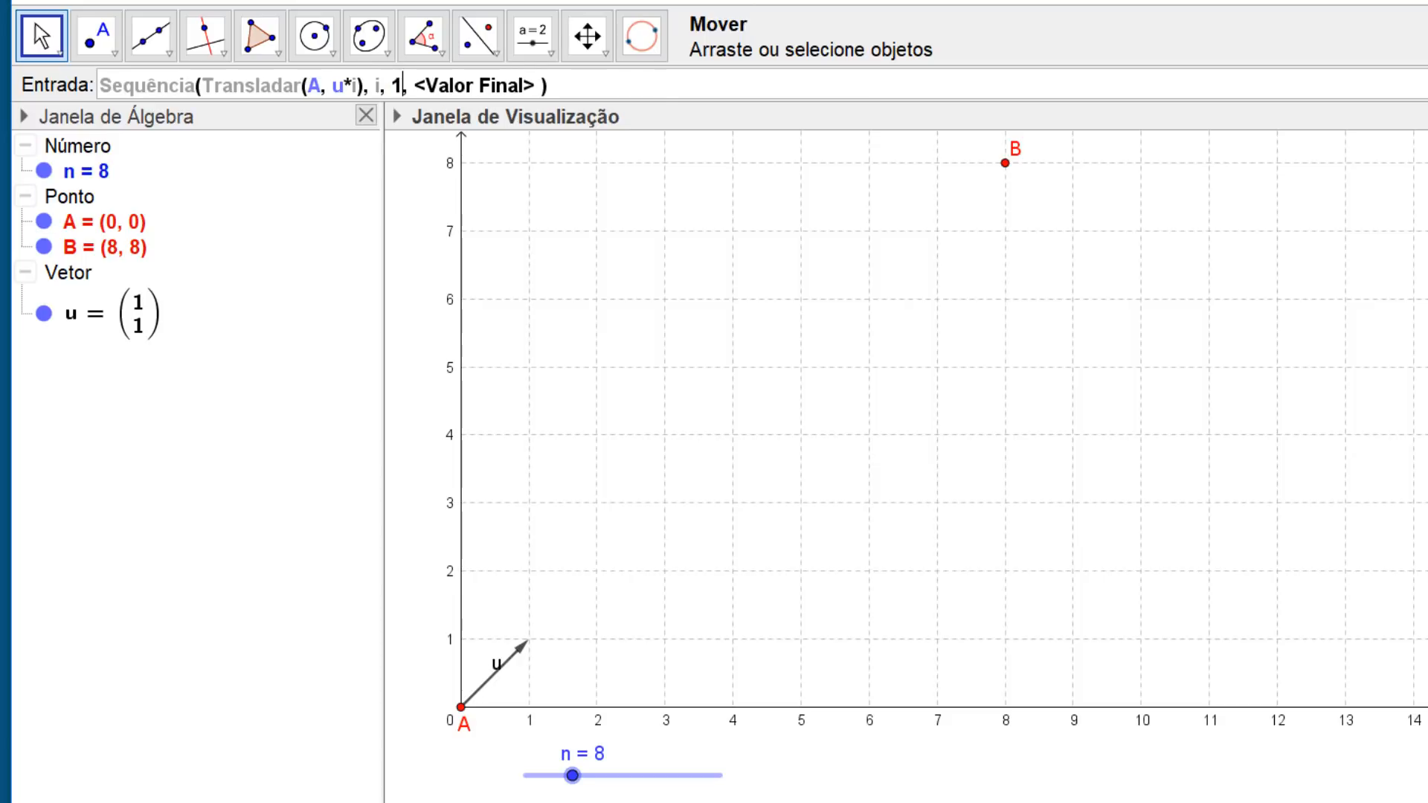
key(Tab)
text(n-1)
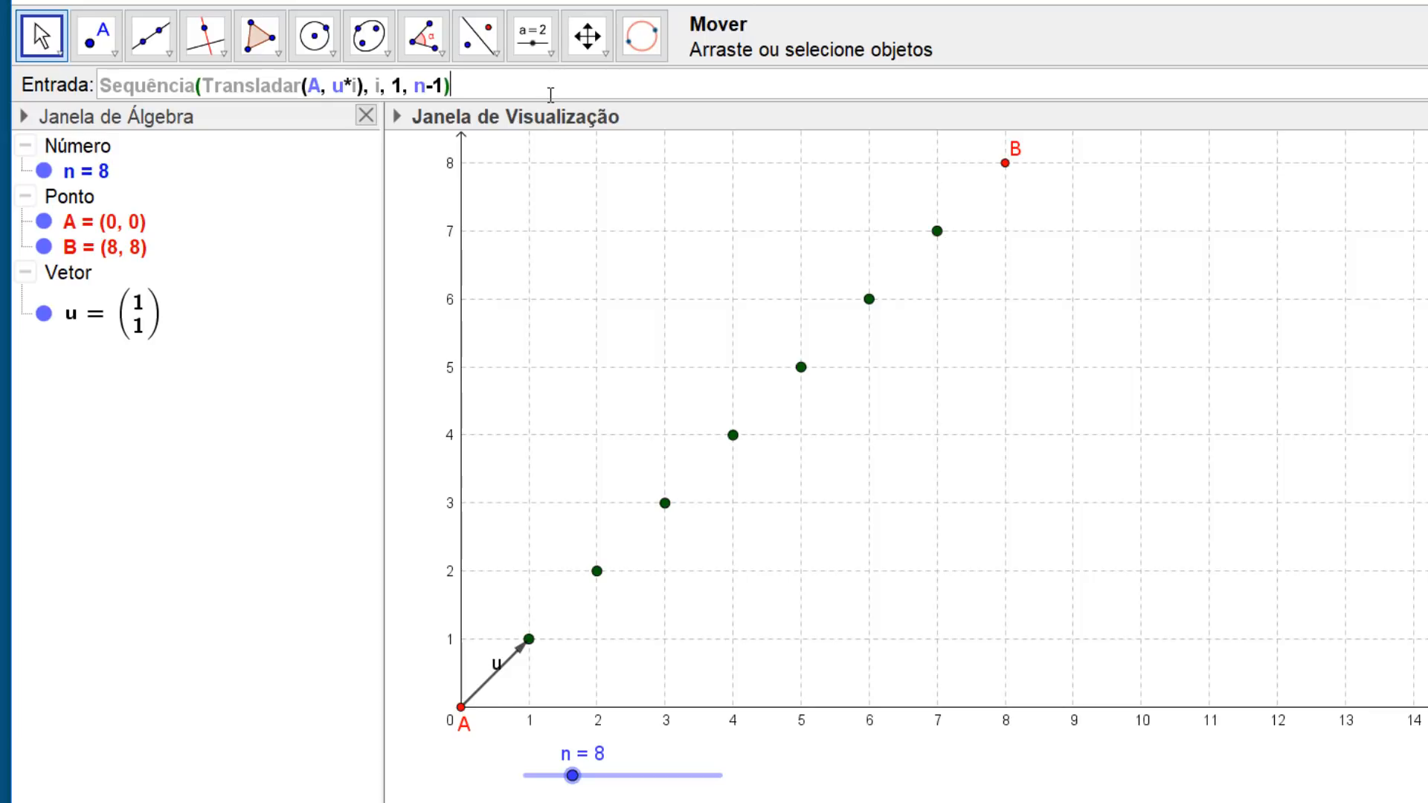
key(Return)
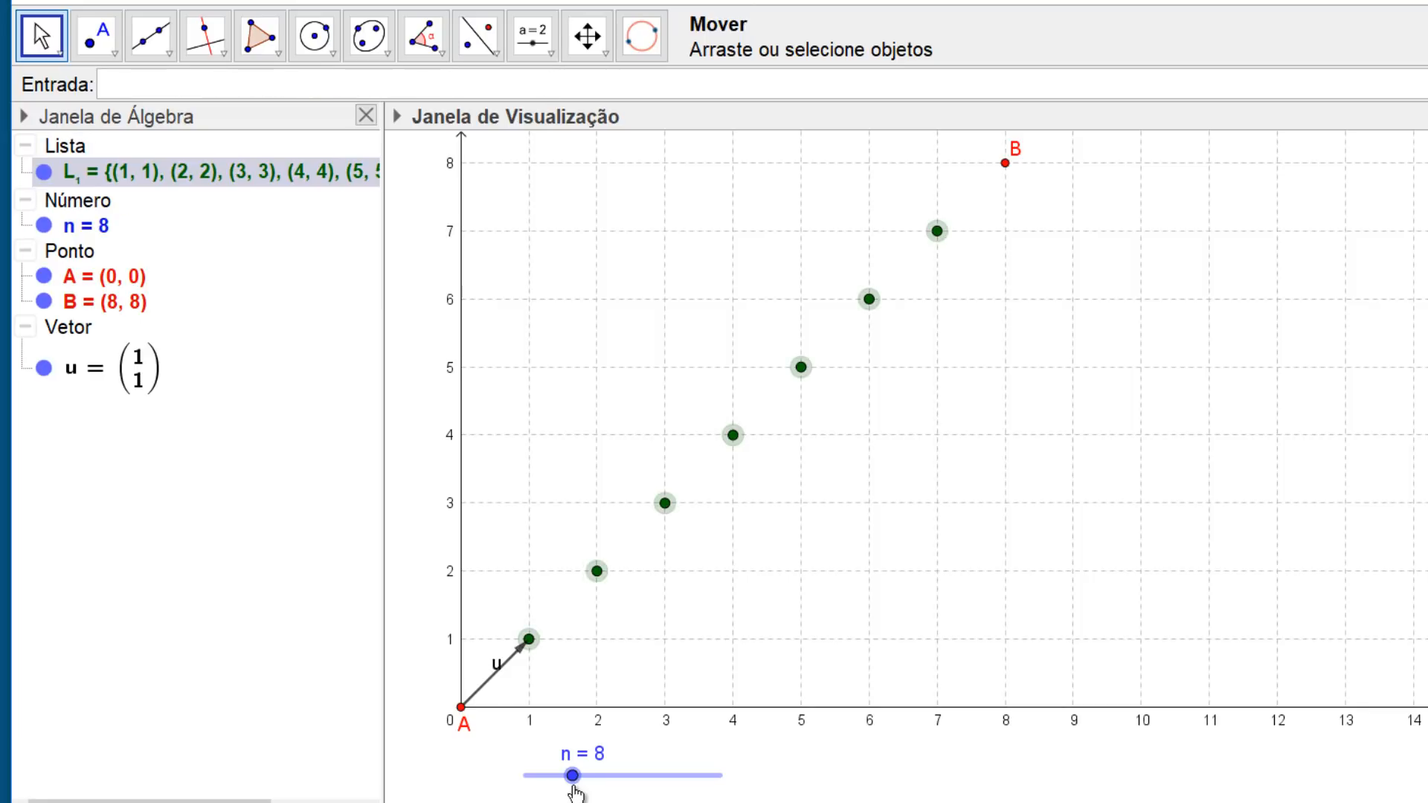
Hide vector u and test the division of AB with slider n at 2, 3 and 5
drag(572, 775, 531, 776)
click(45, 369)
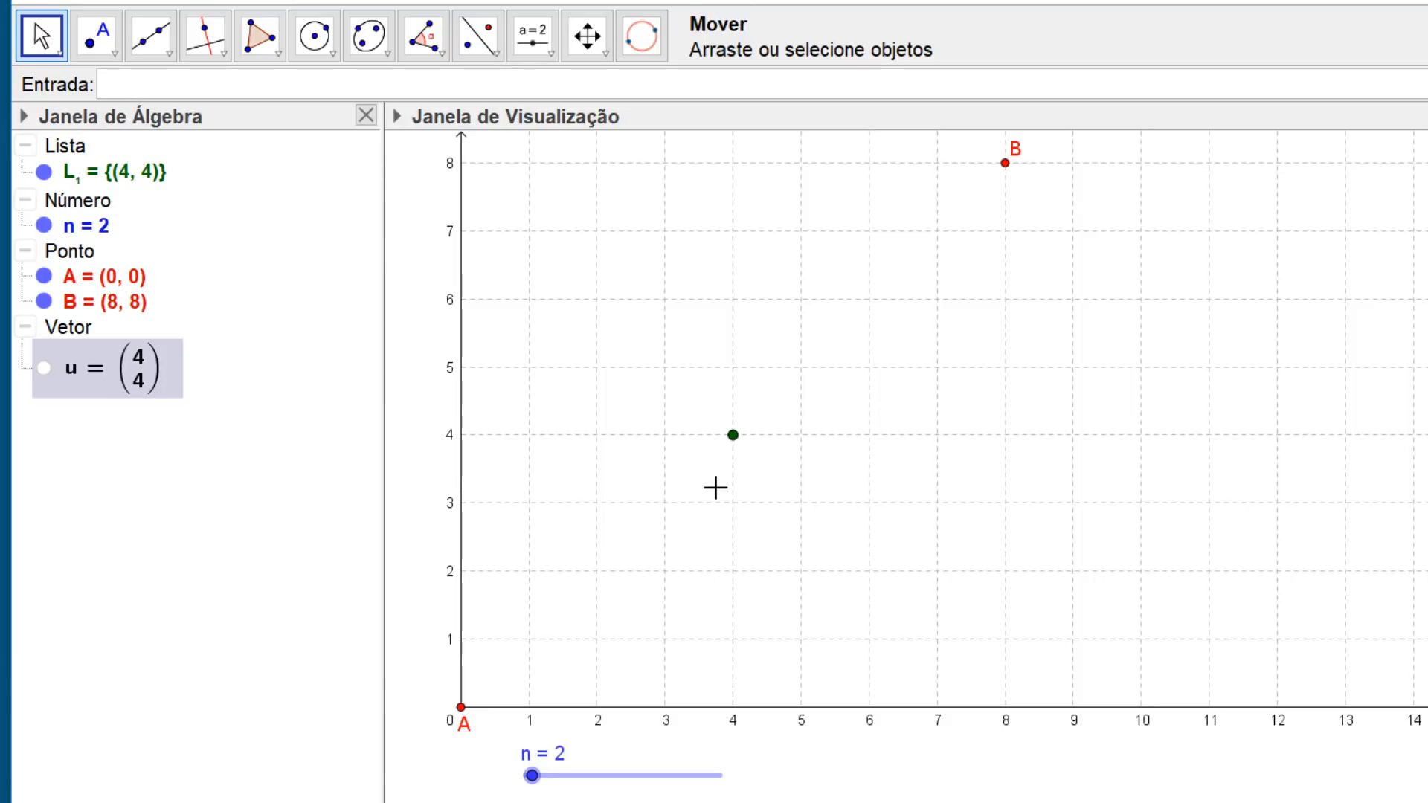
click(539, 778)
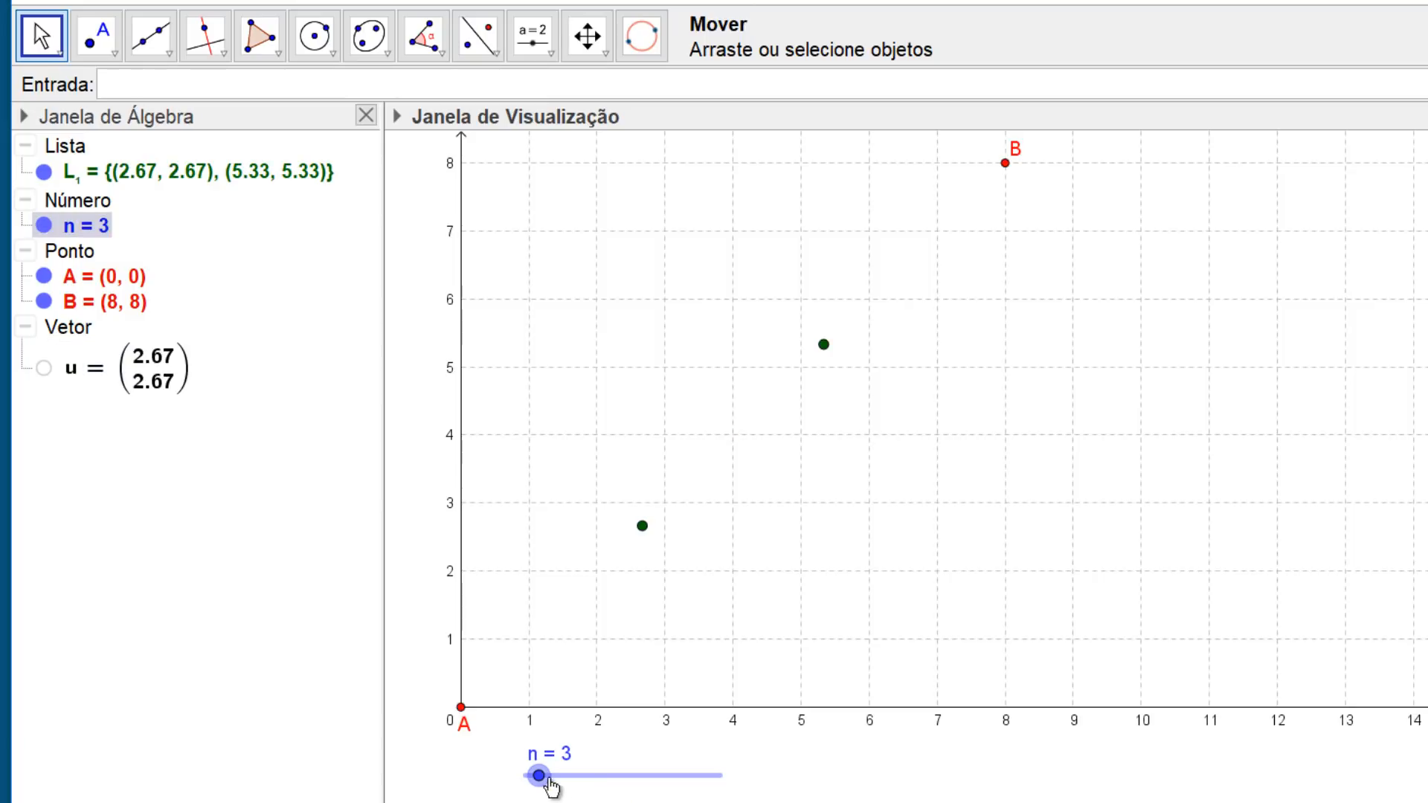
drag(549, 782, 560, 782)
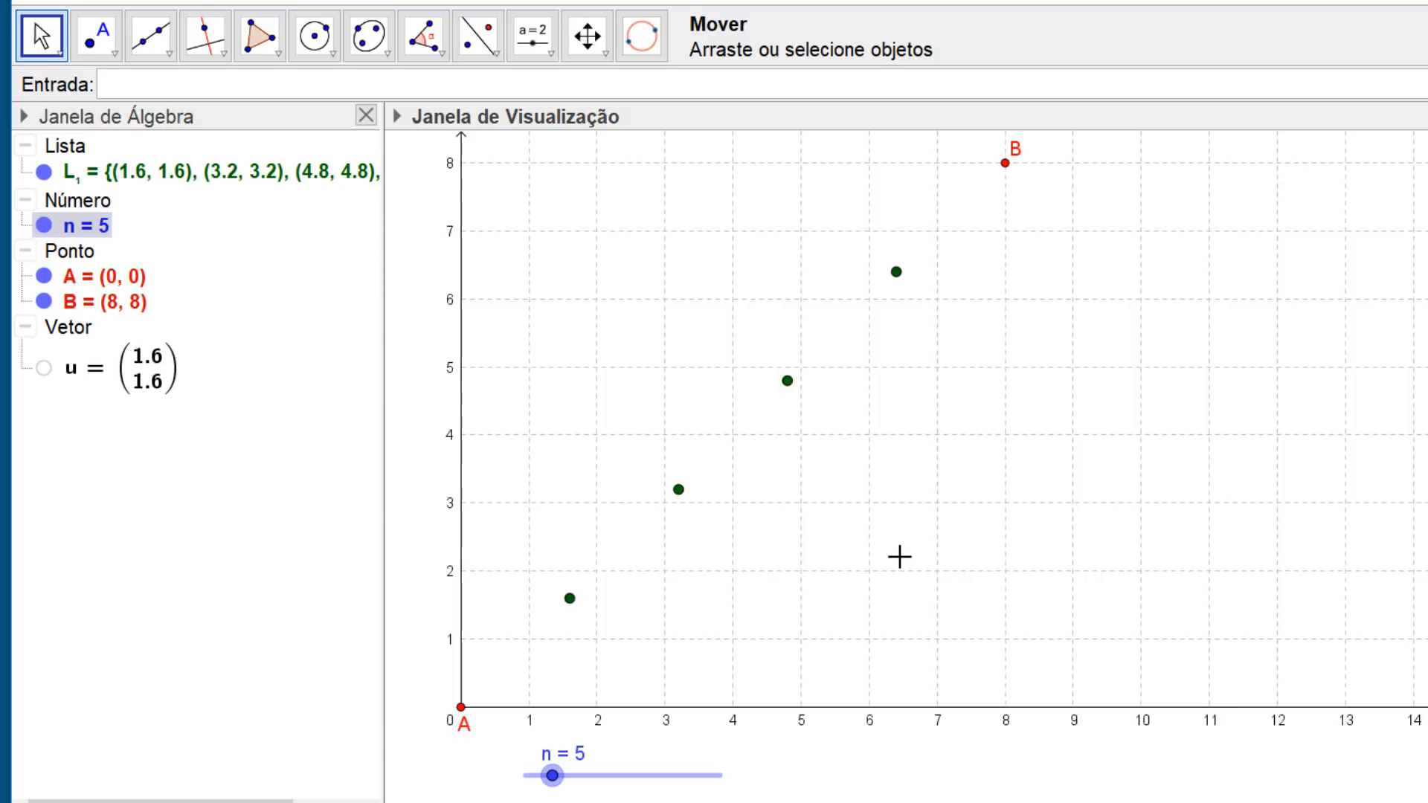
Start a new custom tool with the list of dividing points as final object and A, B and n as initial objects
click(239, 180)
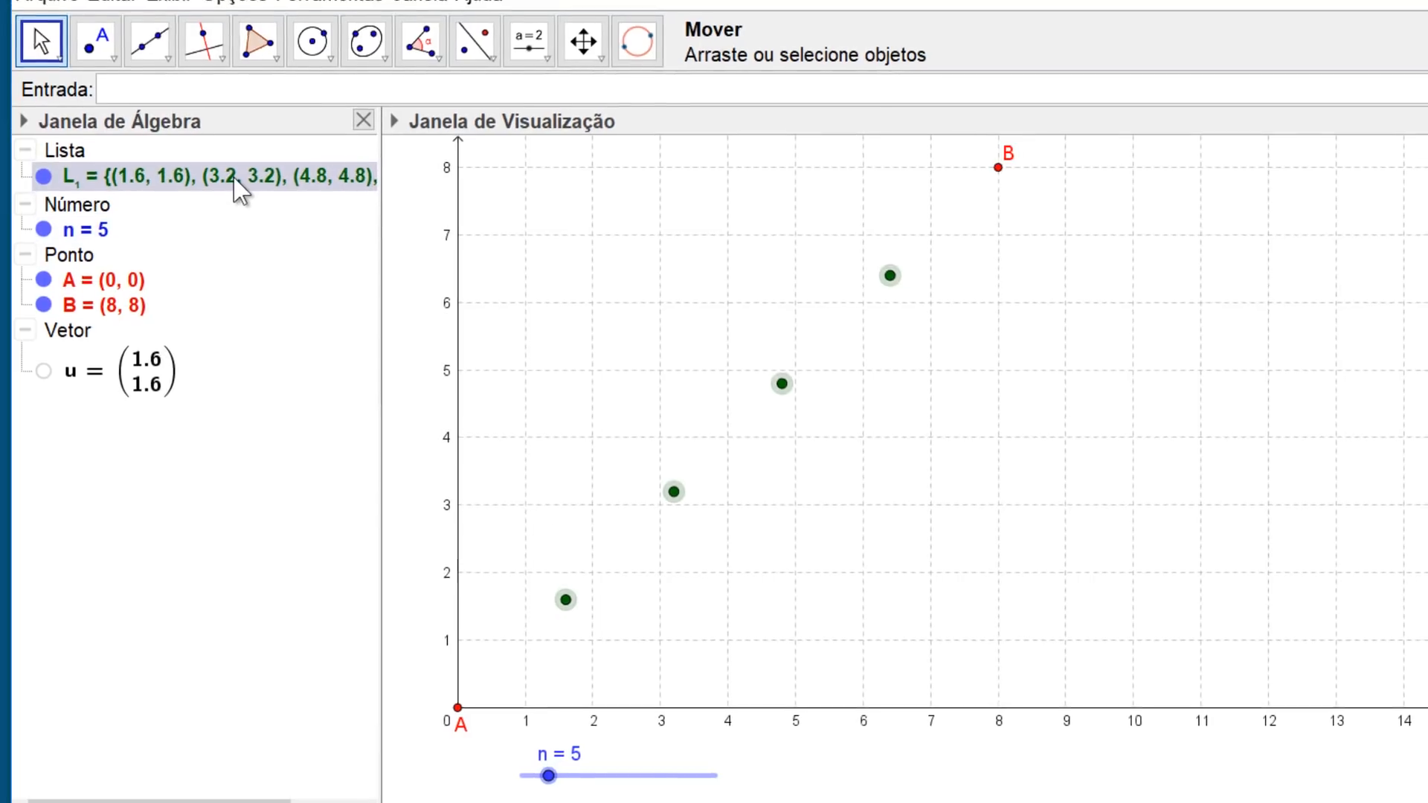
click(325, 15)
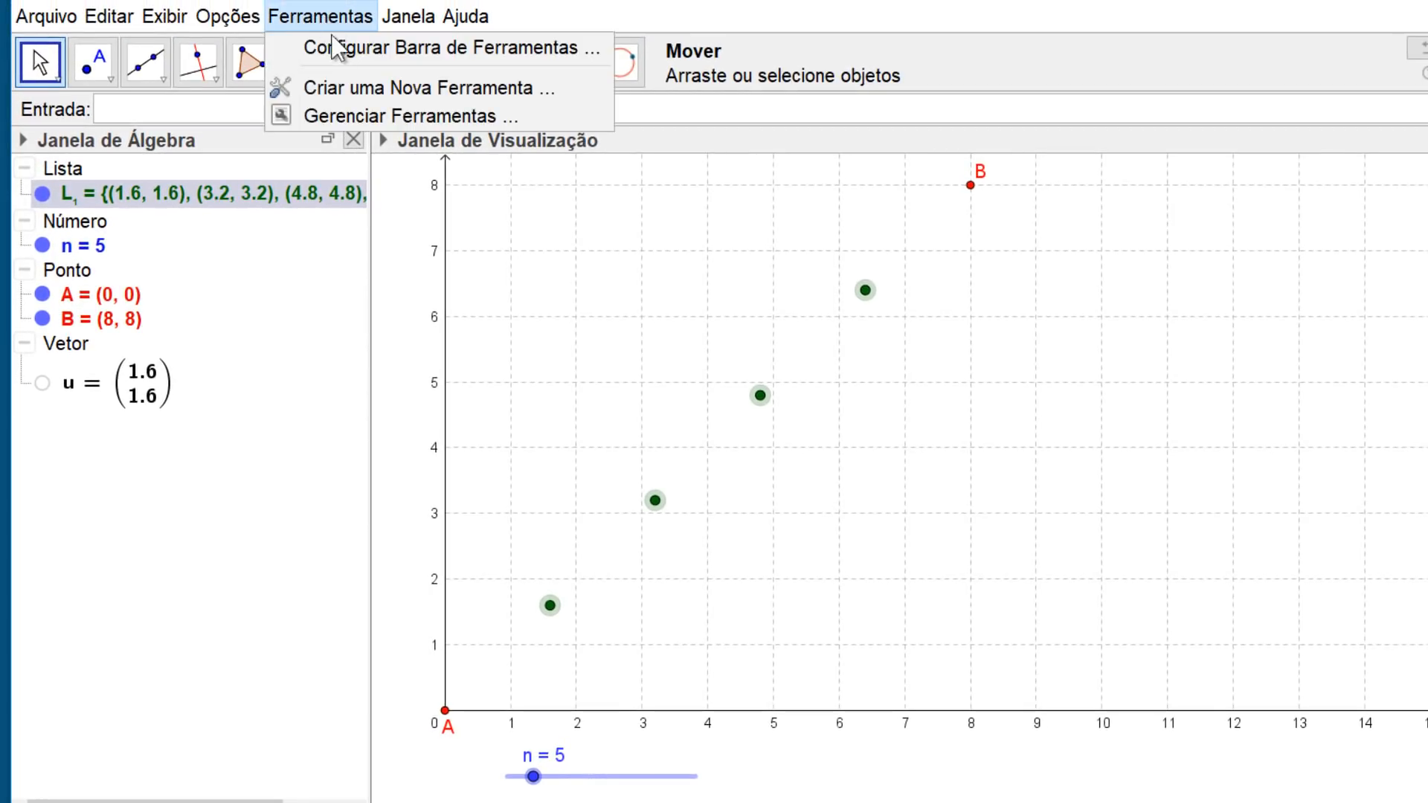
click(398, 93)
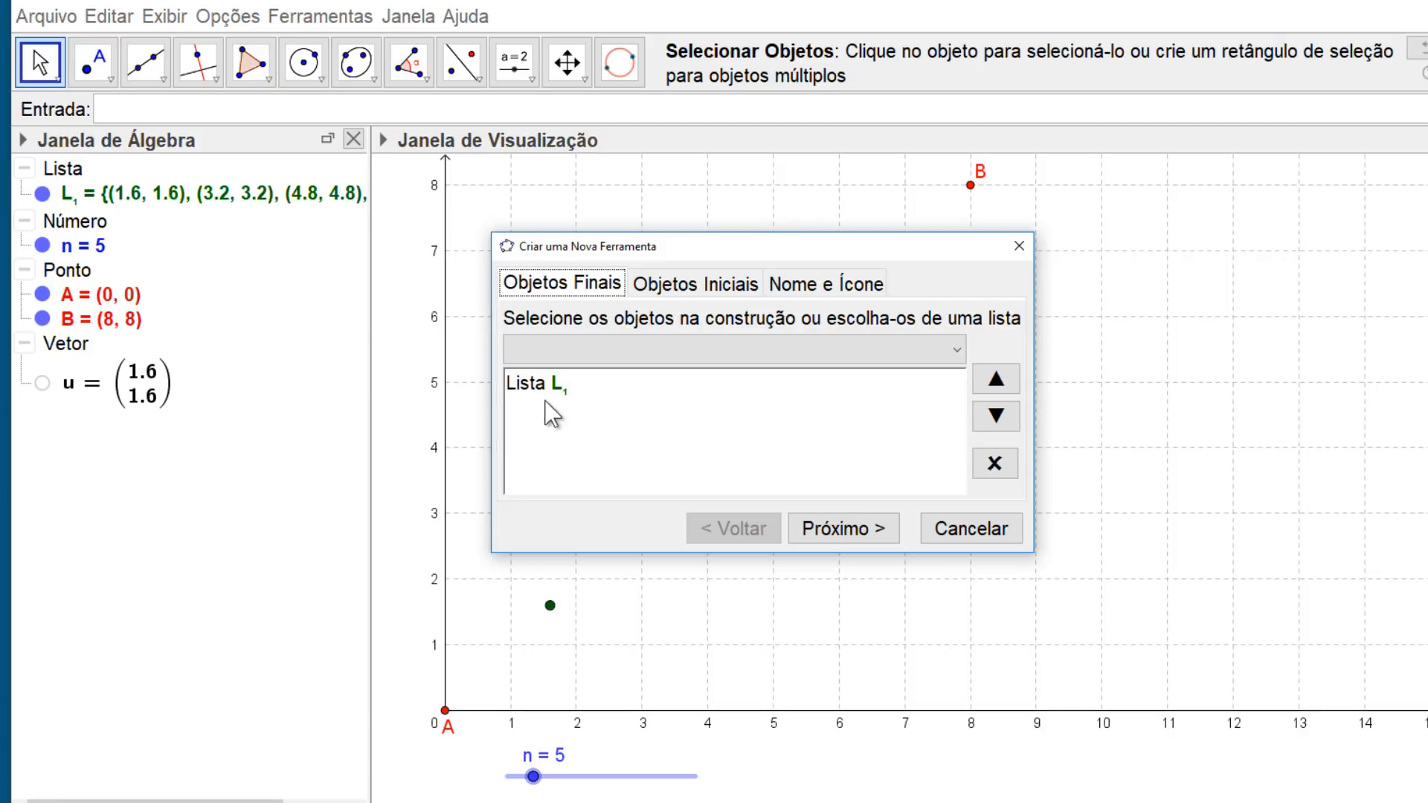
click(710, 288)
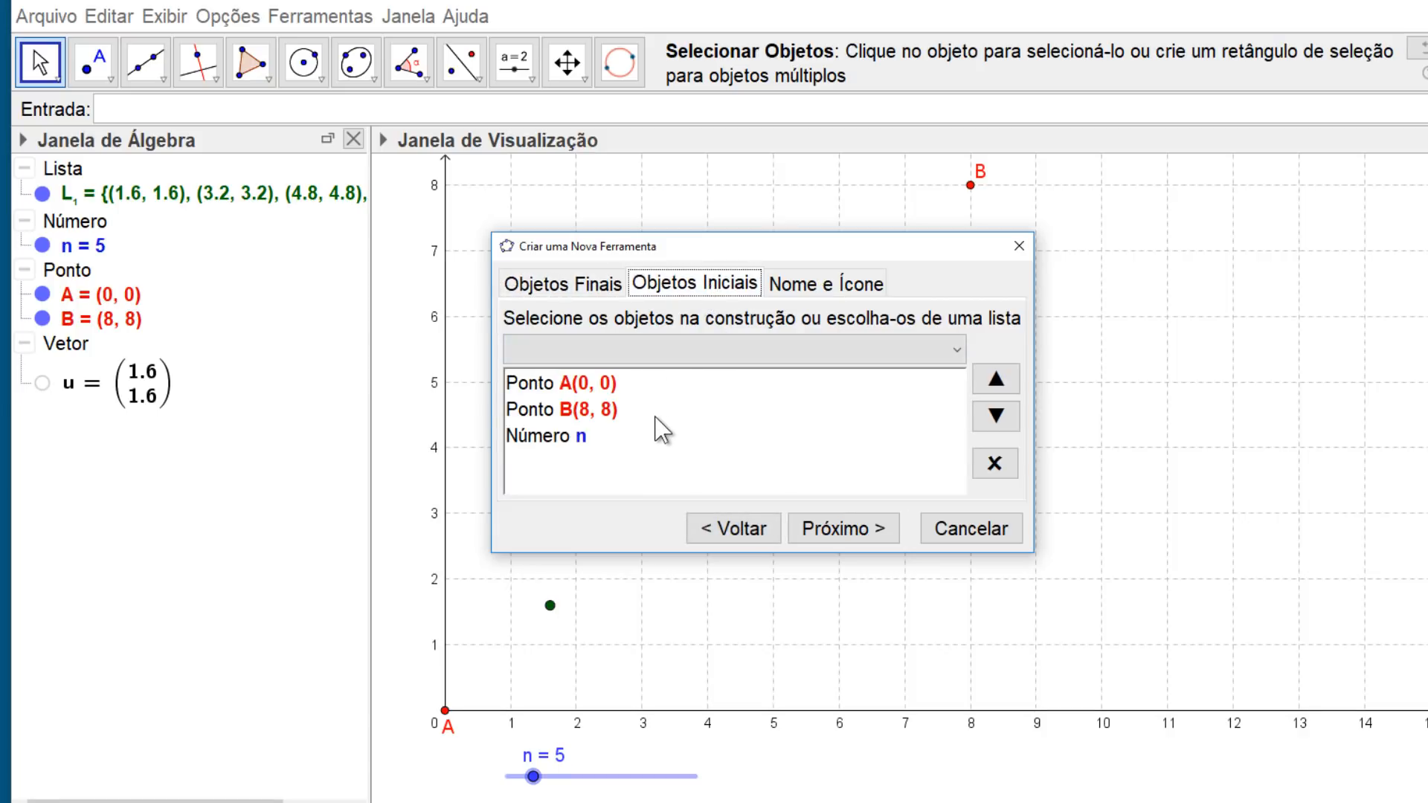
click(825, 285)
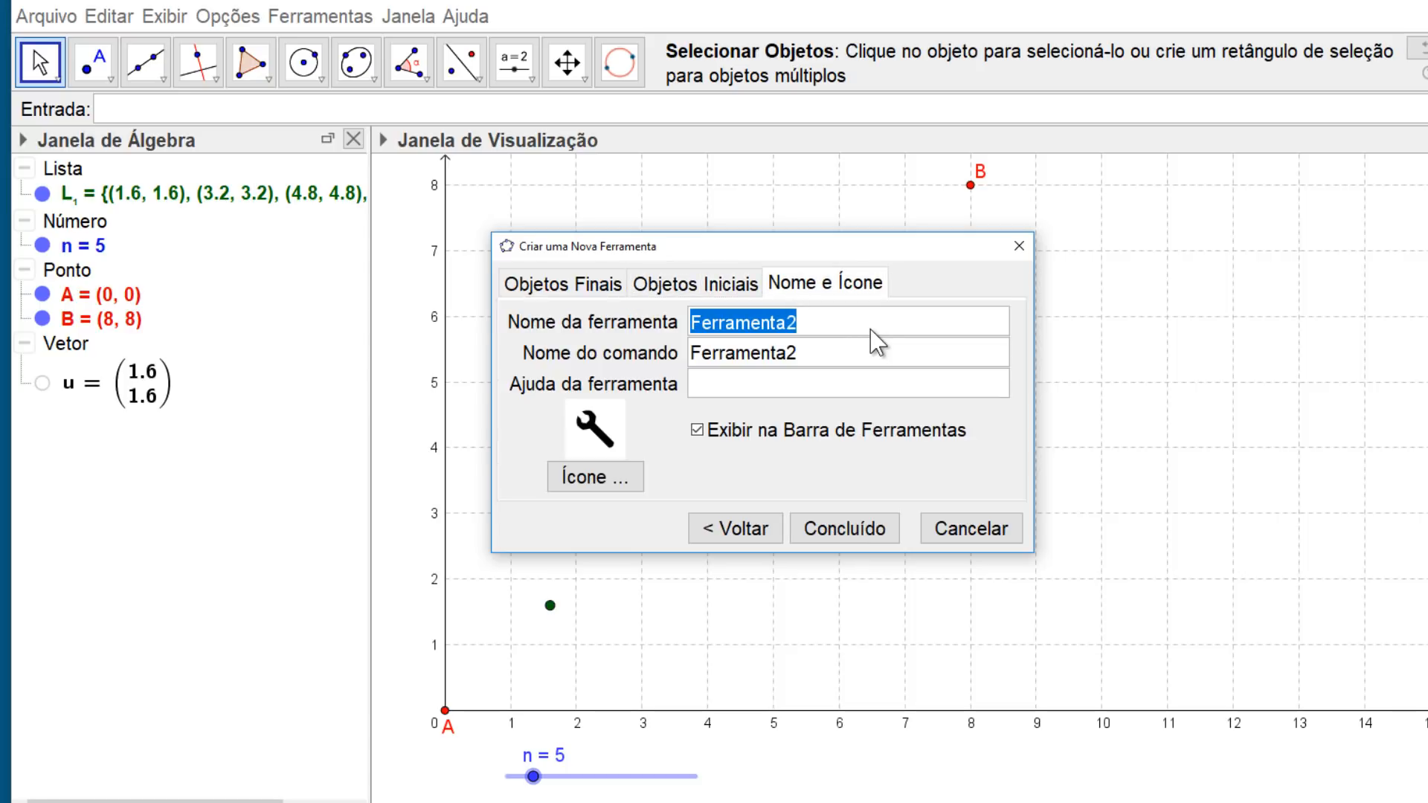
Name the new tool "Dividir Distâncias" and enter the help text "Clique em dois pontos e digite um valor."
text(Dividir Distâncias)
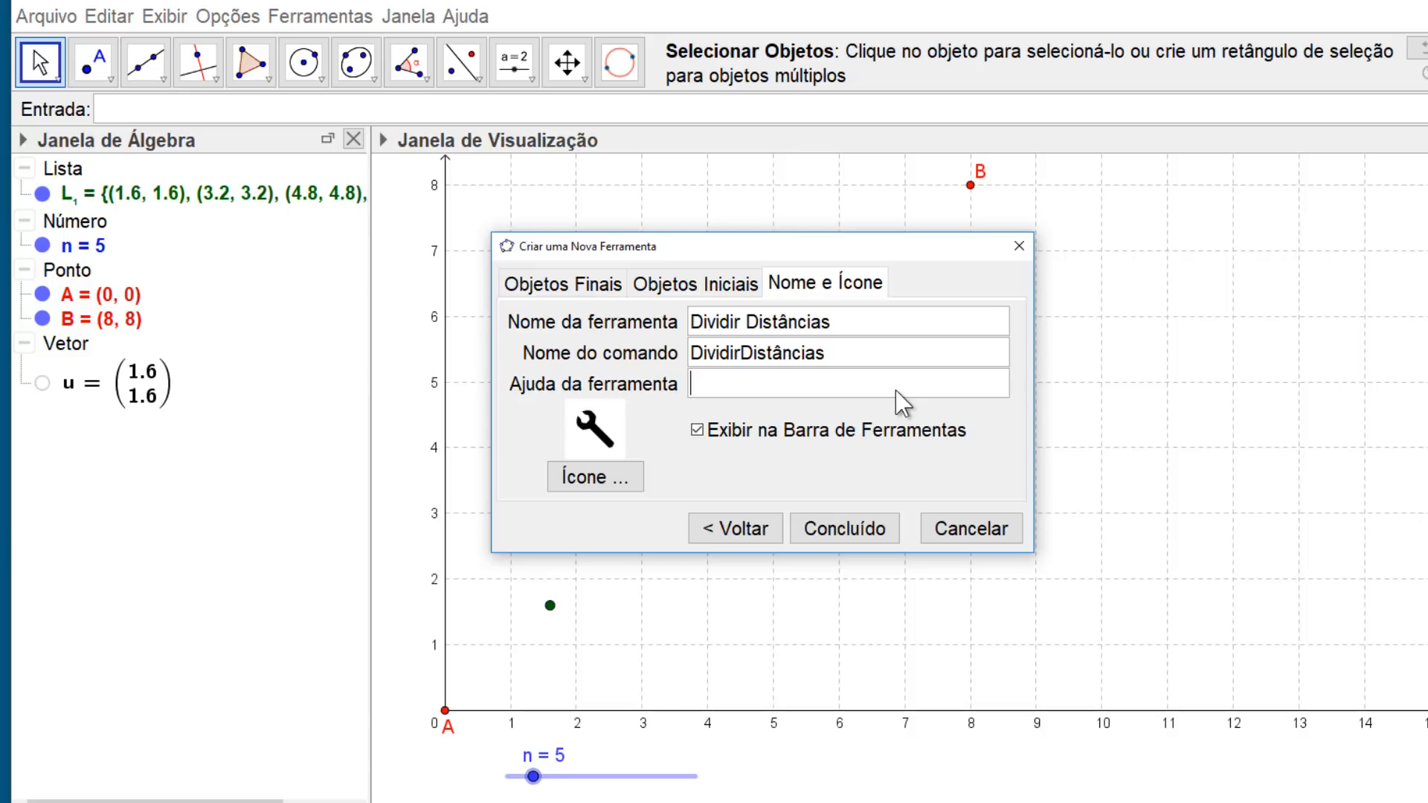
text(Clique em doi)
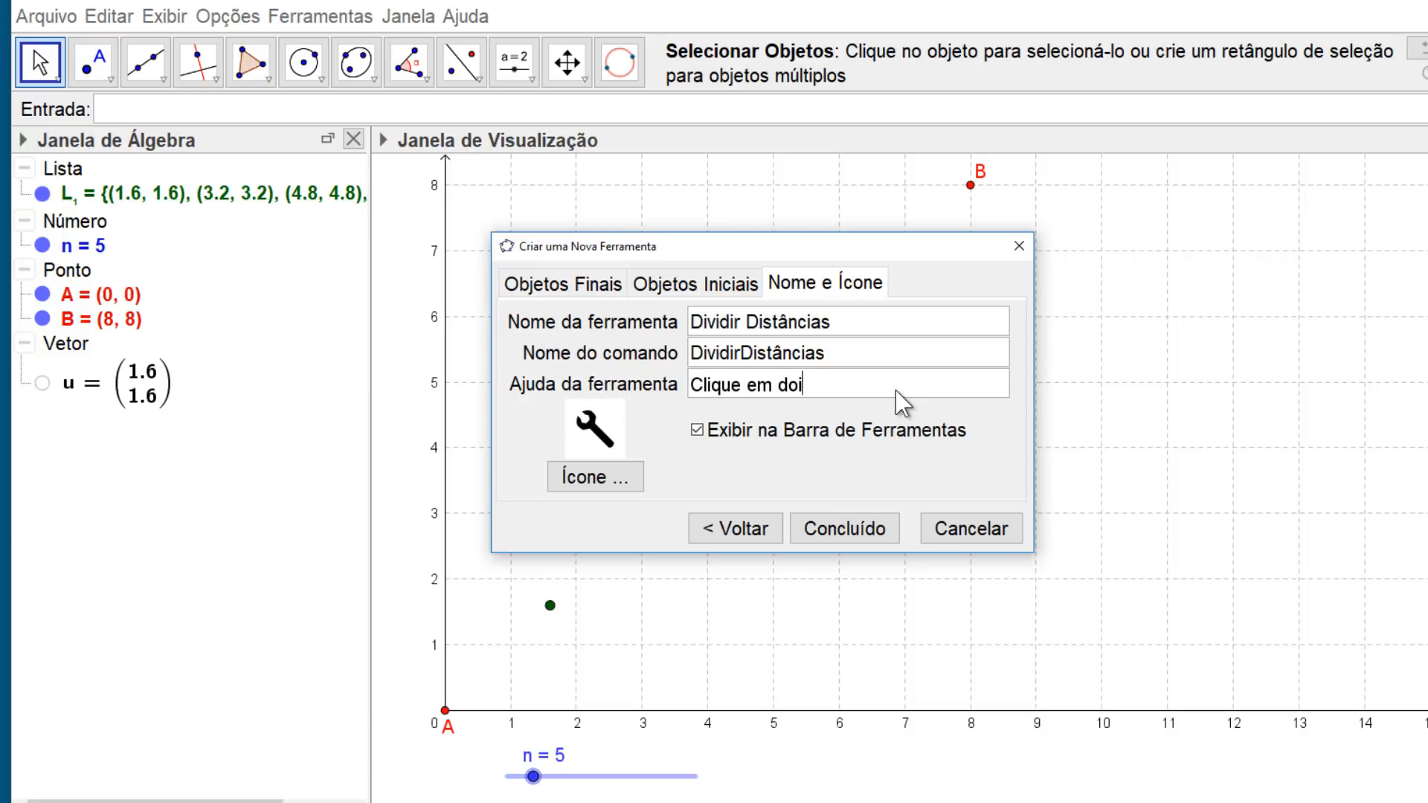
text(s pontos e digite um valor.)
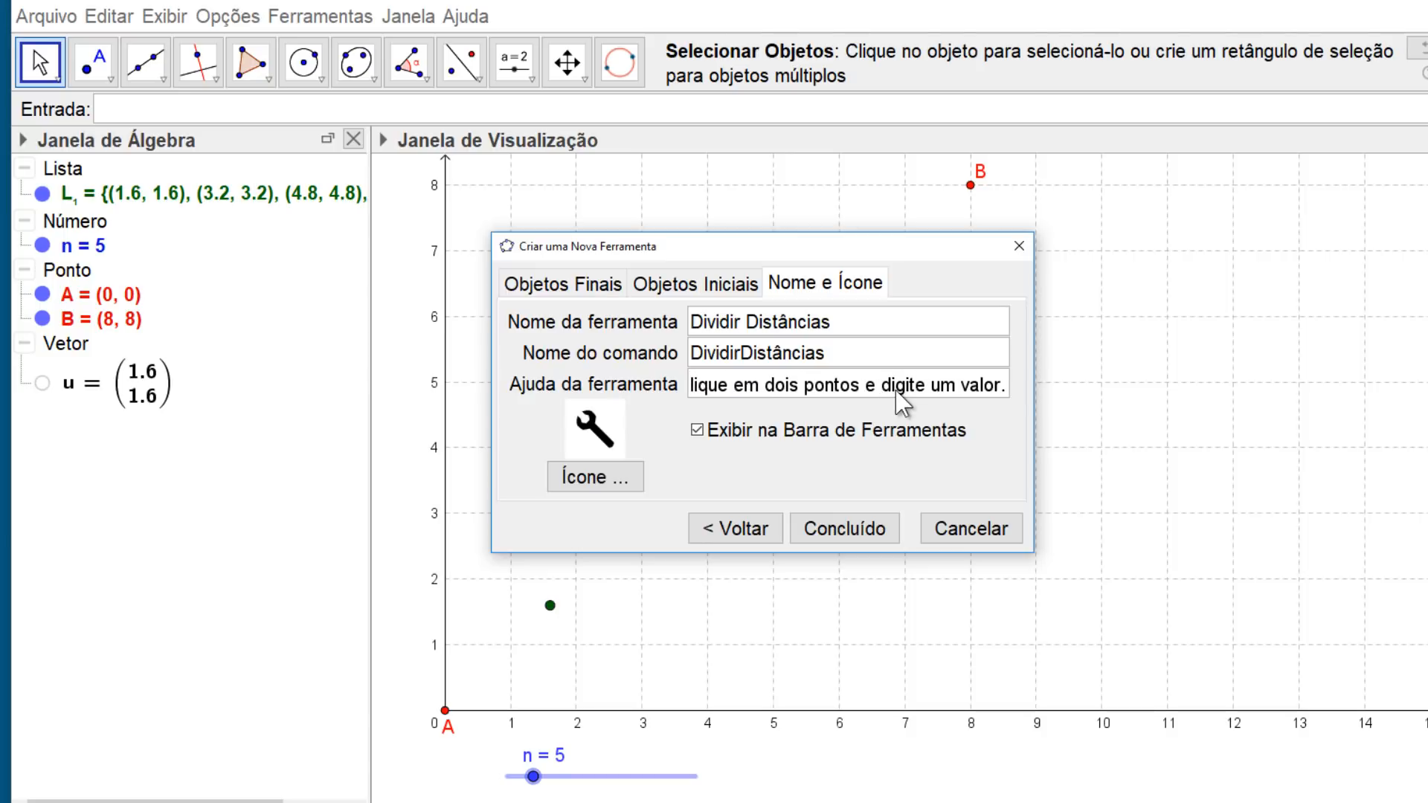
Assign dividir_distancias.png as the tool's icon and finish creating the tool
click(597, 479)
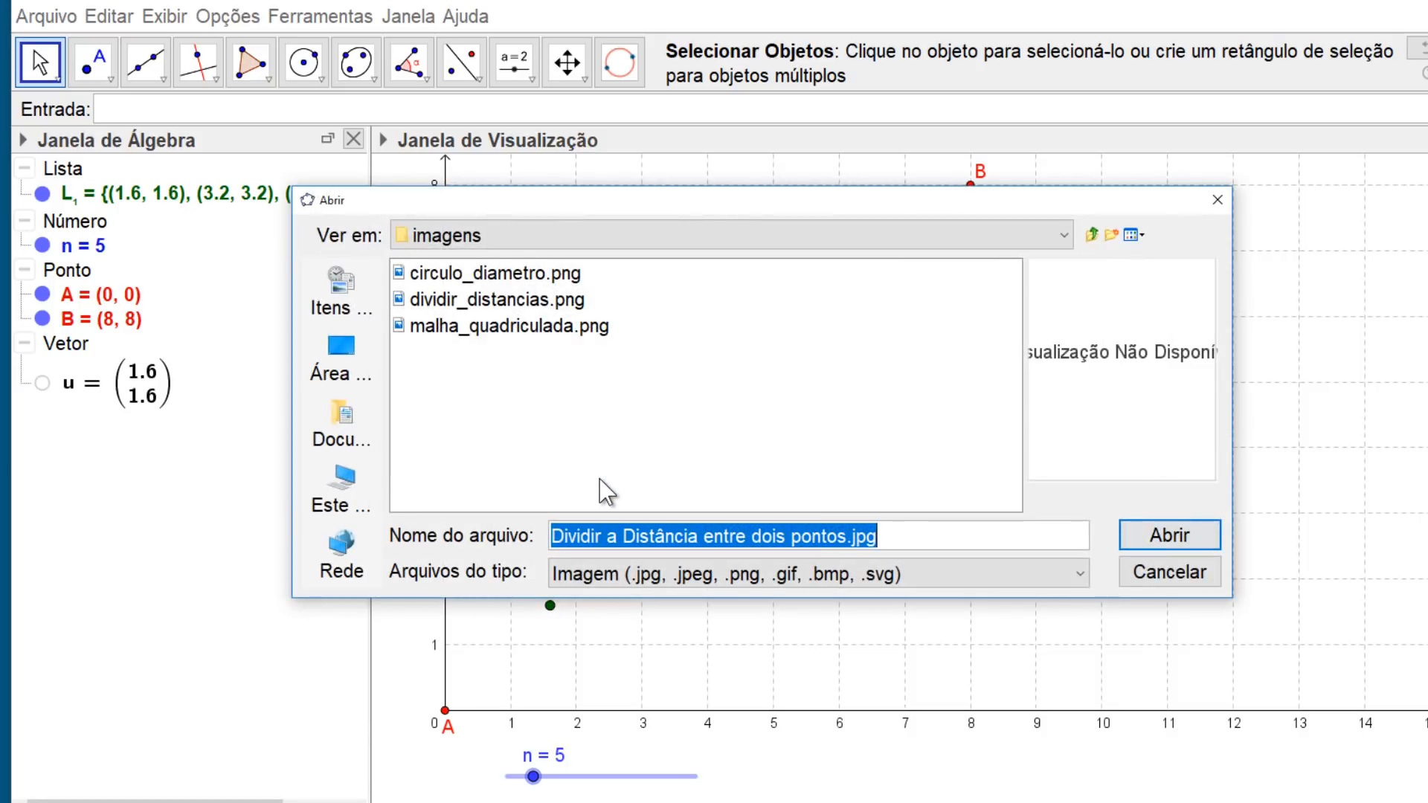
click(521, 302)
click(1165, 534)
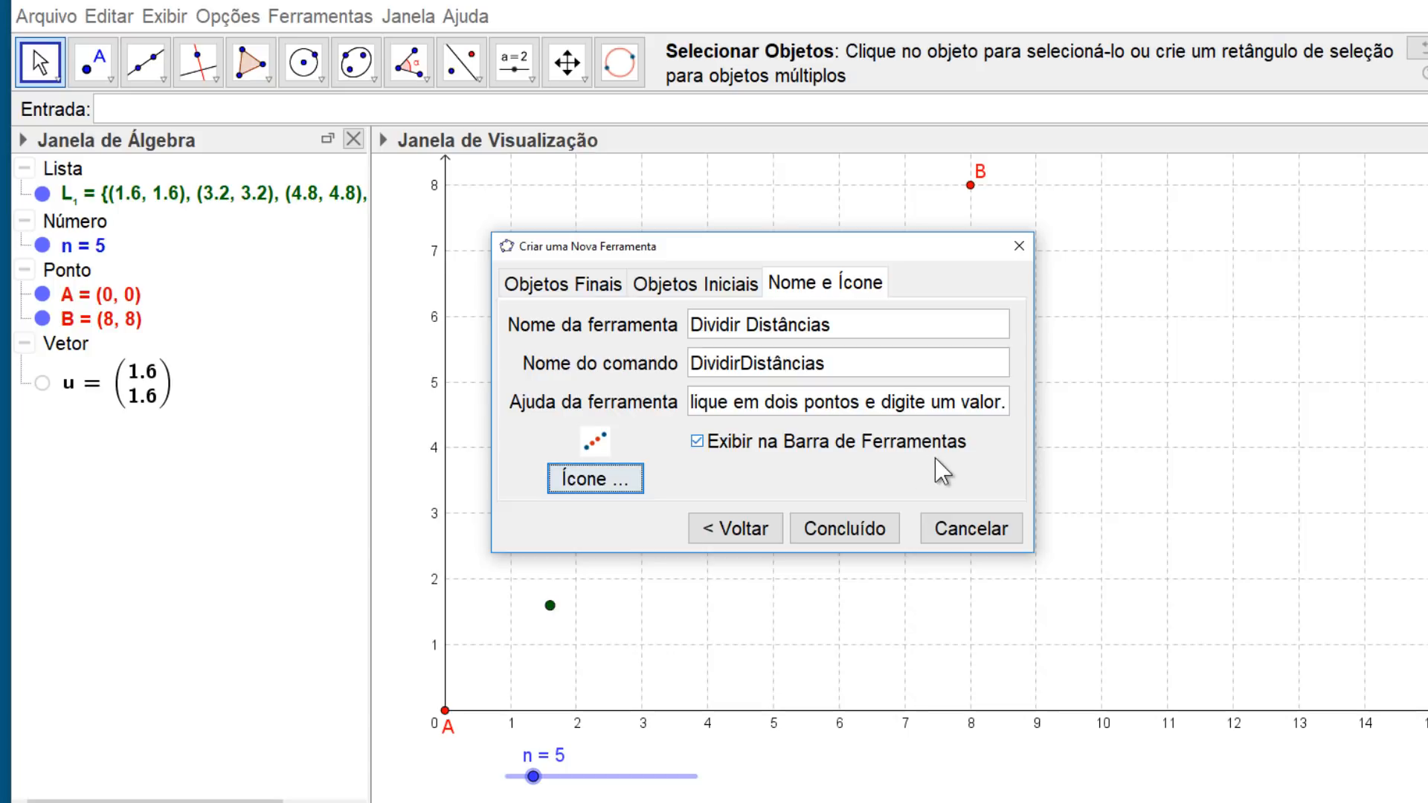
click(879, 545)
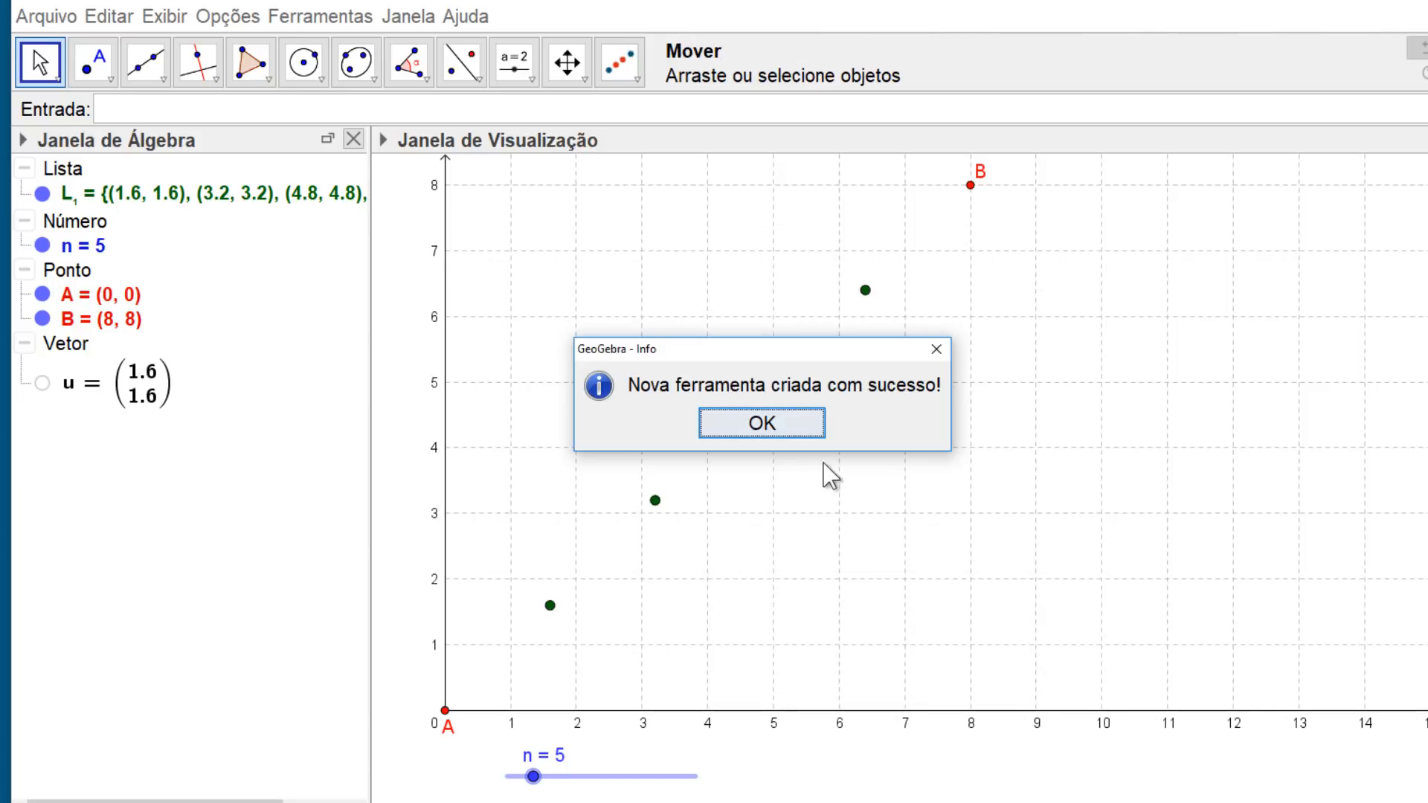
click(797, 425)
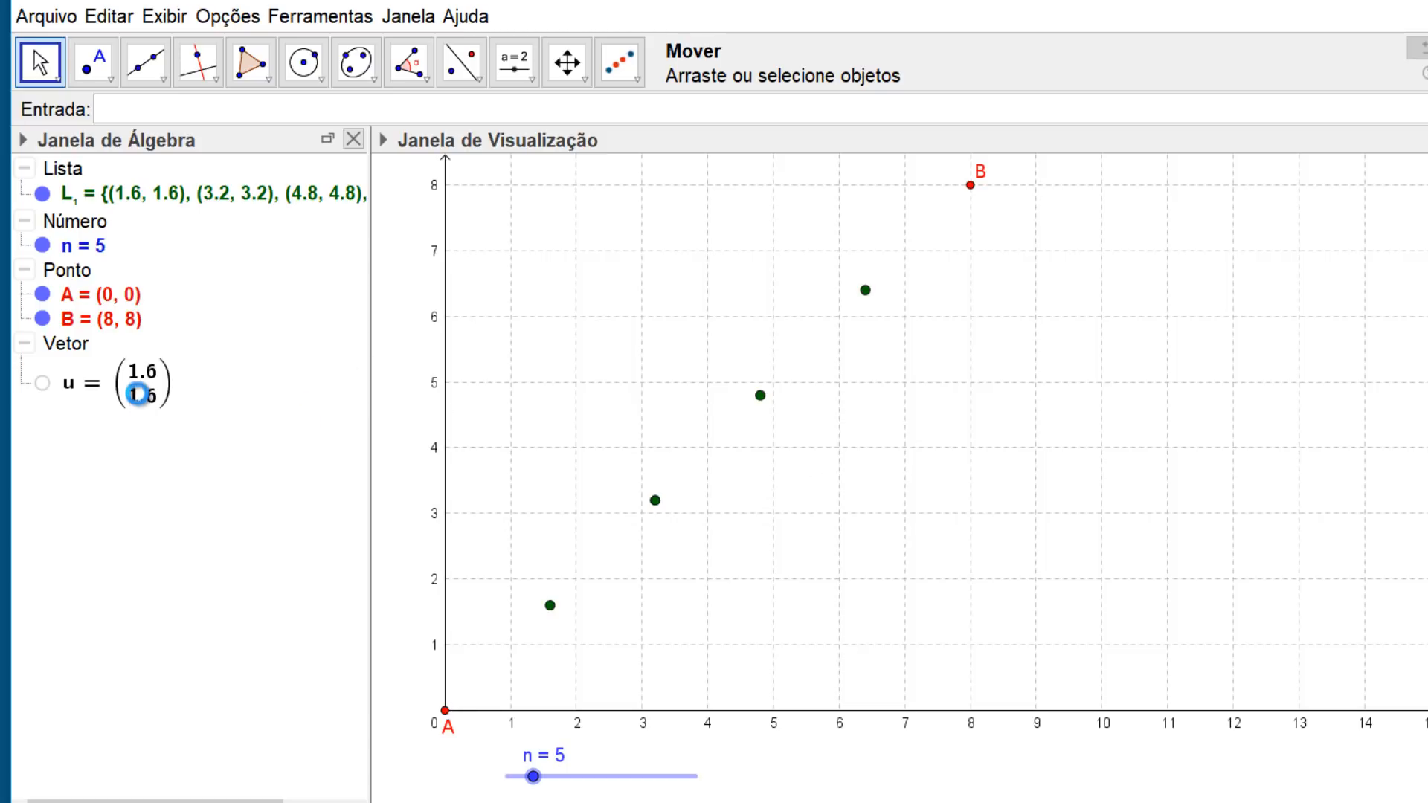
Delete the list of dividing points and points A and B, keeping only slider n
click(213, 196)
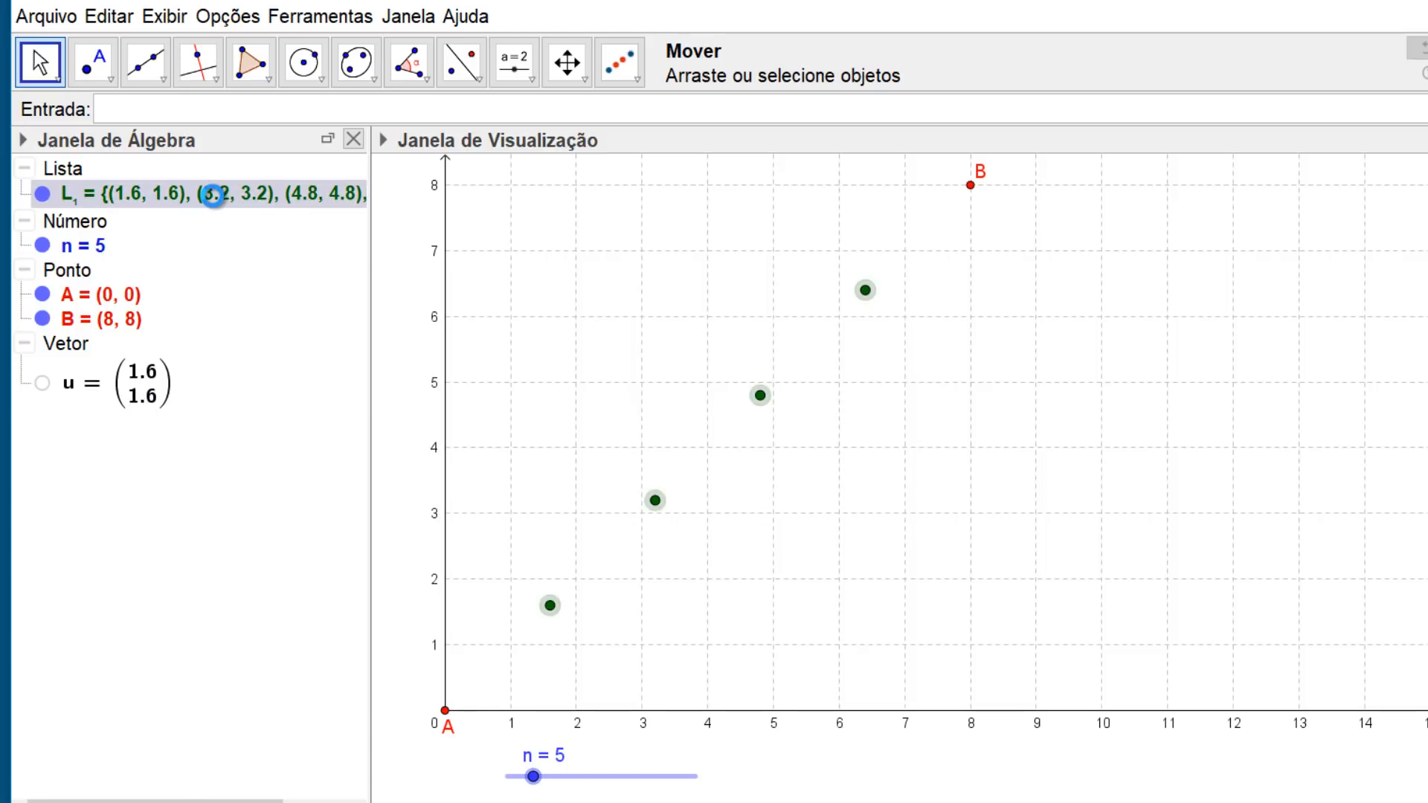
key(Delete)
click(115, 239)
key(Delete)
click(117, 239)
key(Delete)
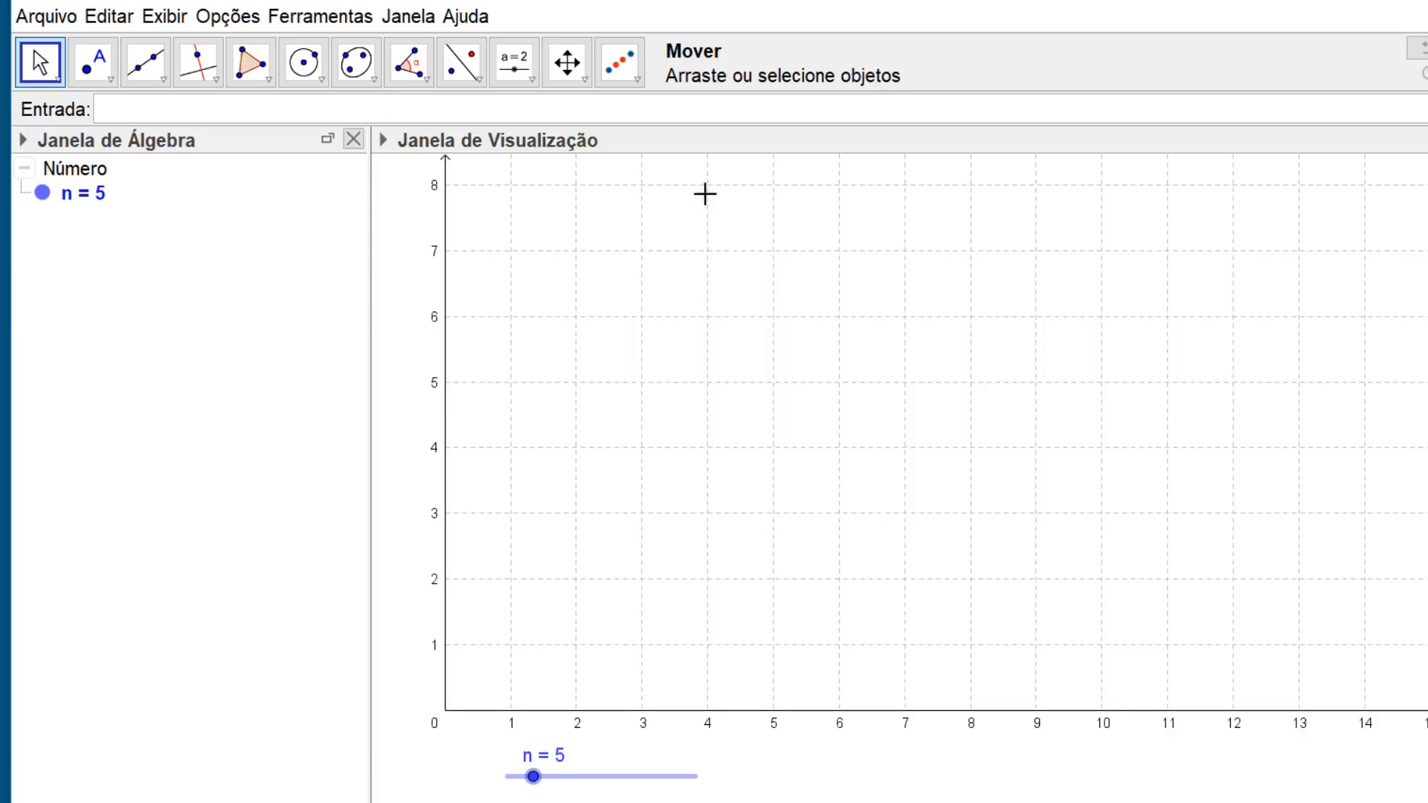
Use the Dividir Distâncias tool on new points at (2, 1) and (5, 1) with the number 3
click(638, 80)
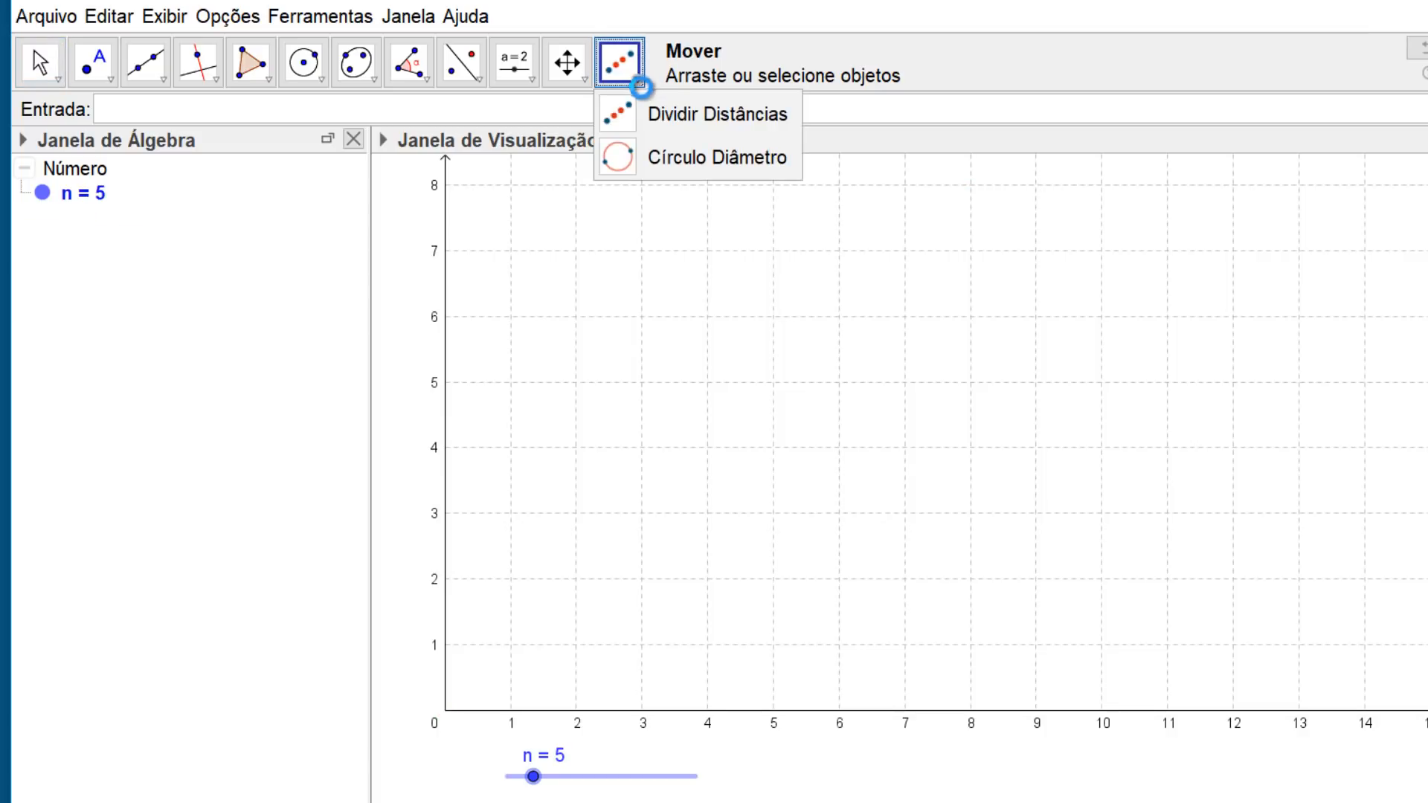
click(747, 121)
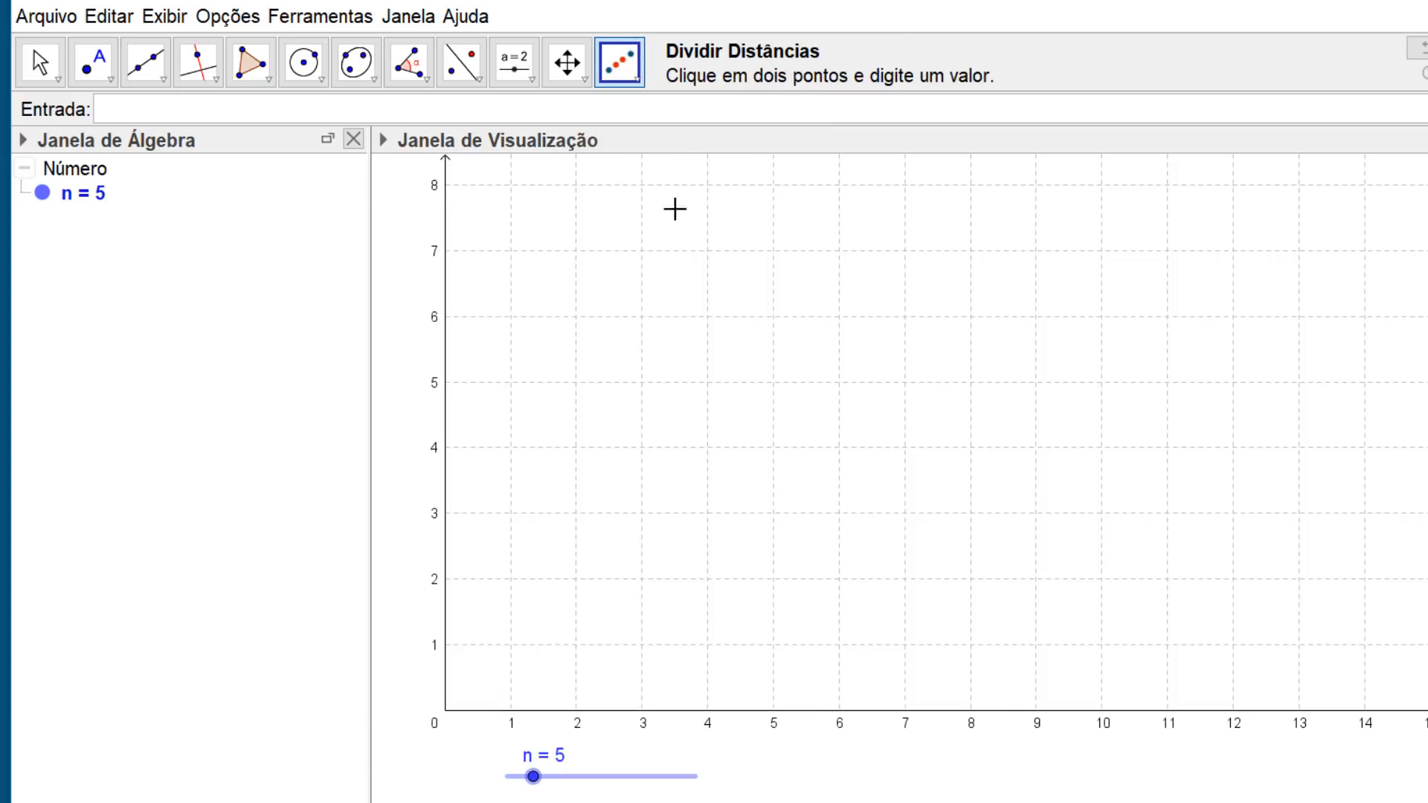
click(576, 646)
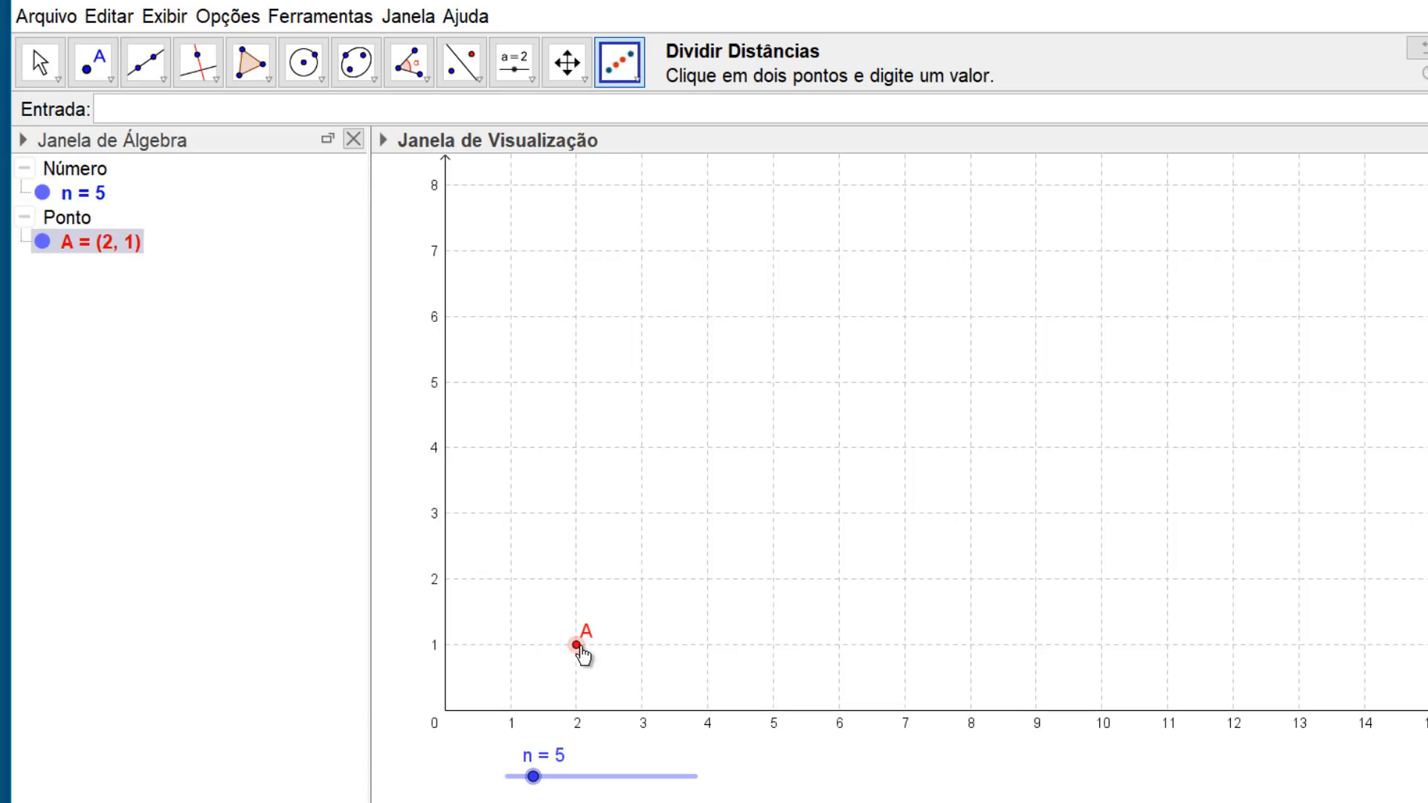
click(773, 645)
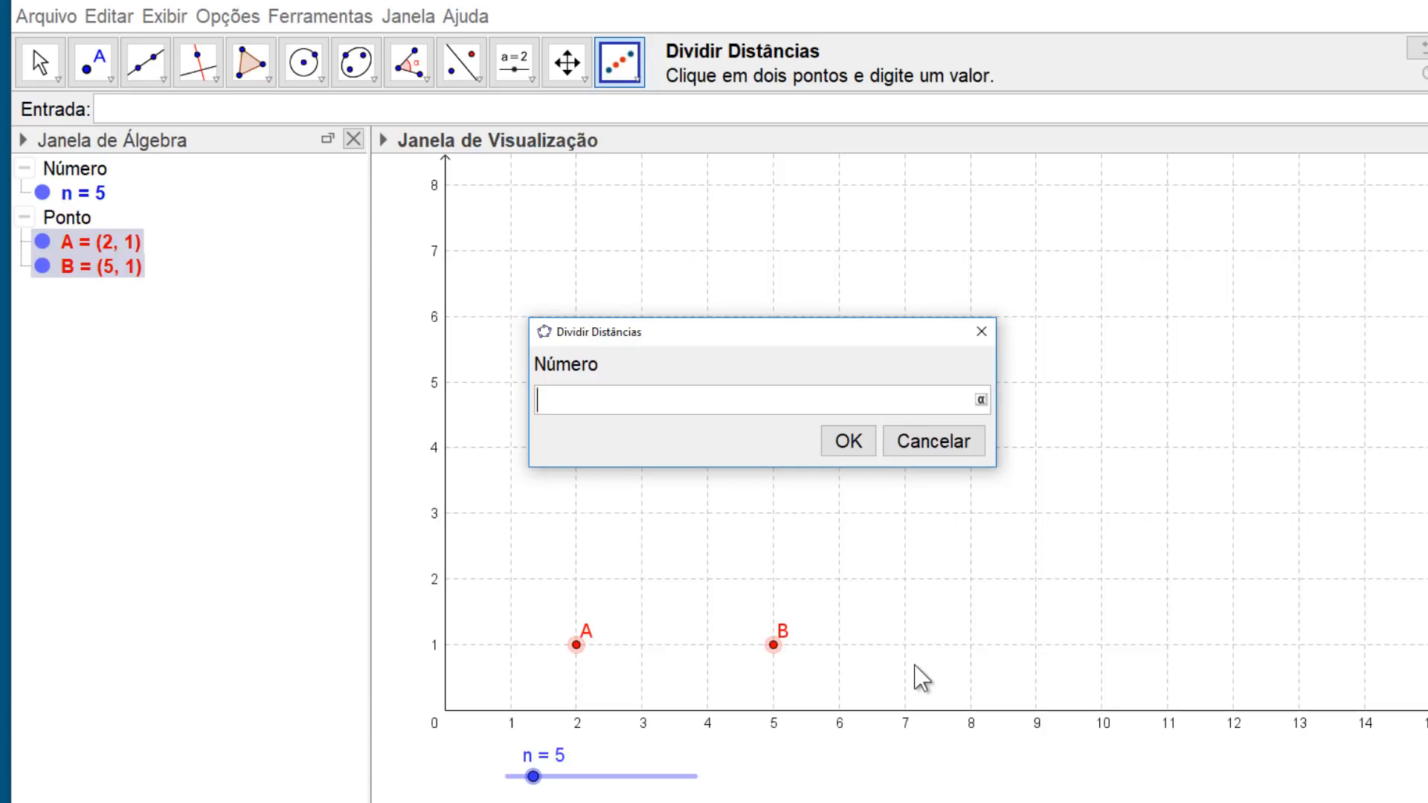
text(3)
click(849, 441)
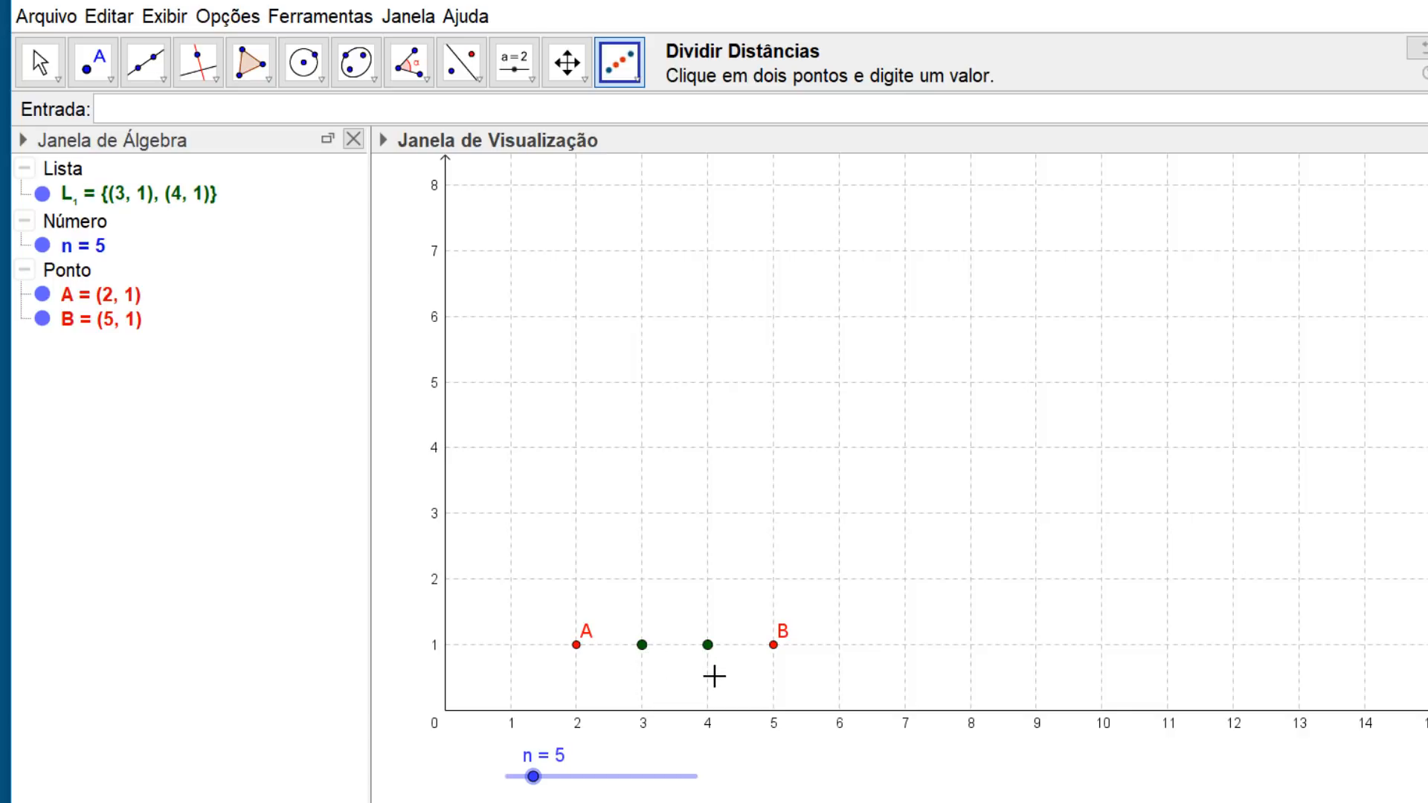
Place a new point C at (2, 5) with the Ponto tool
key(Escape)
click(92, 63)
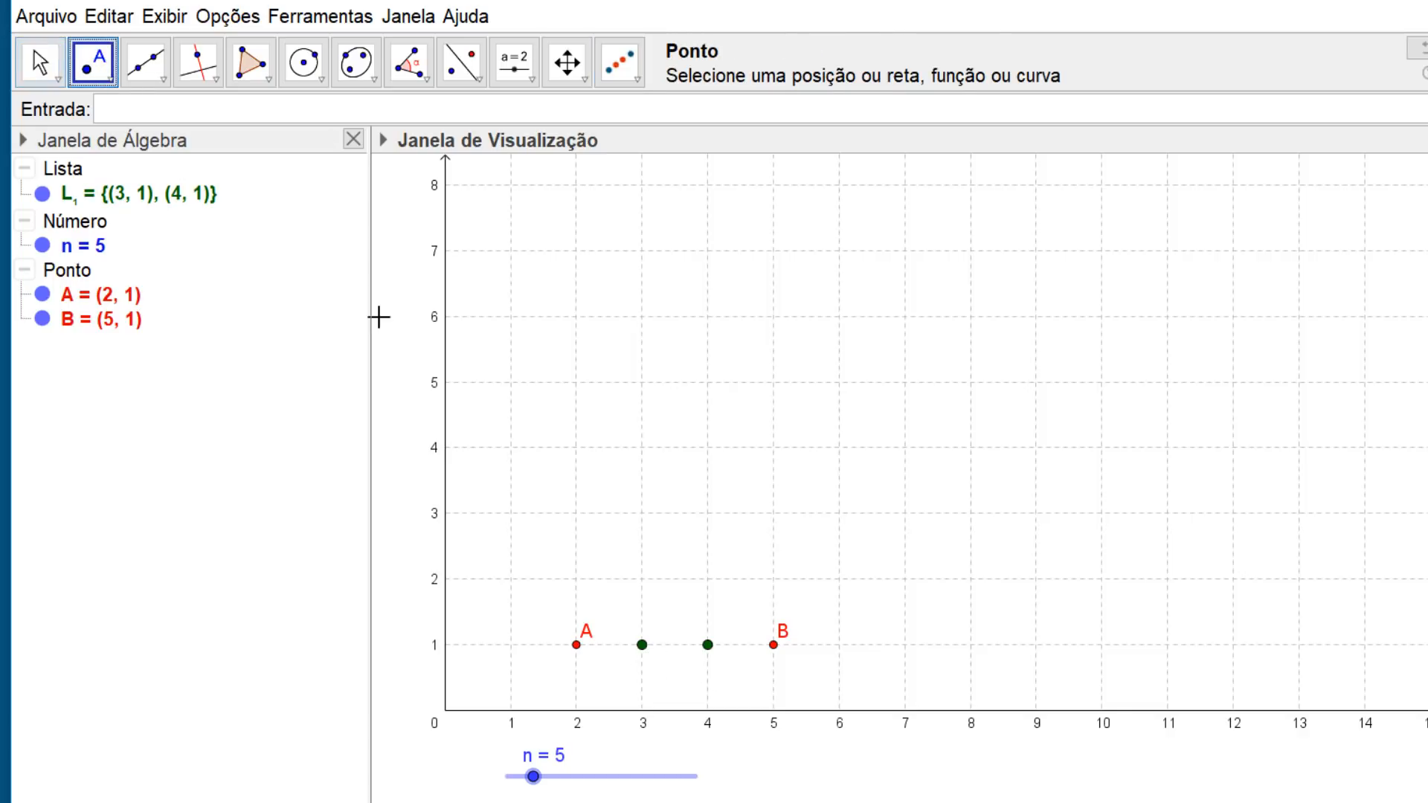
click(576, 382)
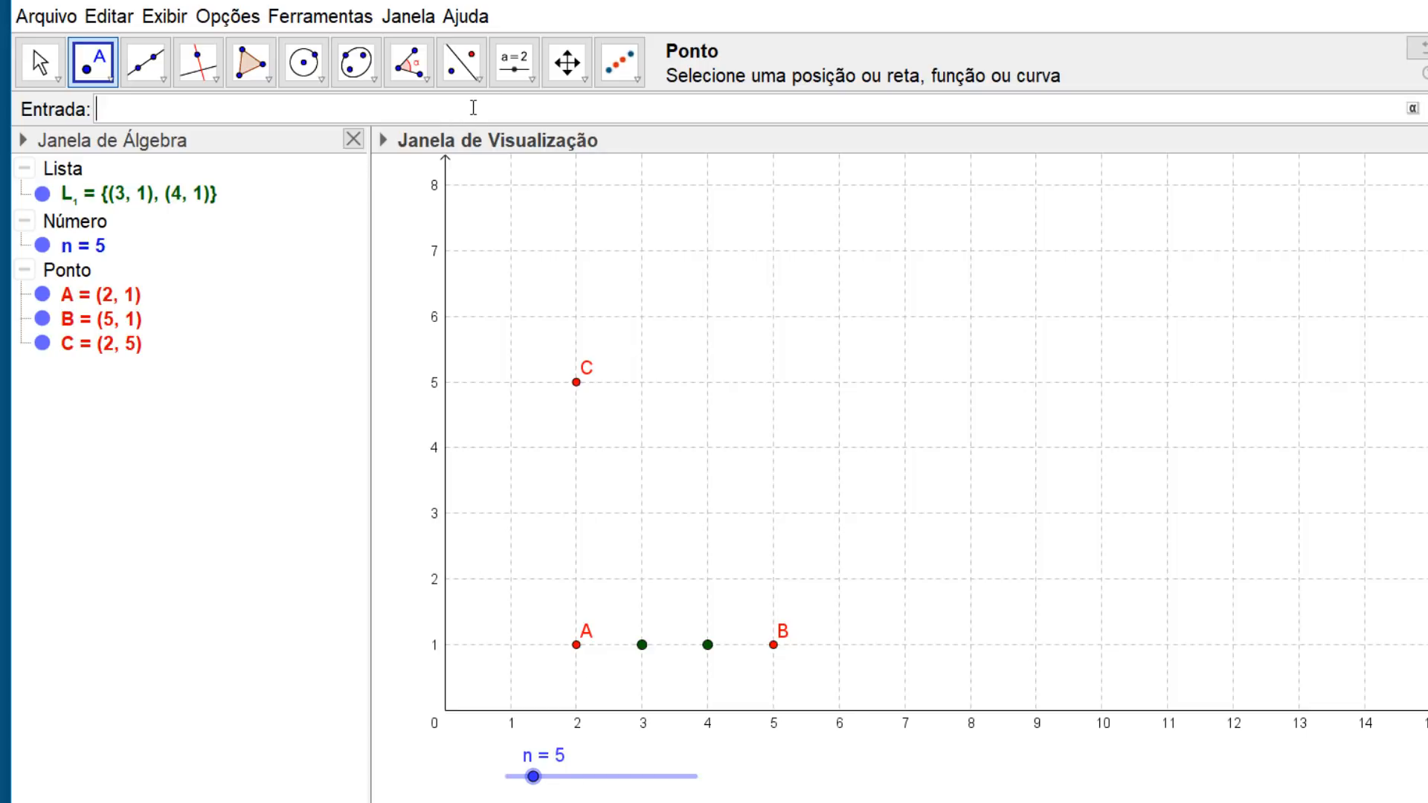
Divide the distance from the origin to C with the command DividirDistâncias((0,0),C,n) and vary slider n to test it
text(Divi)
text(dirDistâncias()
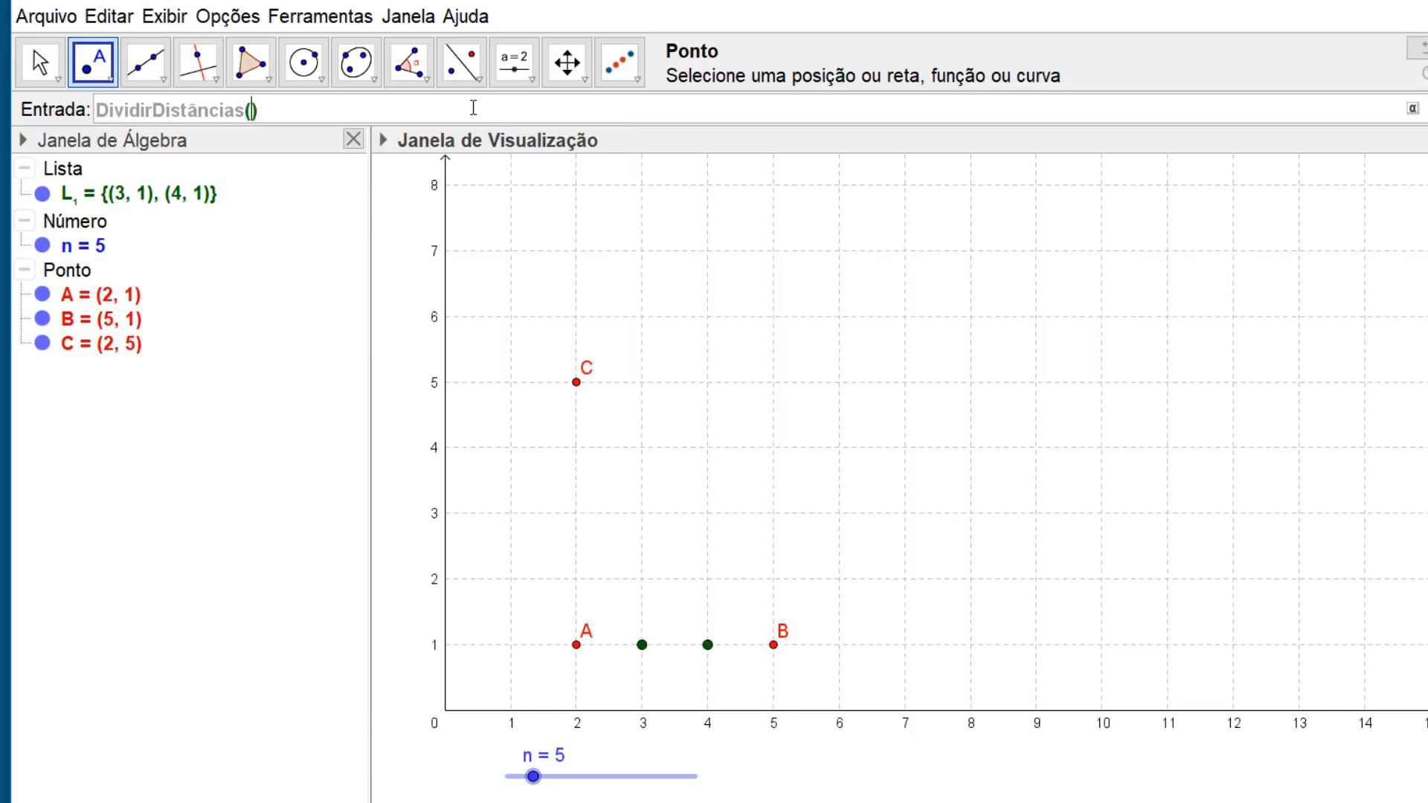
text((0,0),C,n)
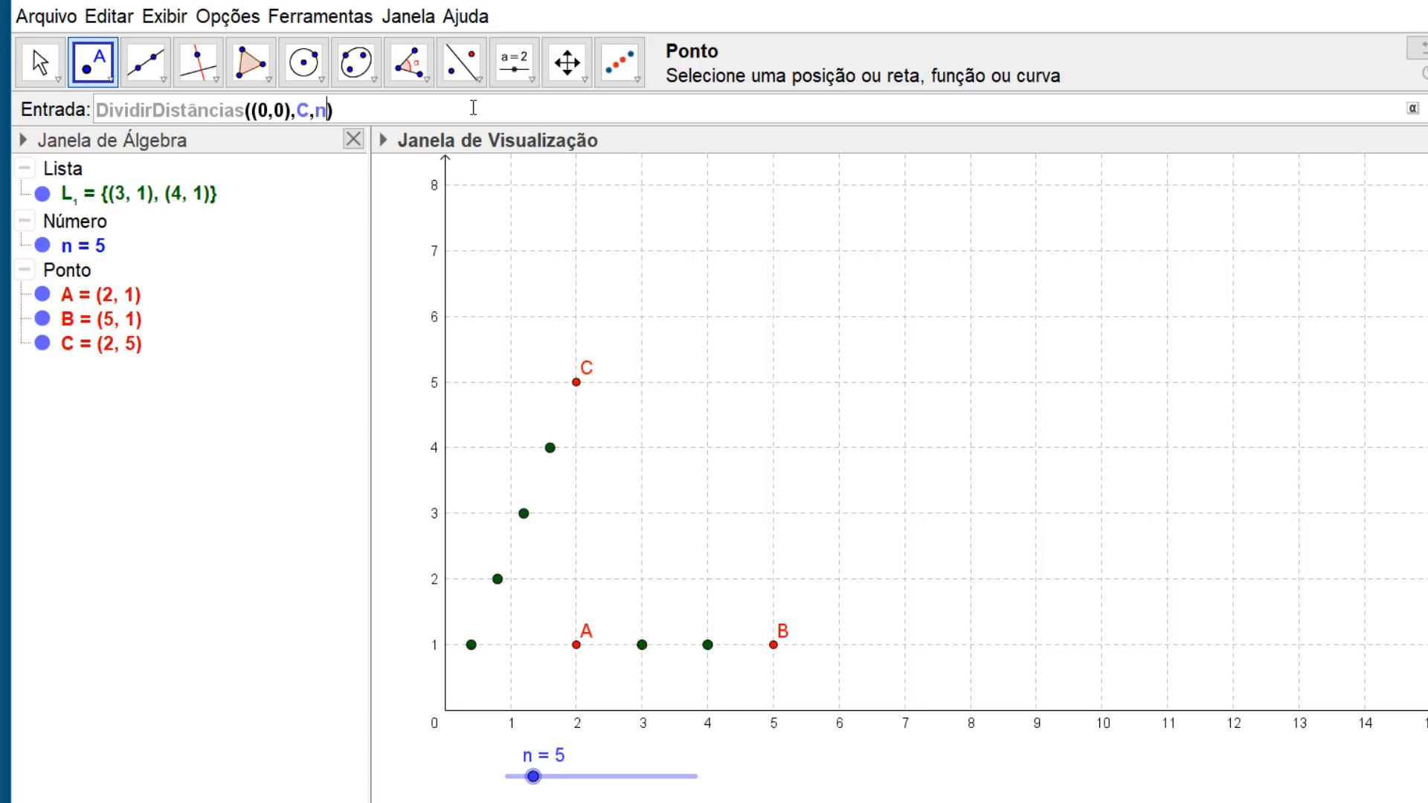
key(Return)
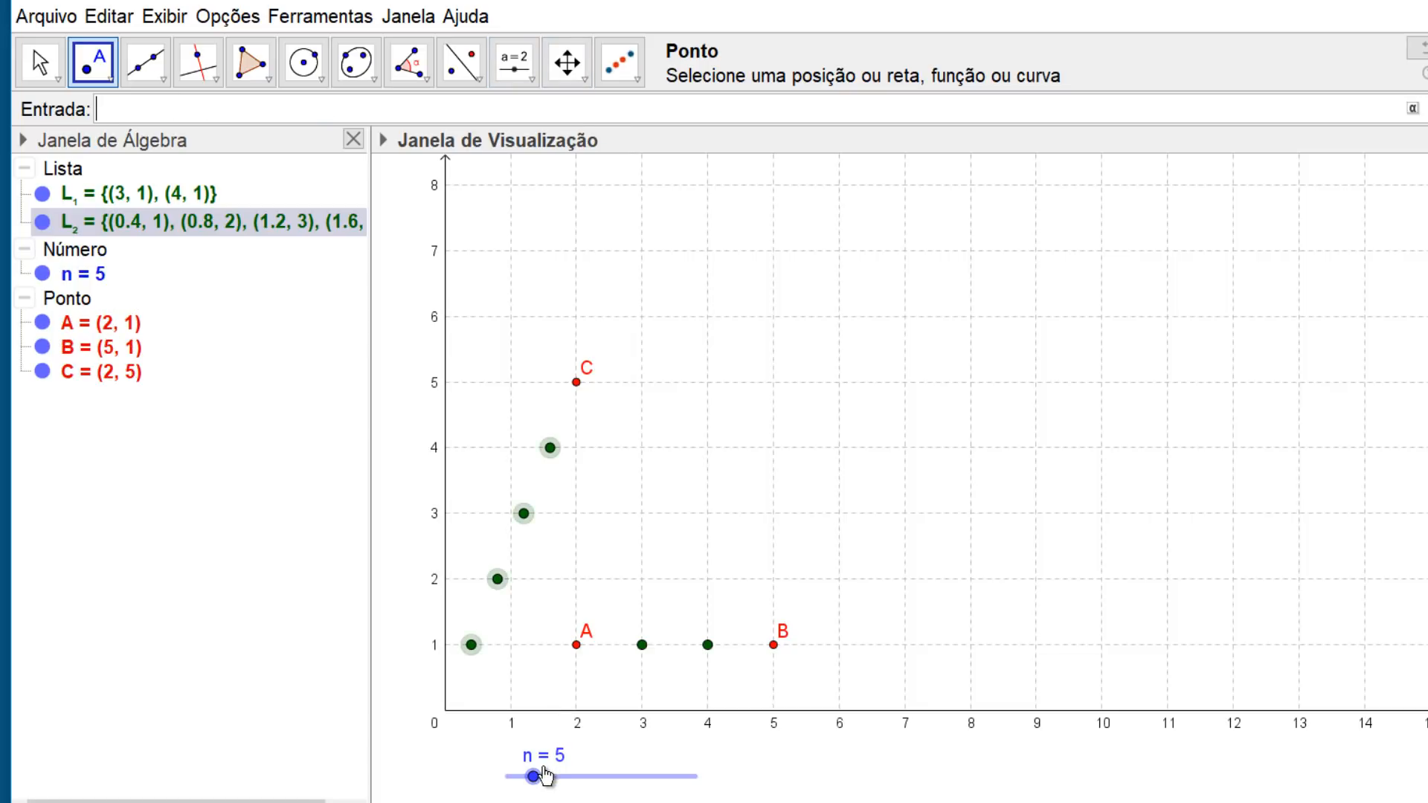
key(Escape)
drag(535, 778, 574, 797)
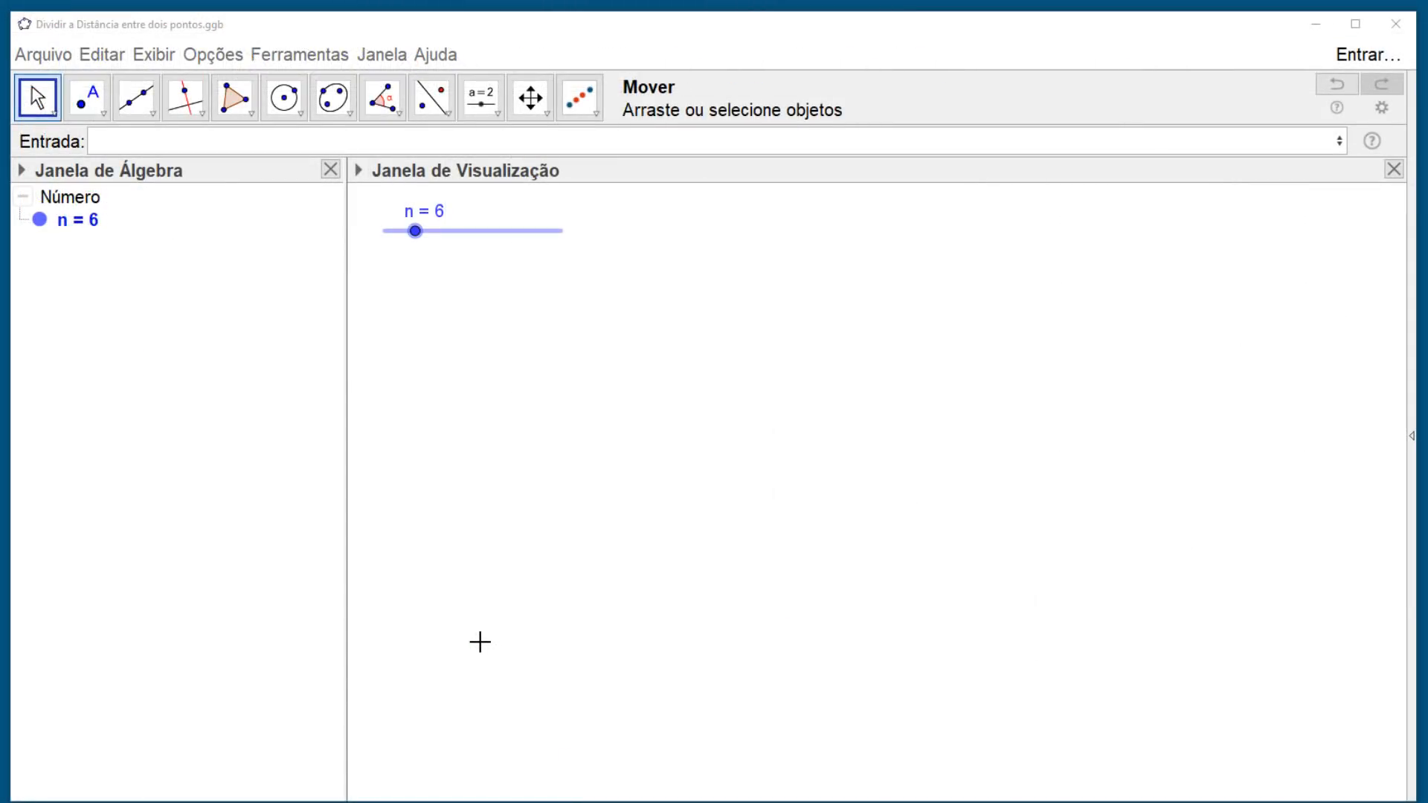
Check the available custom tools and place points A and B at about (1.19, 3.77) and (8.93, 4.6)
click(595, 112)
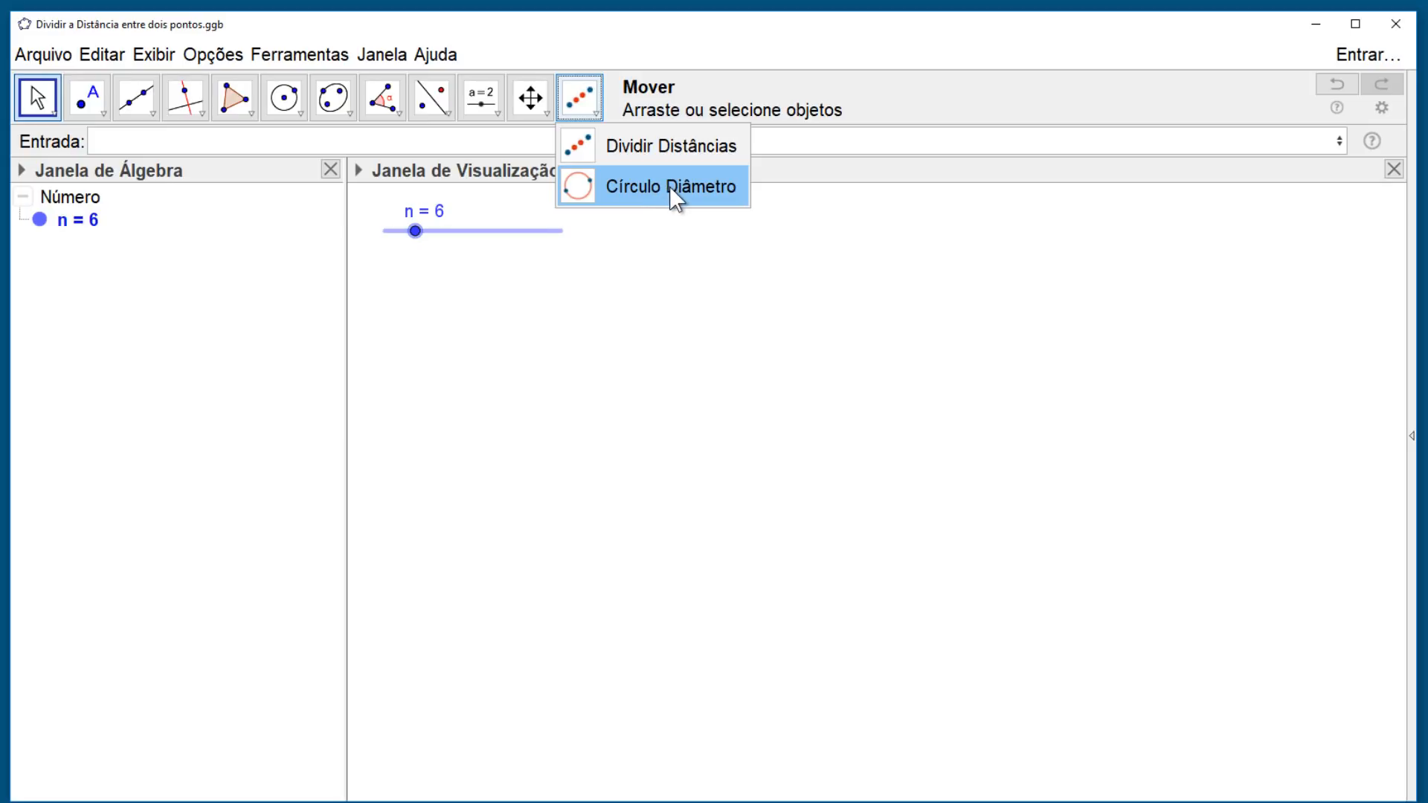
click(83, 97)
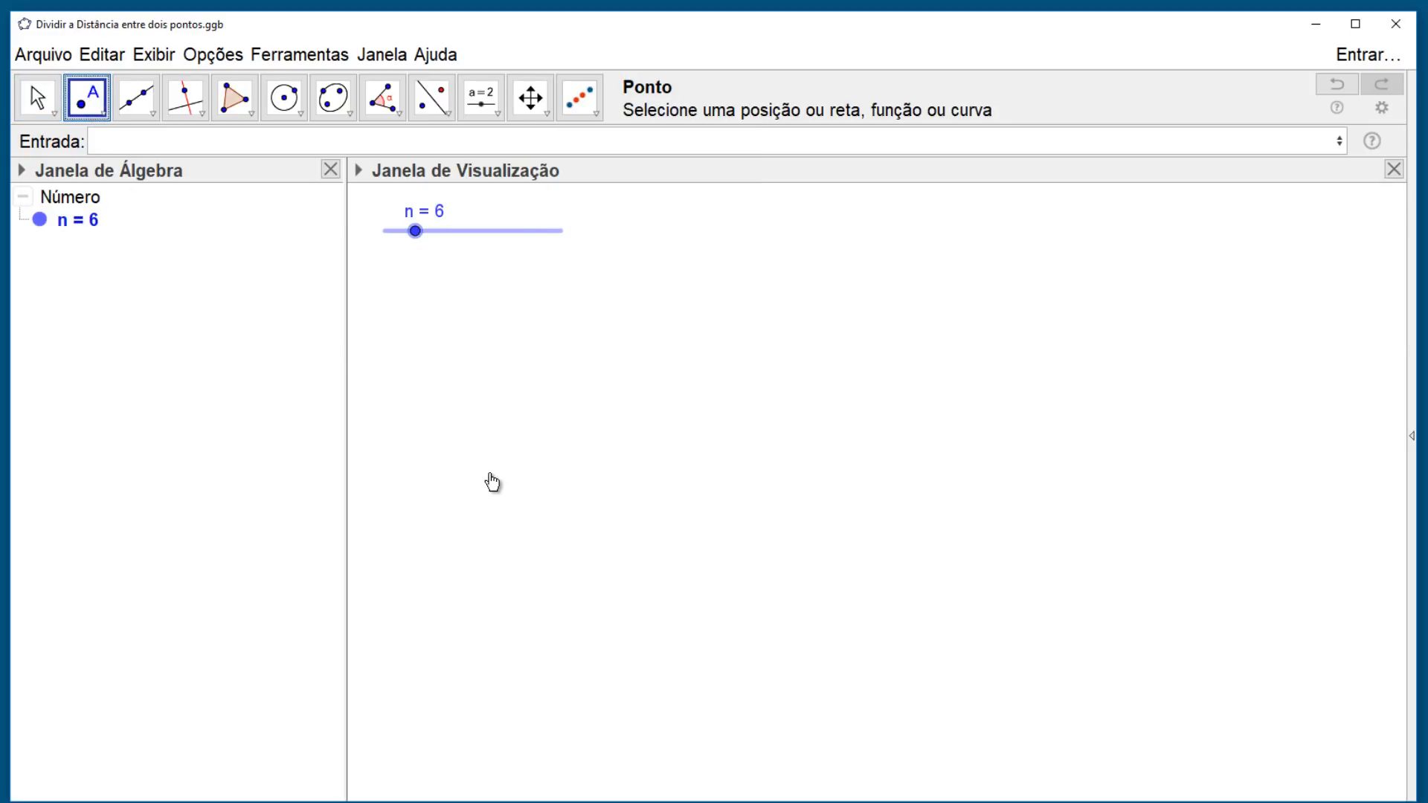
click(489, 473)
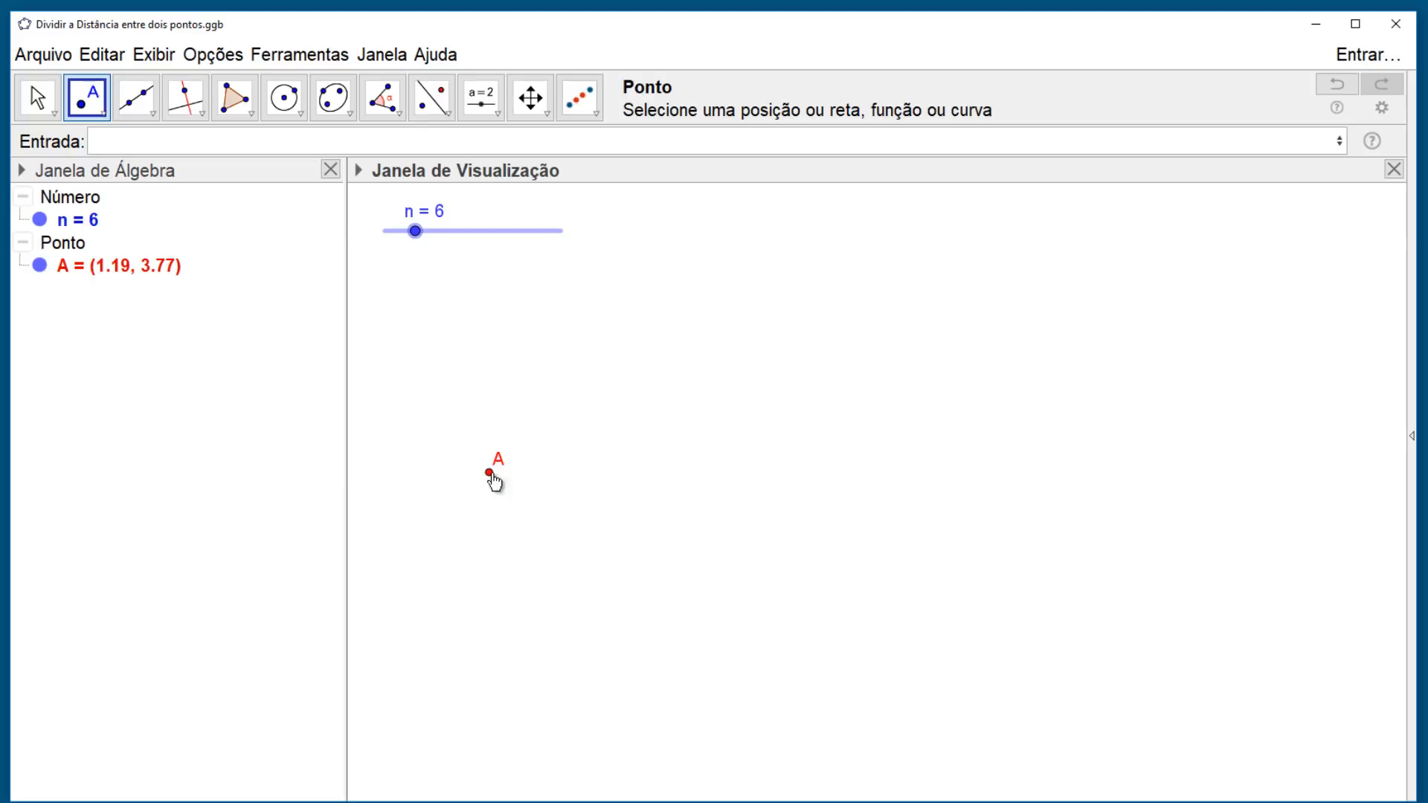
click(965, 422)
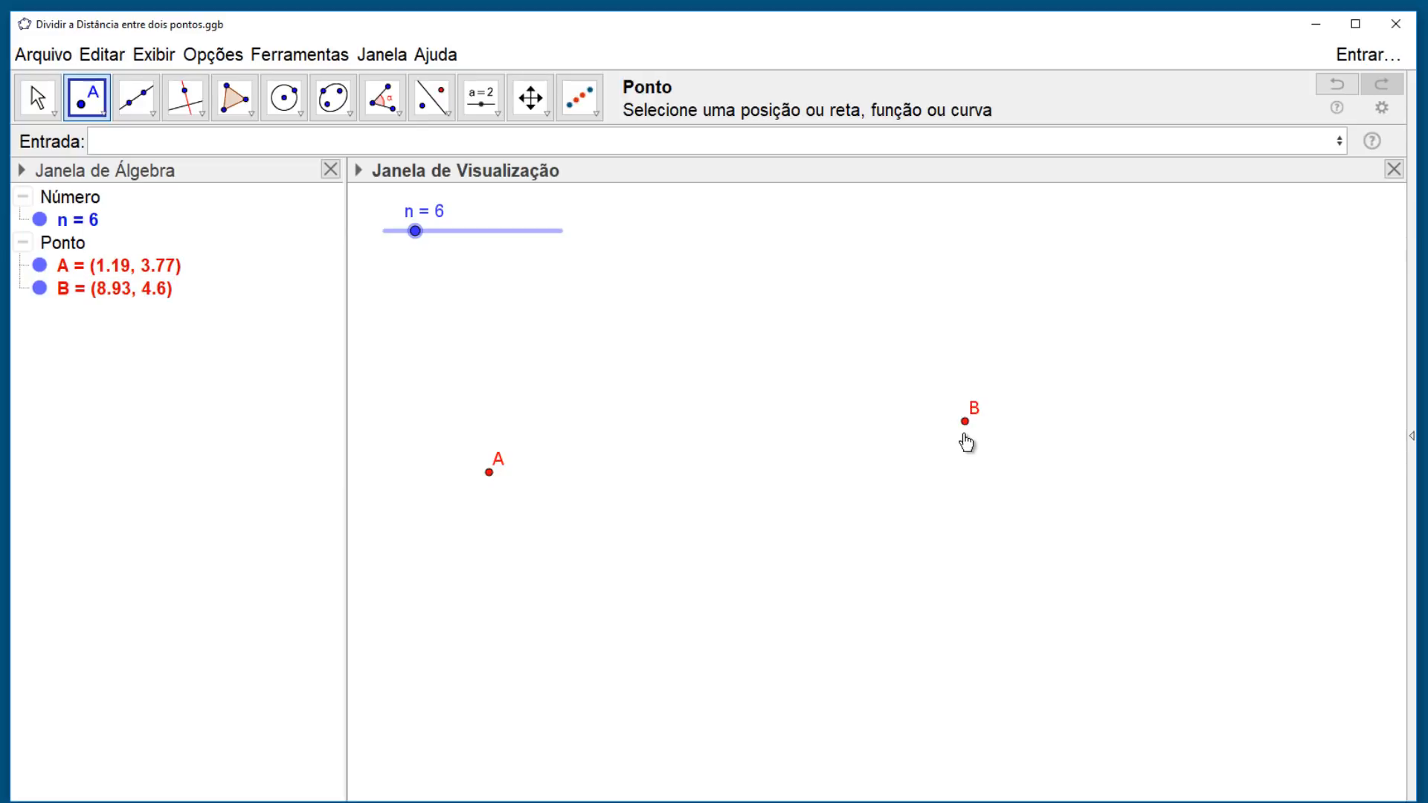
Divide the distance between points A and B with the Dividir Distâncias tool, using n as the number
click(595, 116)
click(608, 146)
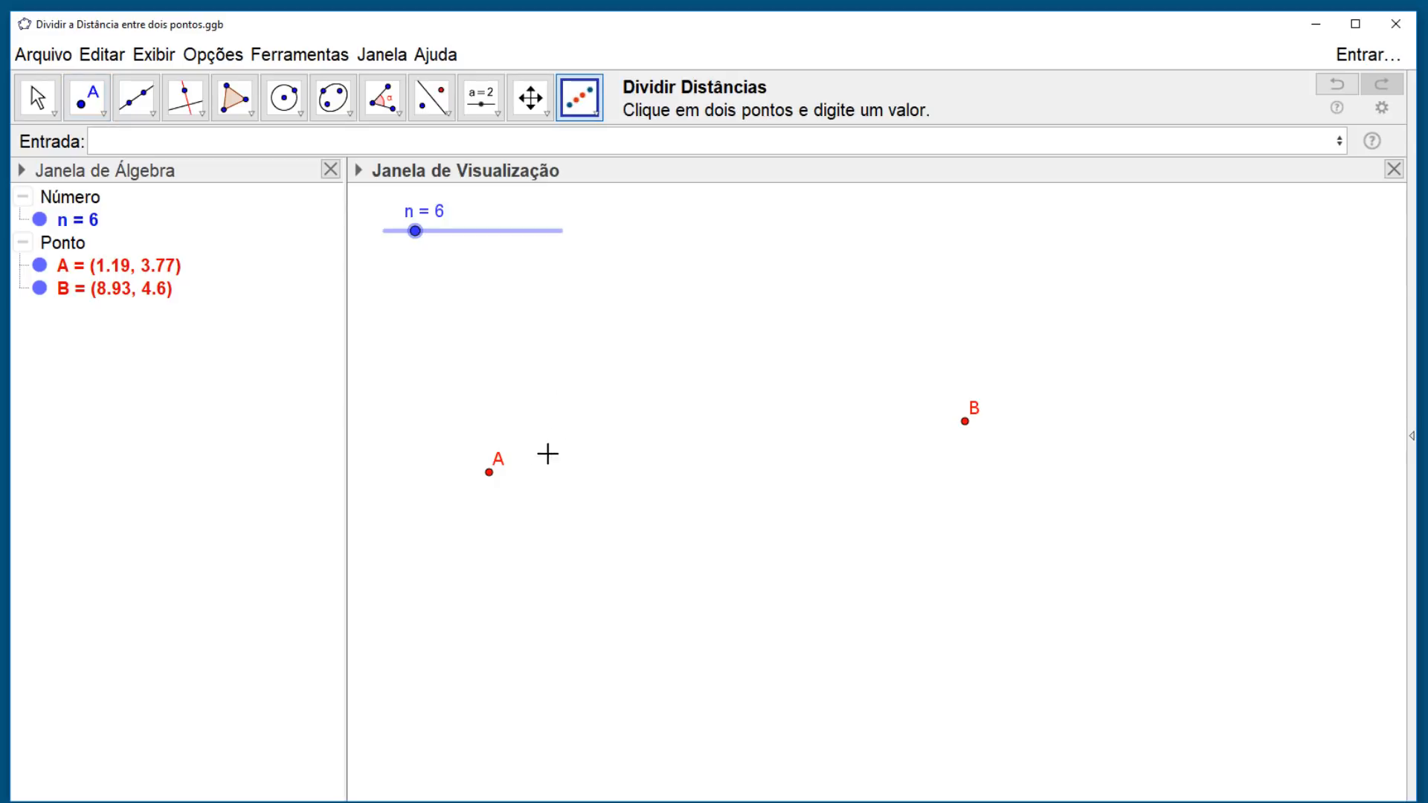
click(489, 473)
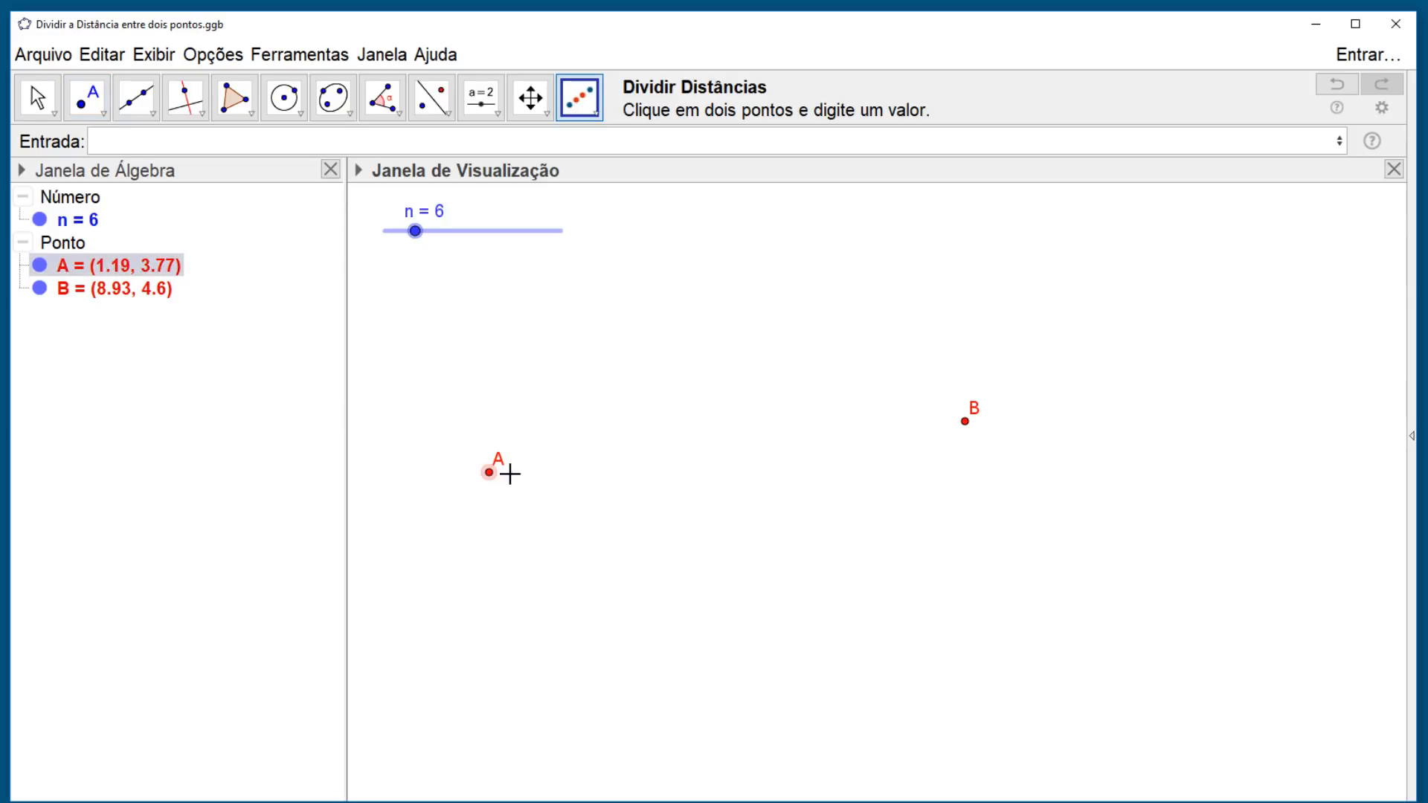
click(965, 423)
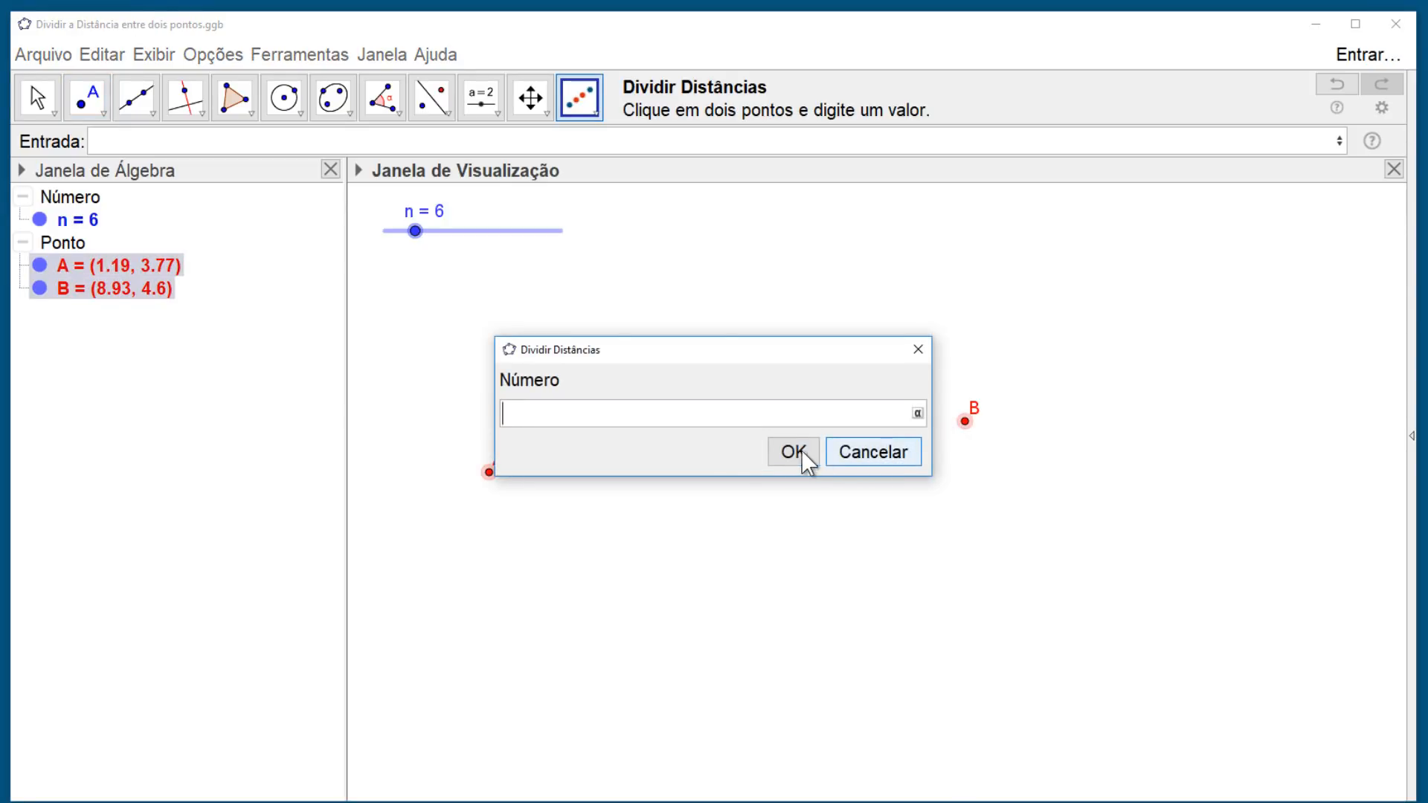
text(n)
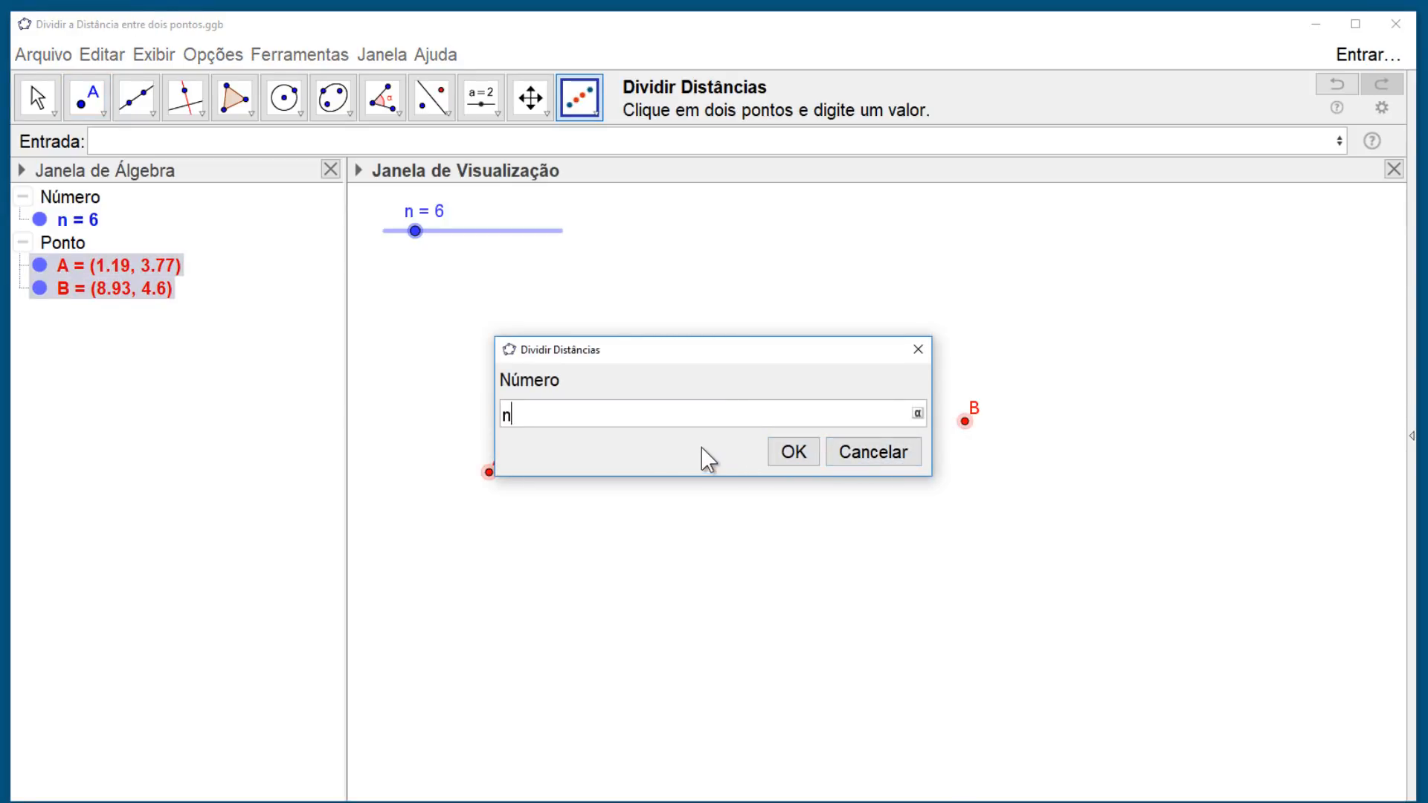
click(792, 451)
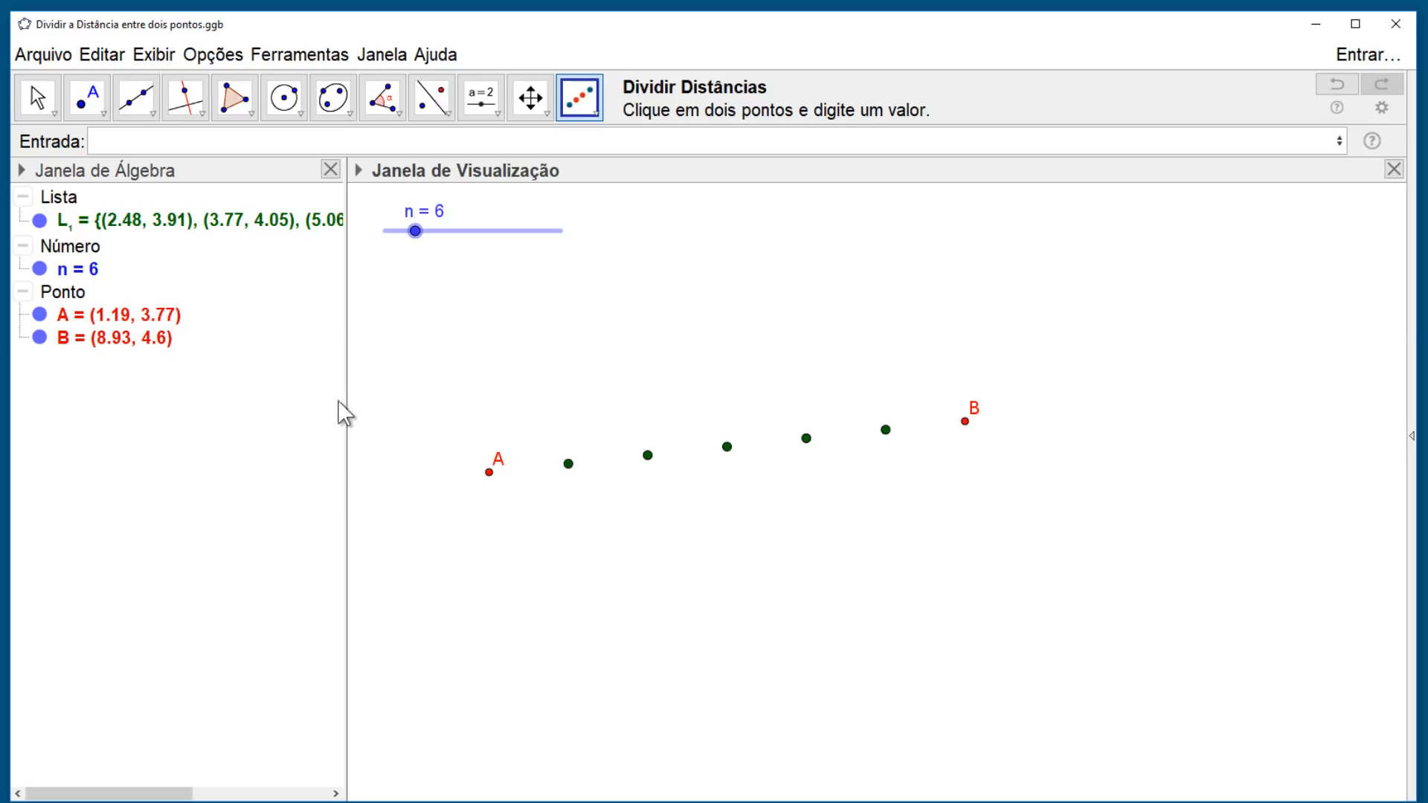
key(Escape)
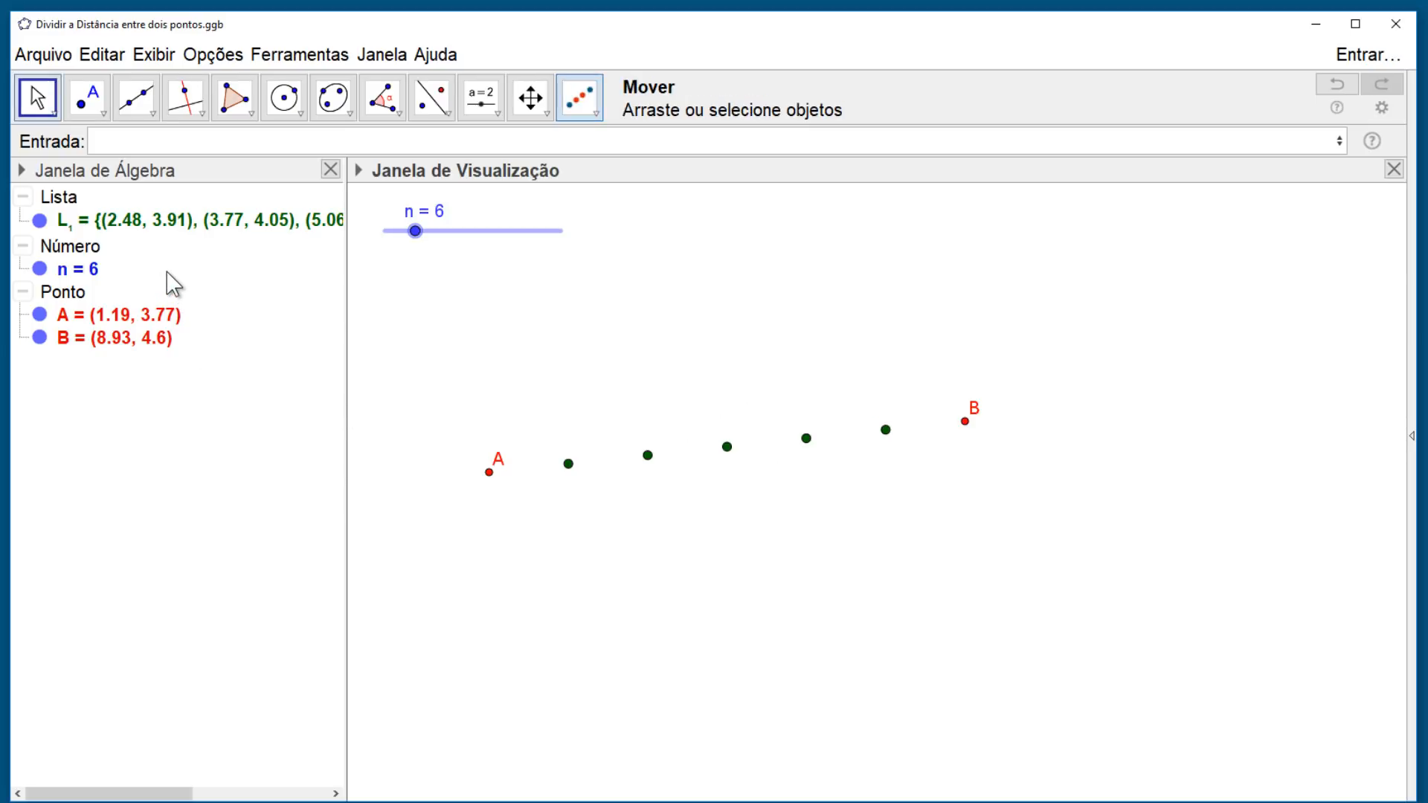
Rename the list of division points between A and B as L
right_click(193, 220)
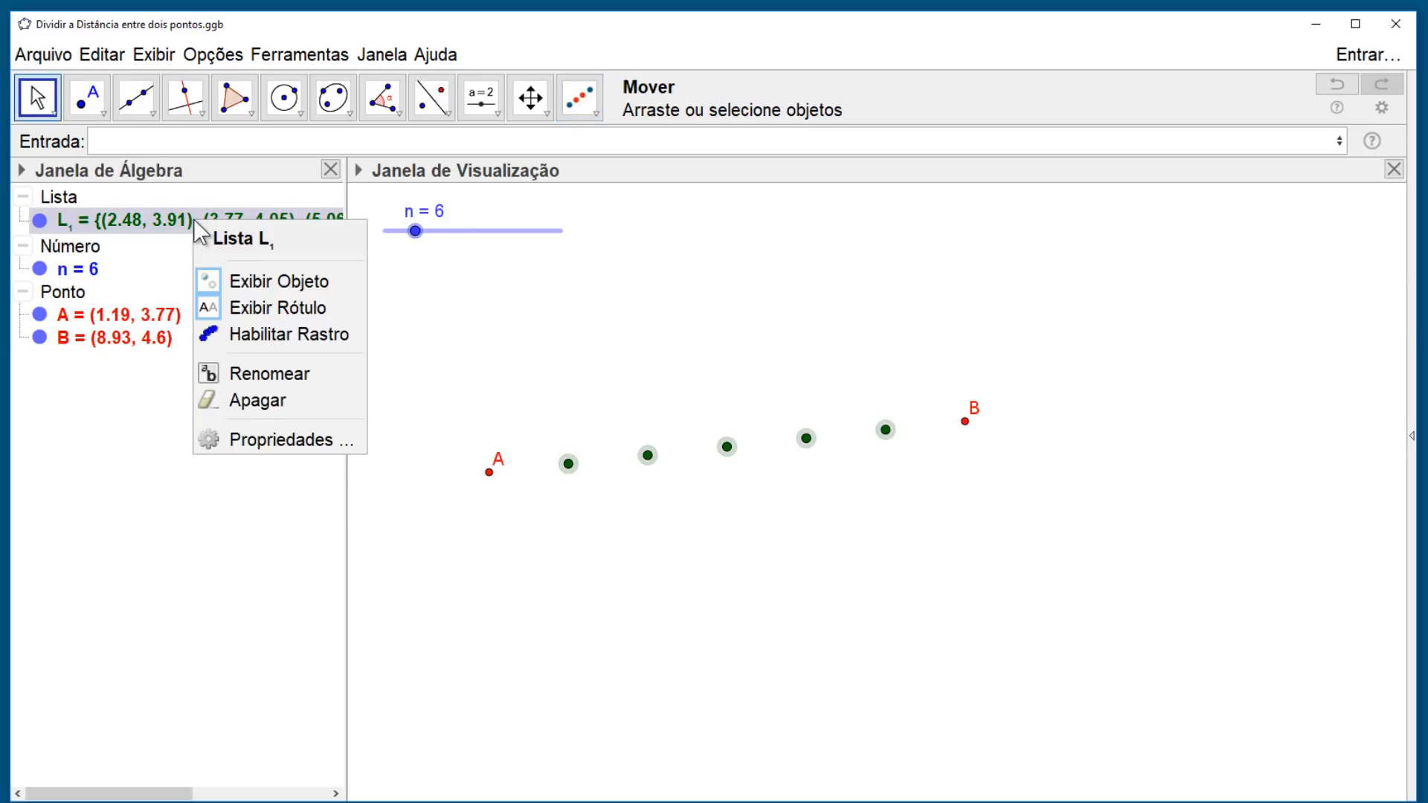
click(260, 372)
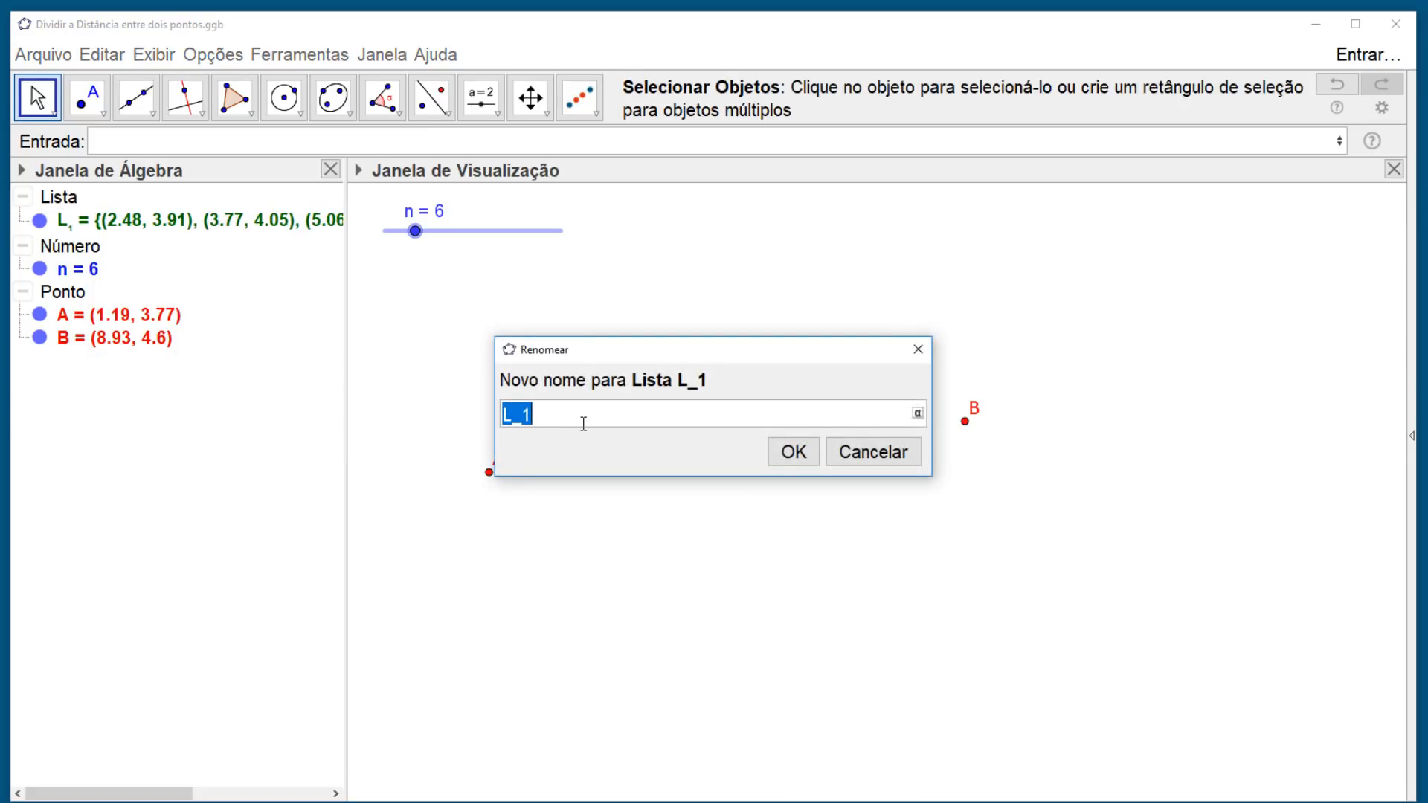
text(L)
click(793, 452)
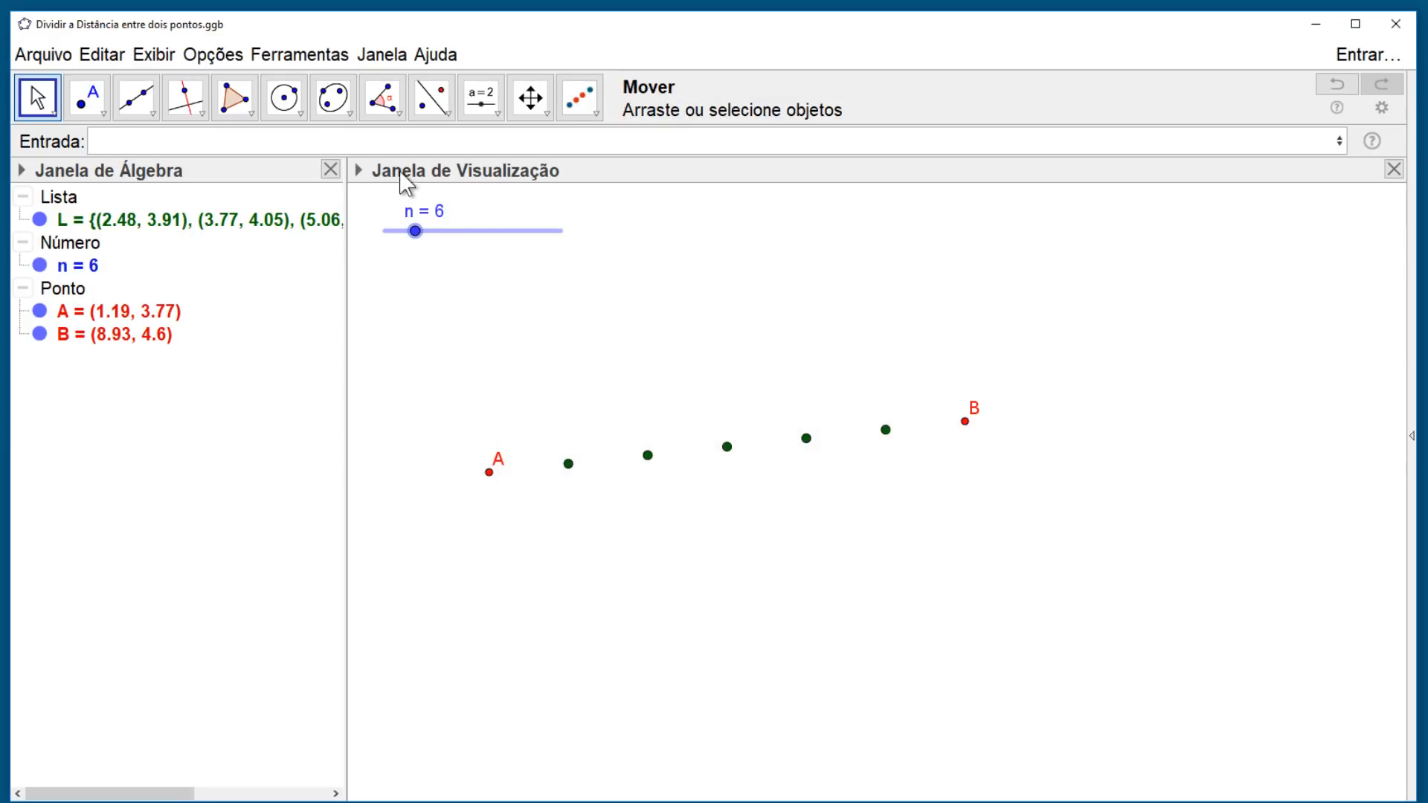
Begin a four-argument Sequência command with CírculoDiâmetro(L(i),L(i+1)) as its expression
click(417, 141)
text(Seq)
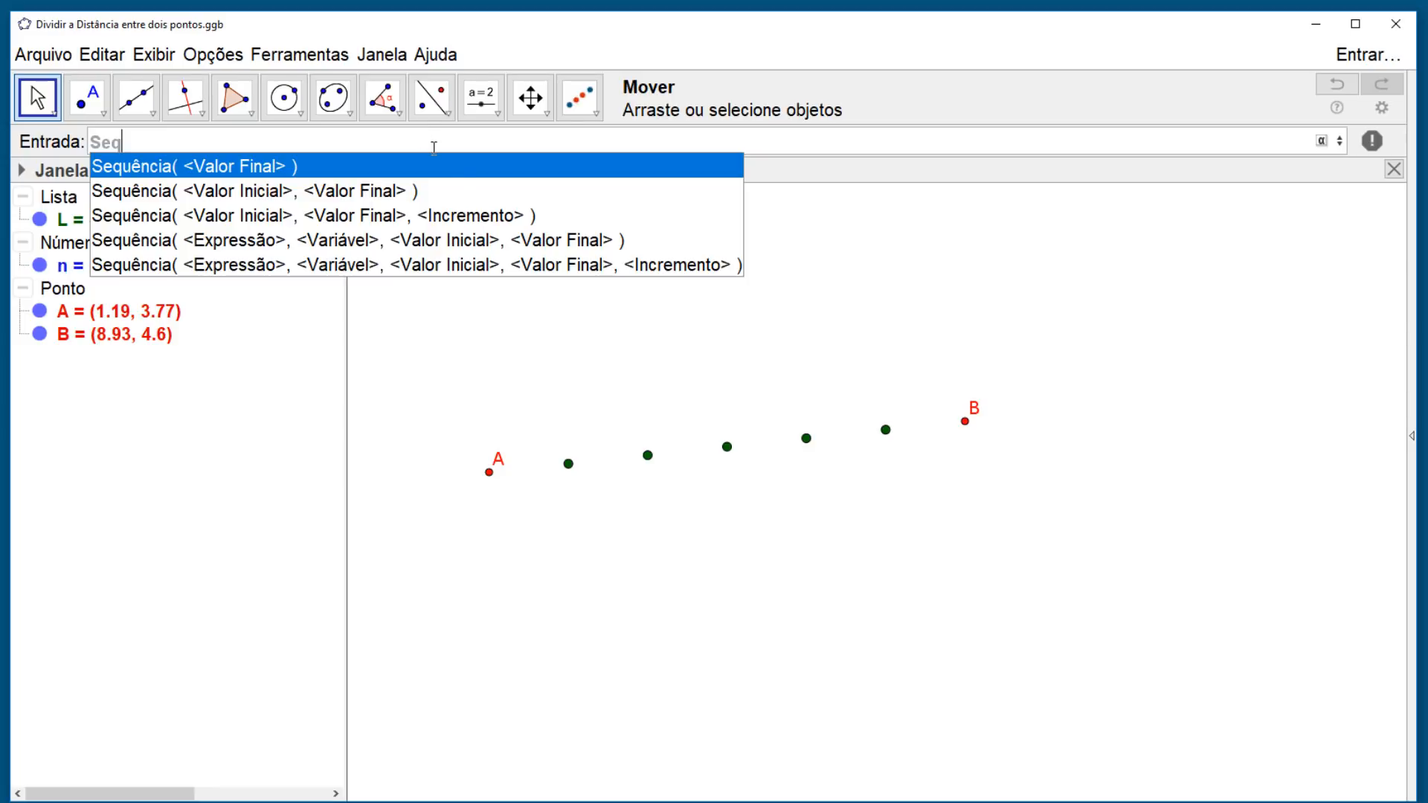
click(464, 241)
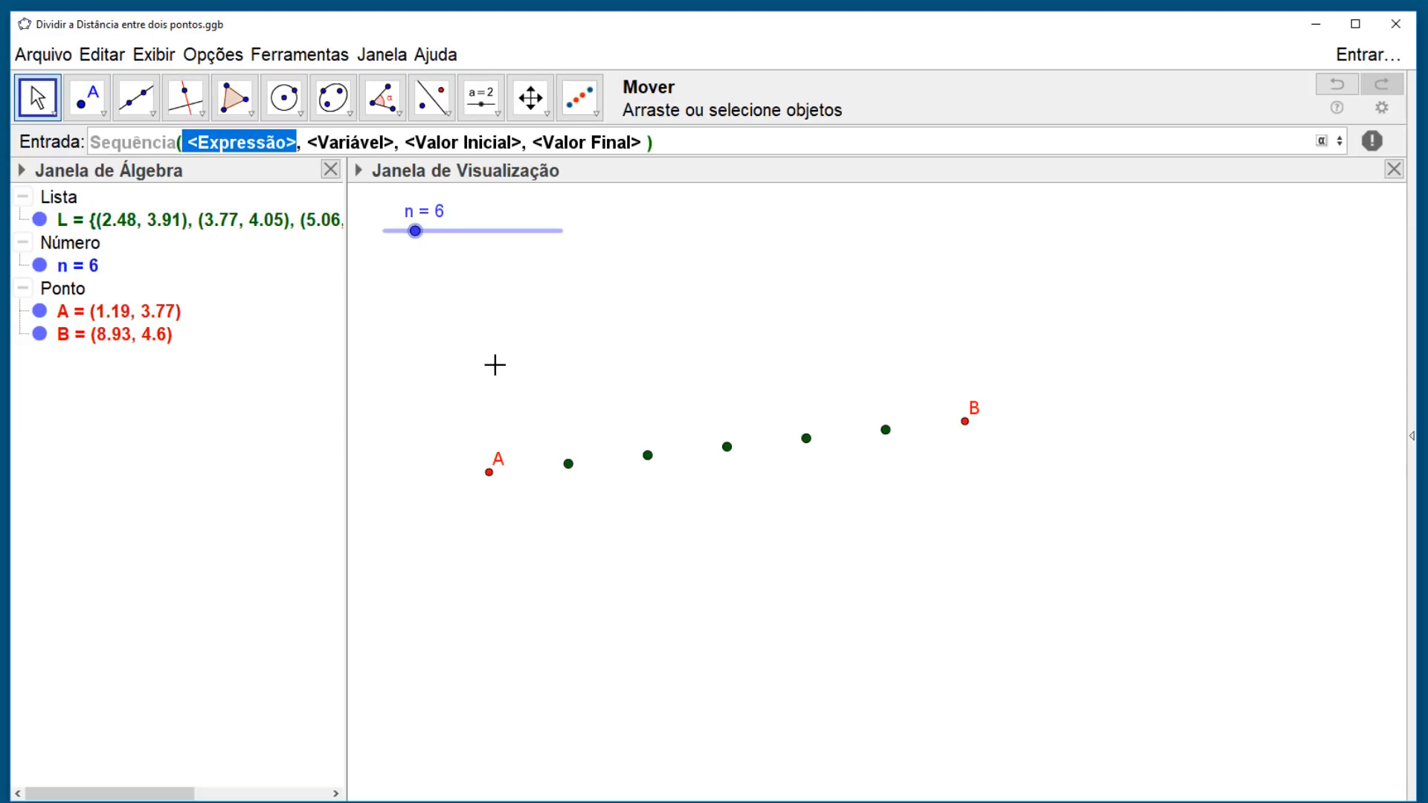
text(CírculoDiâmetro())
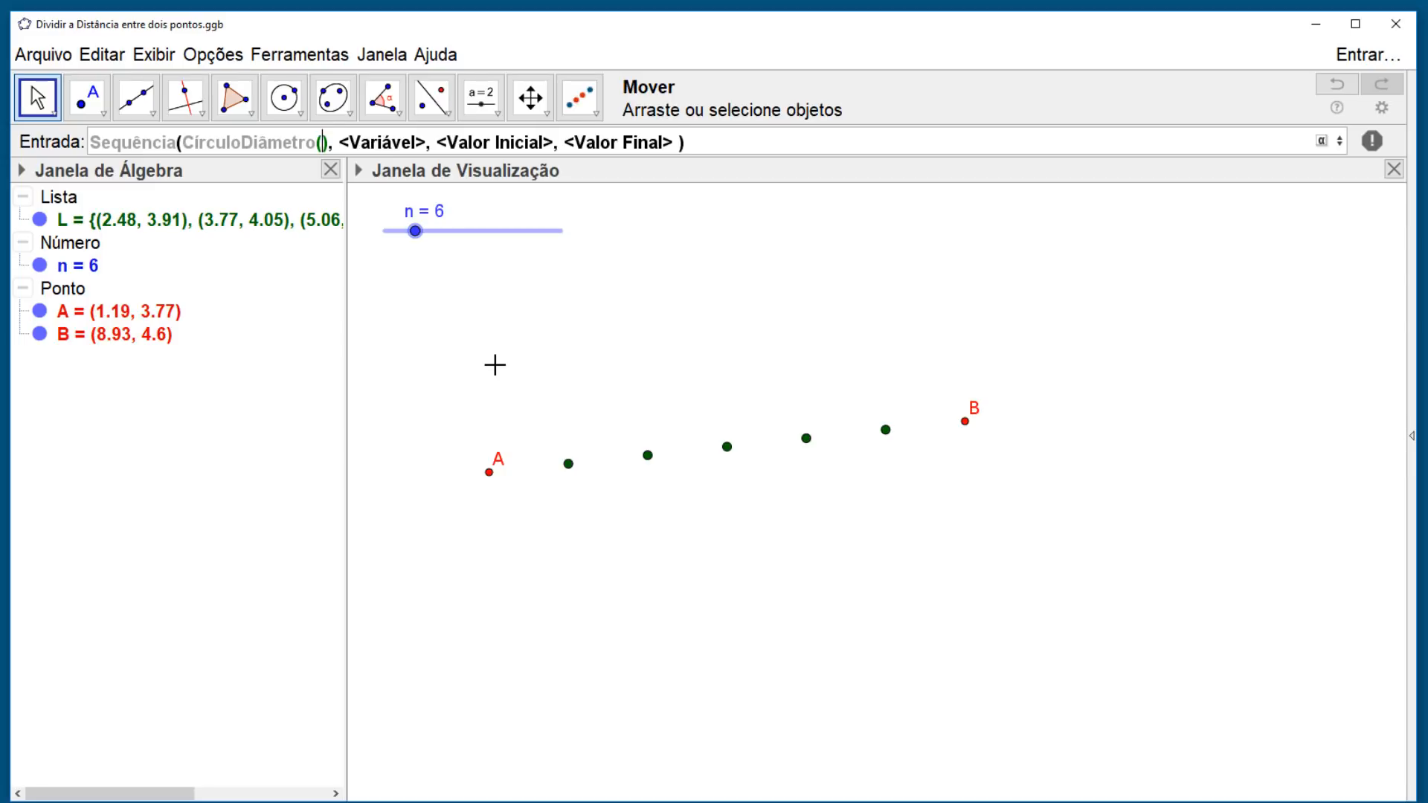
text(L()
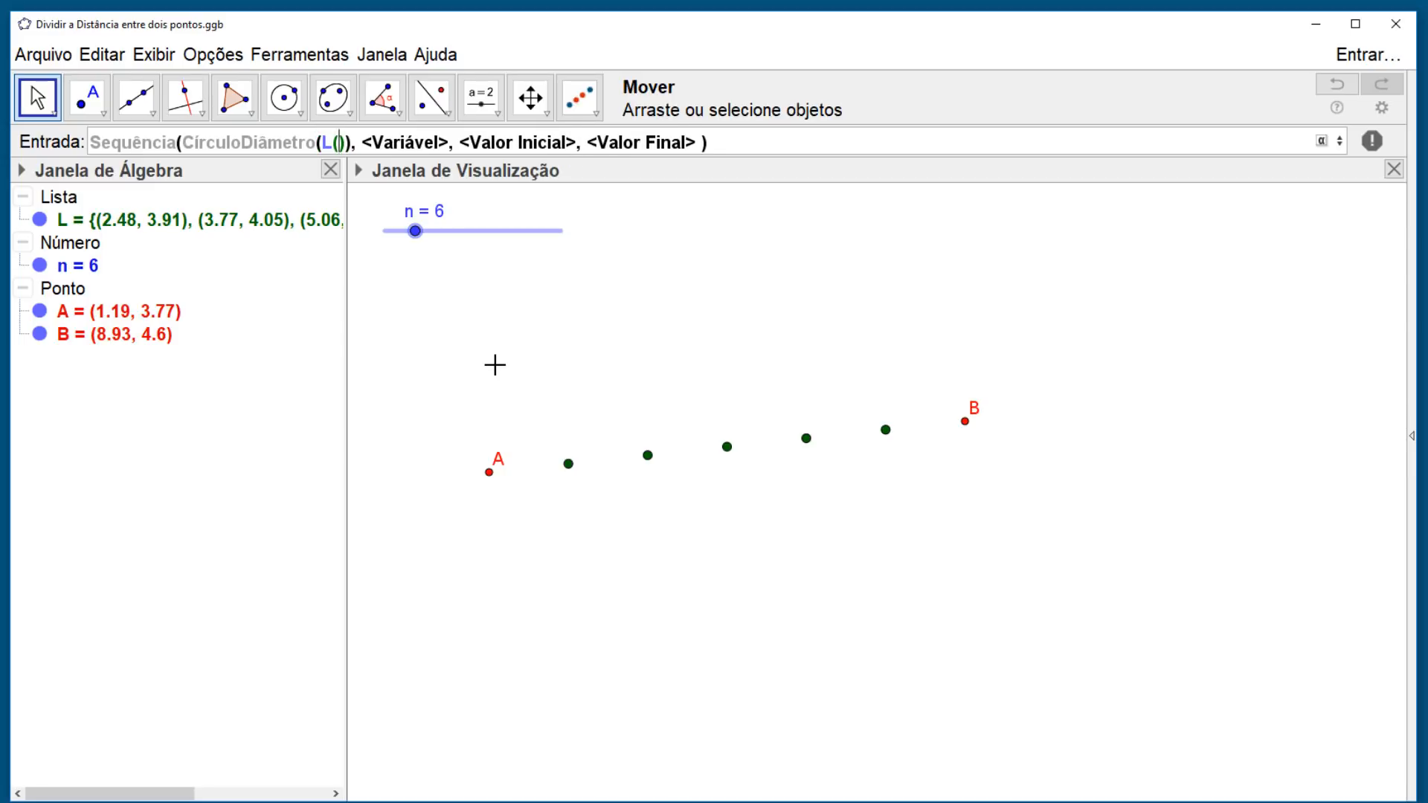
text(i))
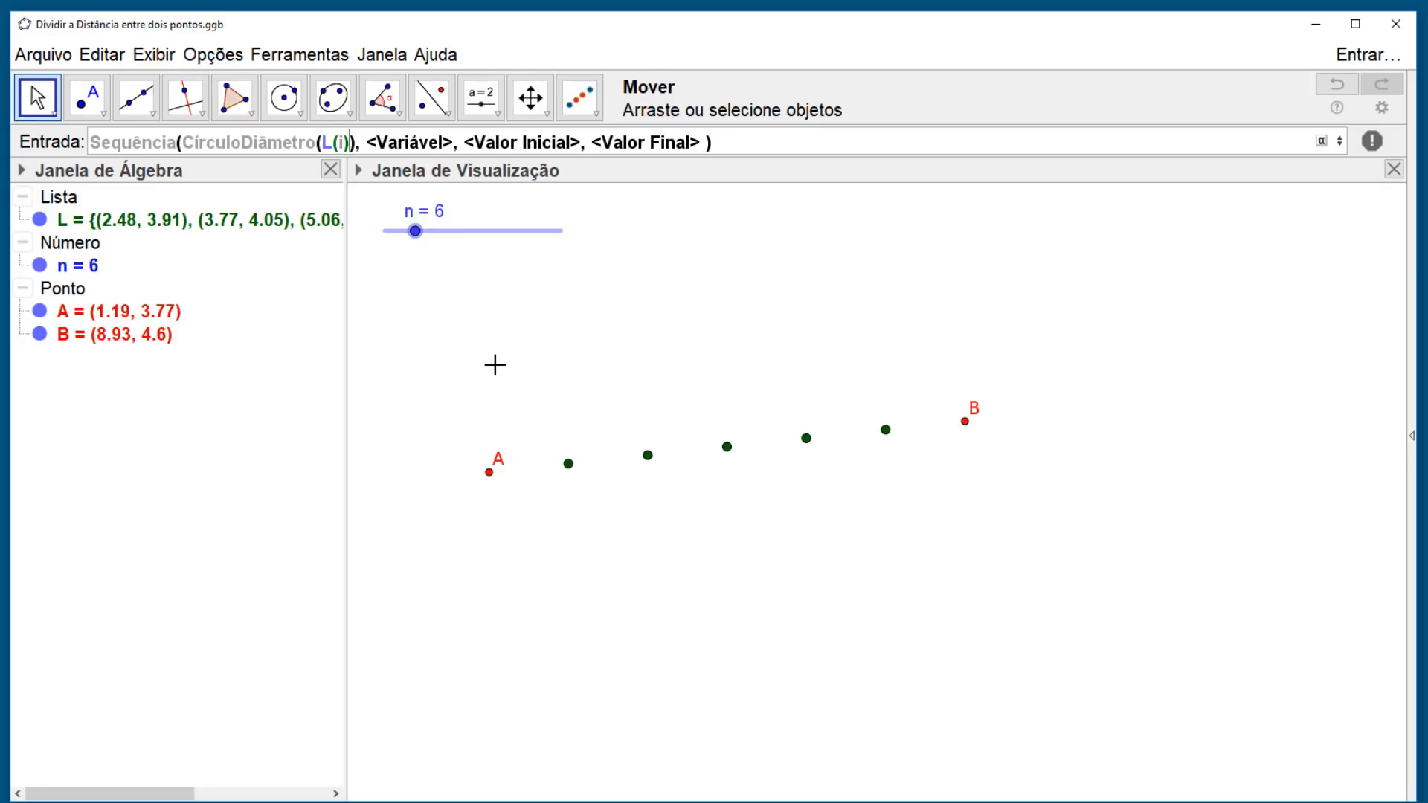
text(,L()
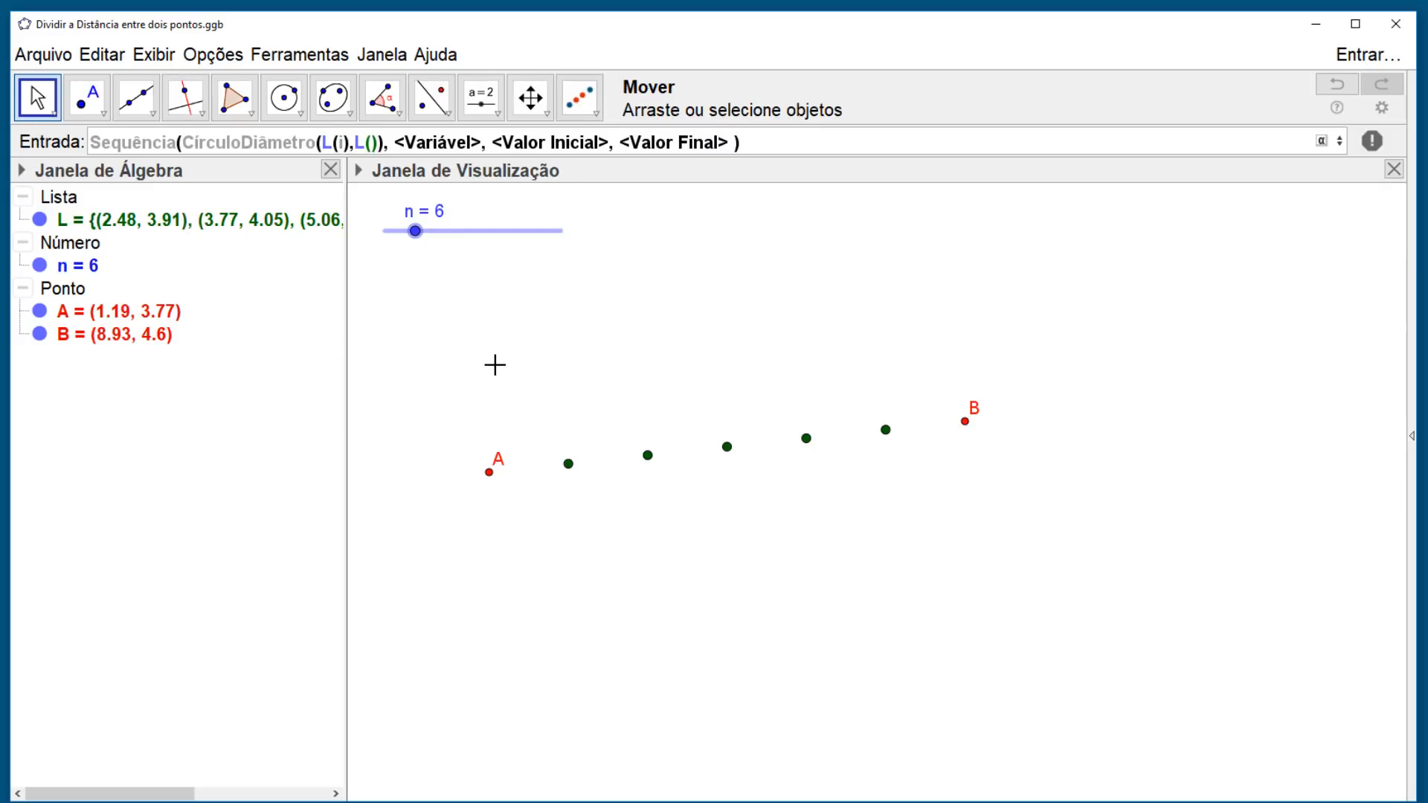
text(i+1)
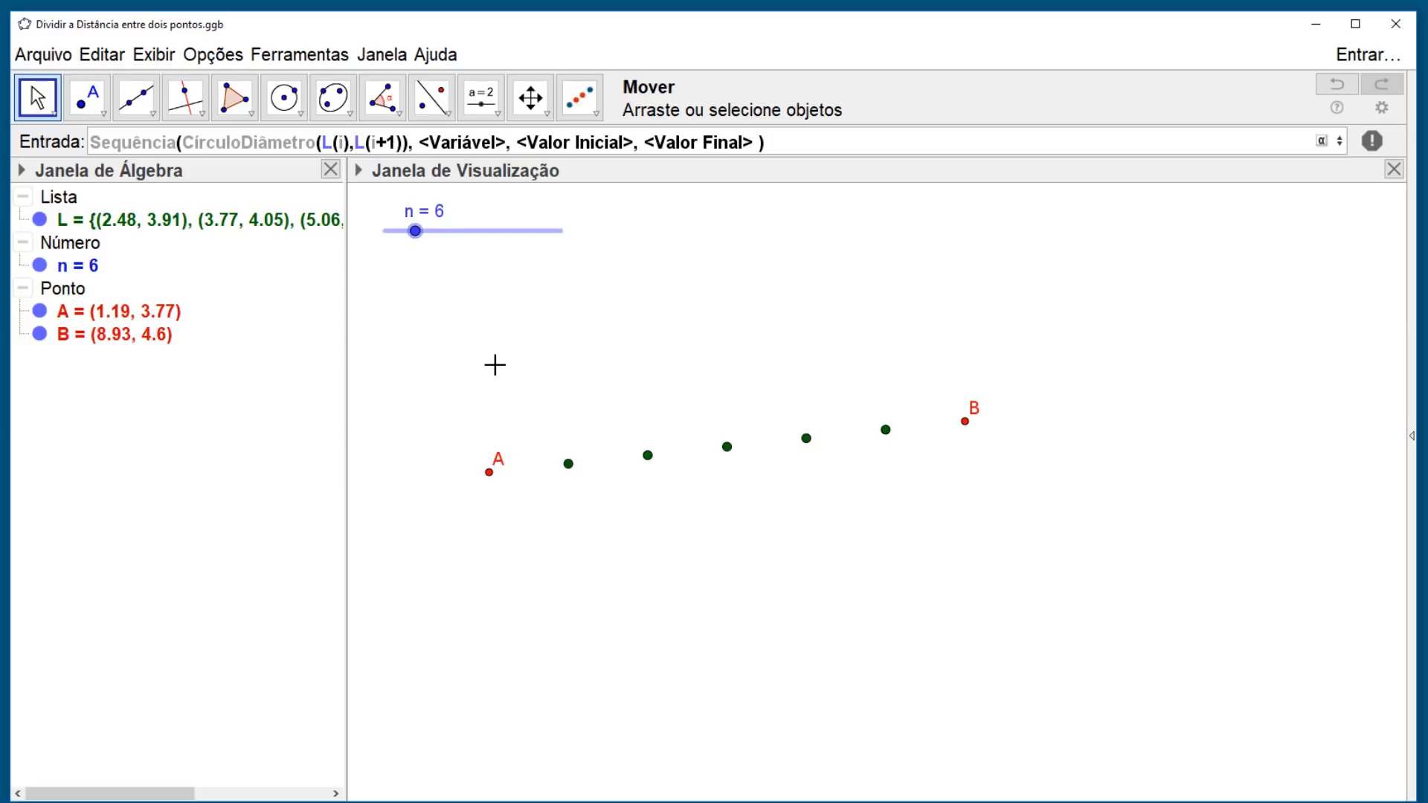
Complete the circle sequence with variable i running from 1 to n-1 and create it
key(Right)
key(Tab)
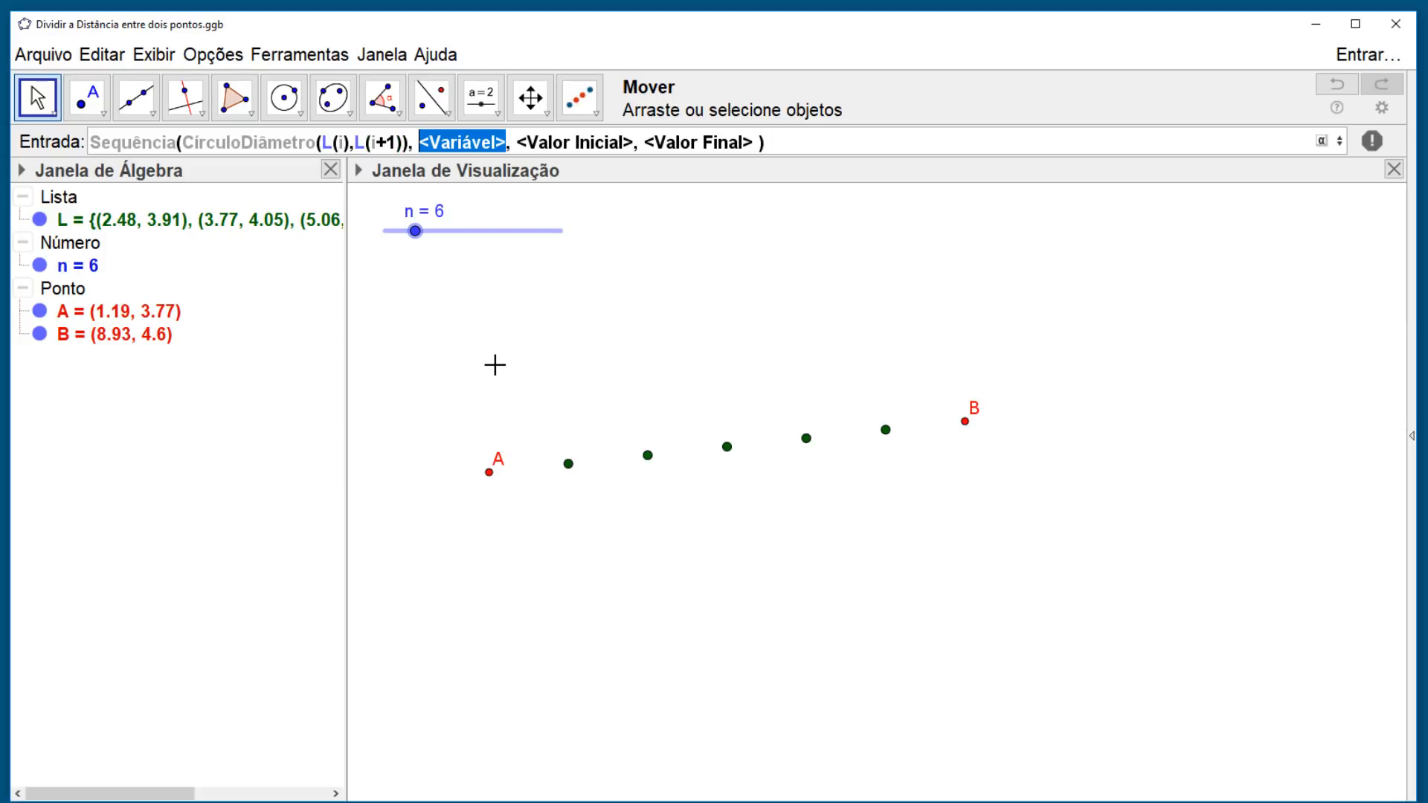
text(i)
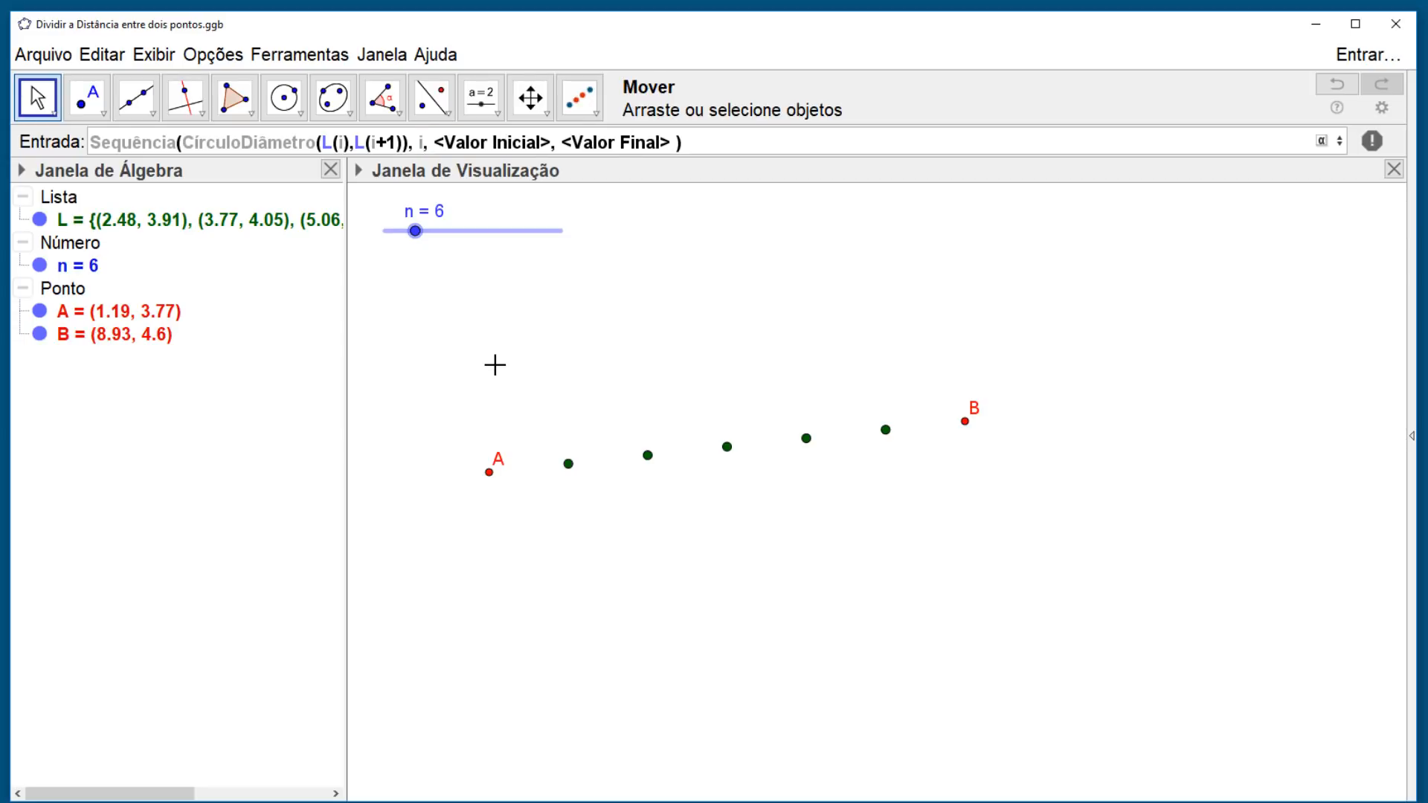
key(Tab)
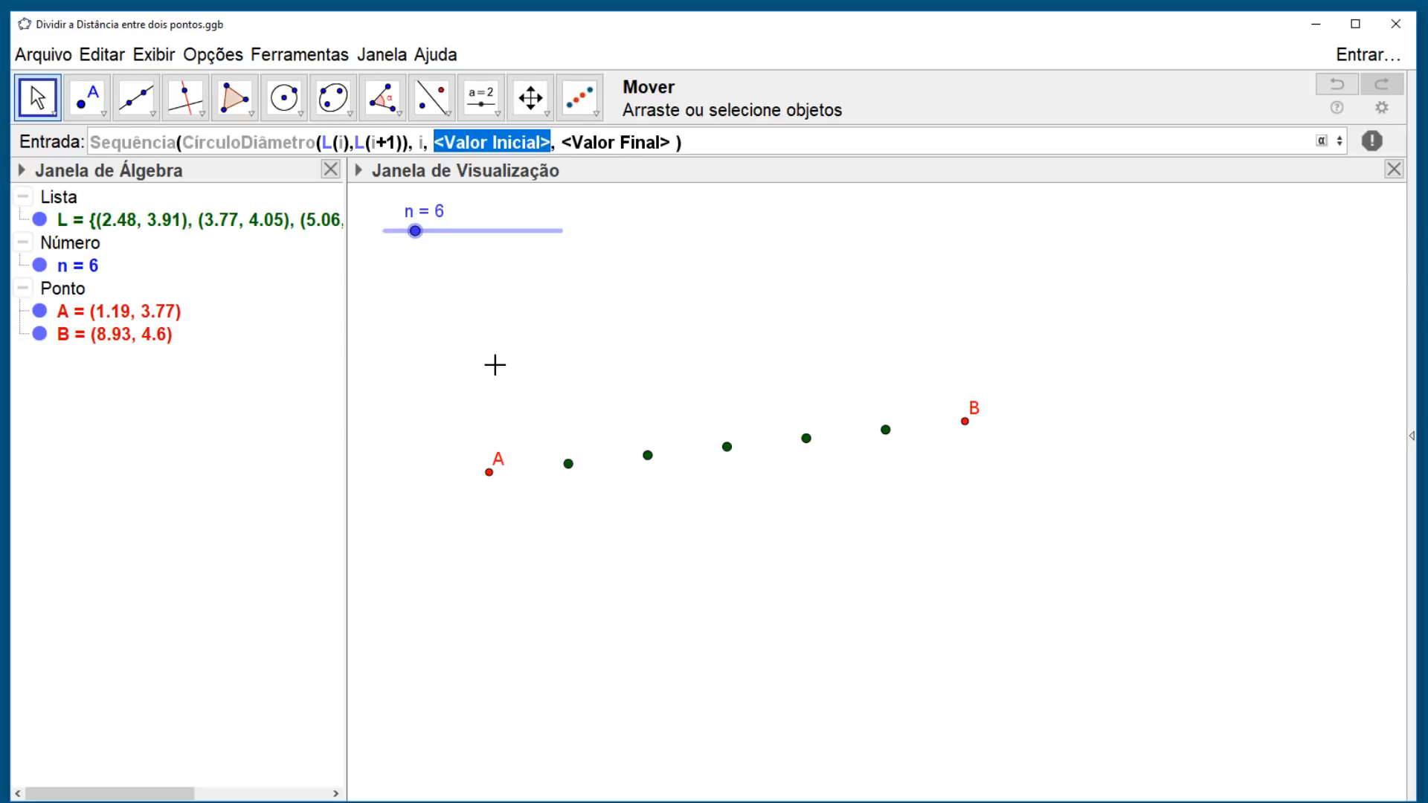
text(1)
key(Tab)
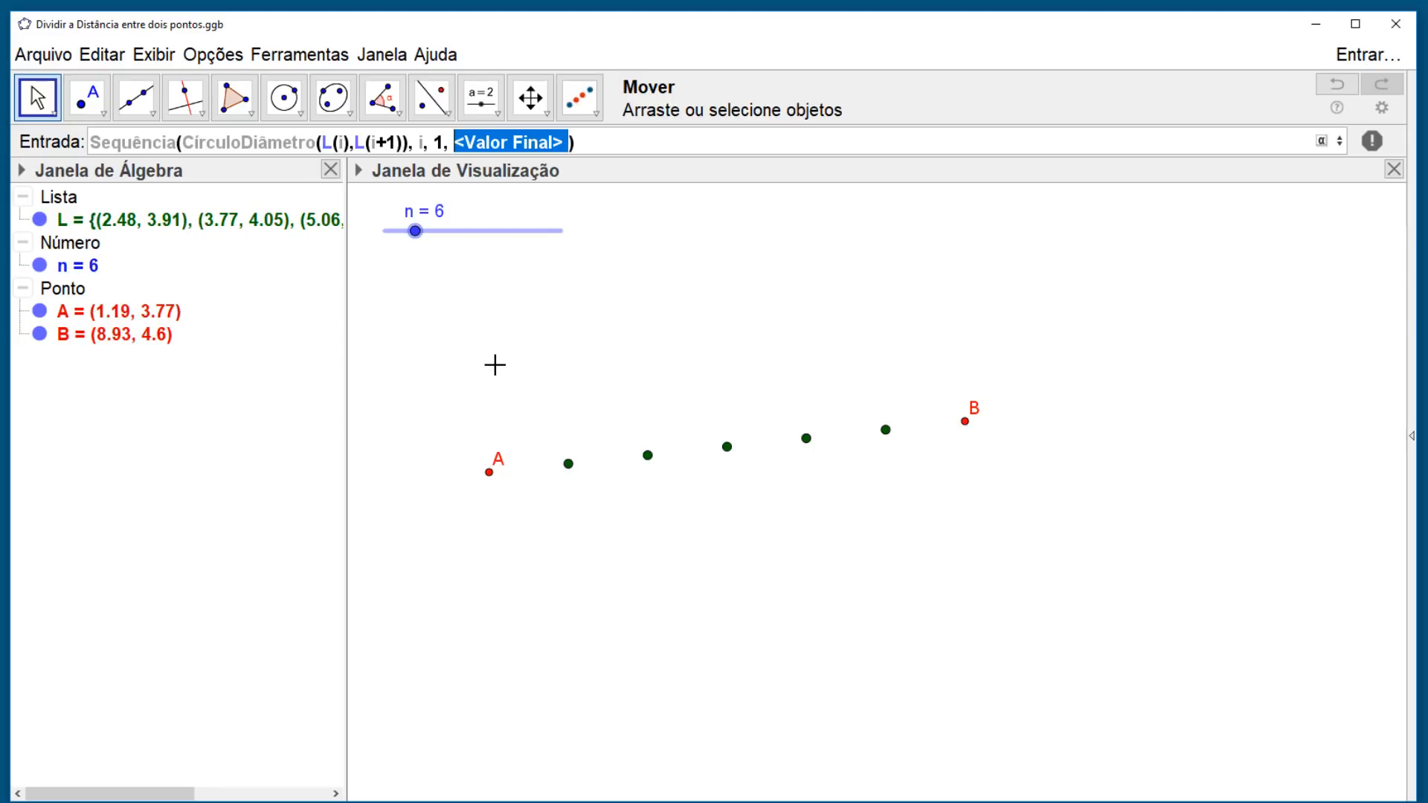
text(n-)
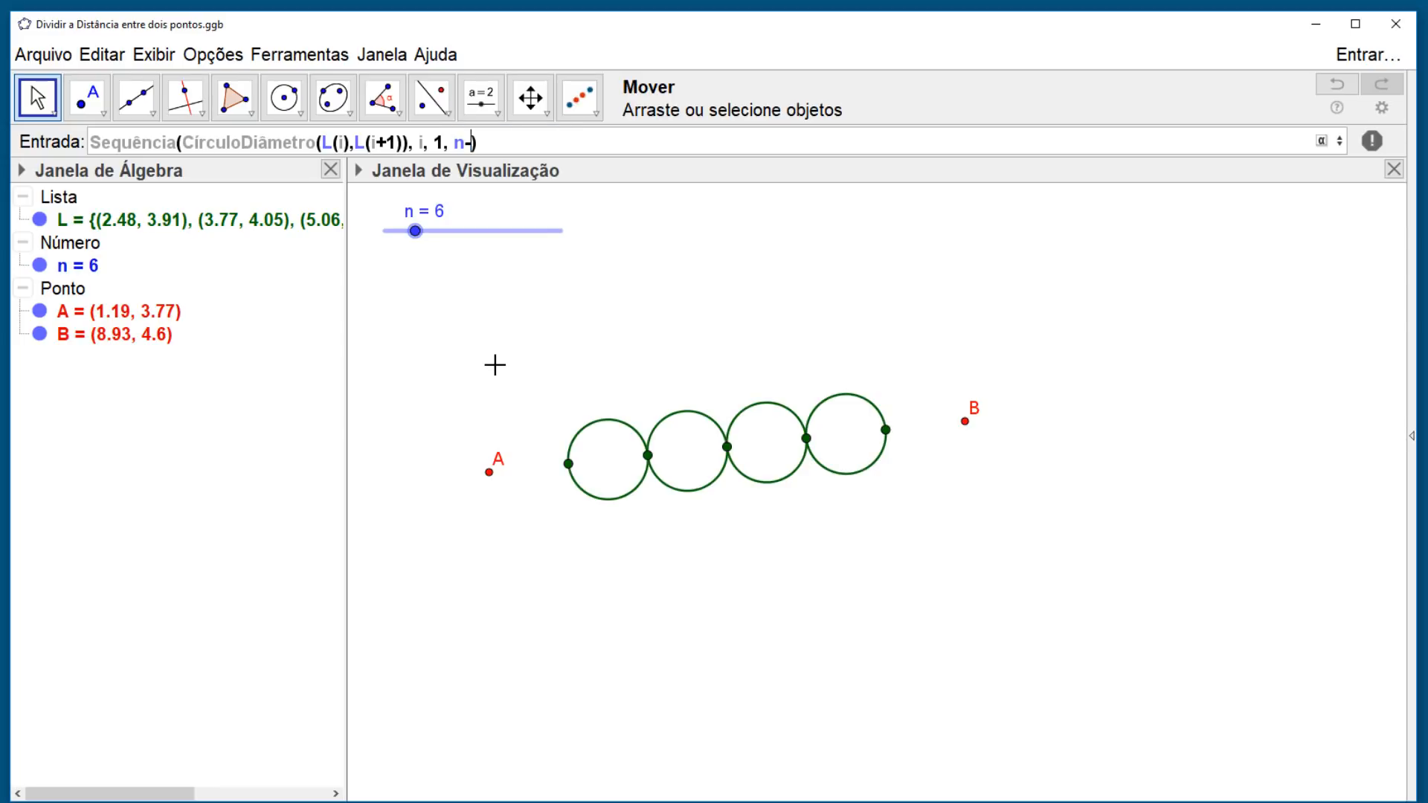
text(1)
key(Return)
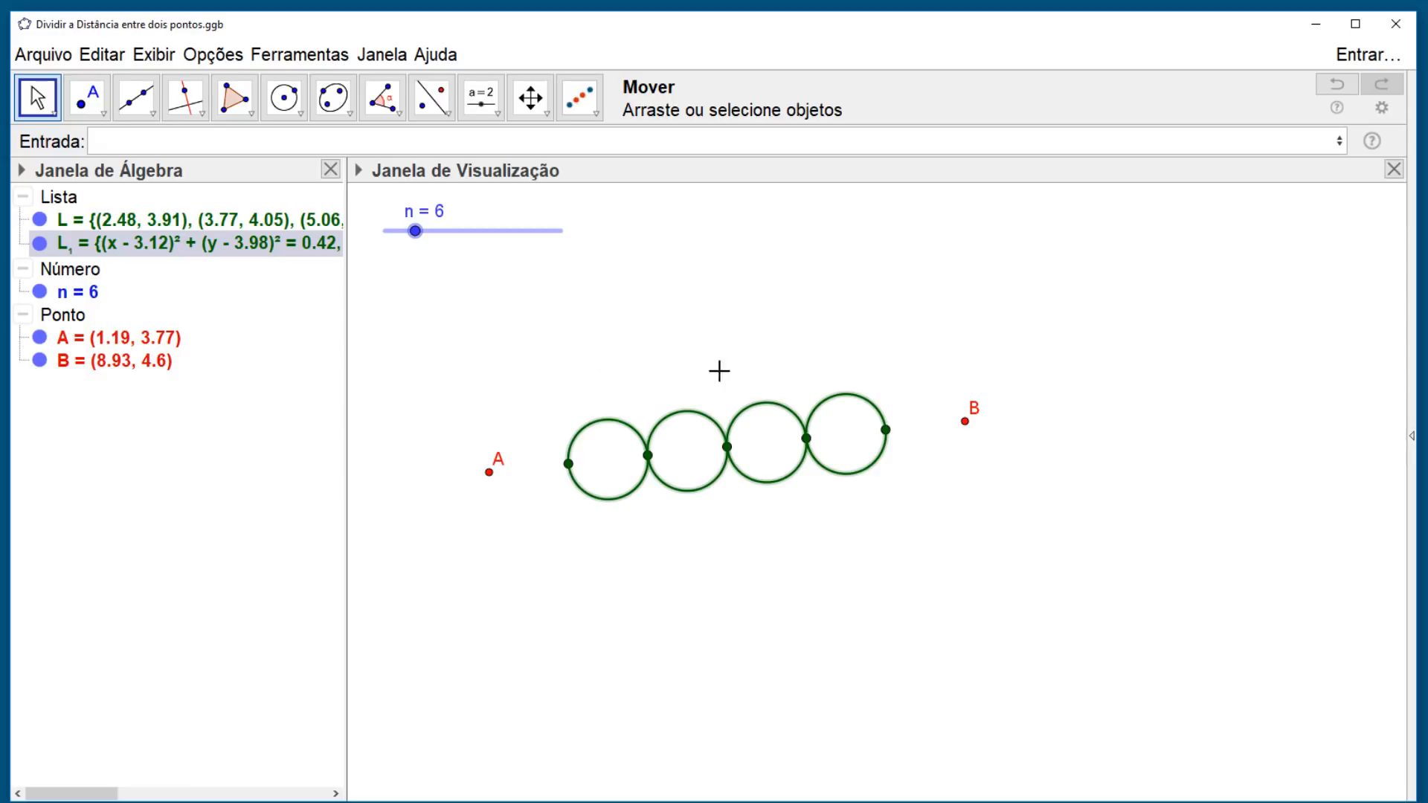
Test the circle chain by setting slider n to 10 and moving A to about (0.64, 4.26) and B to about (9.92, 5.17)
drag(967, 428, 1075, 461)
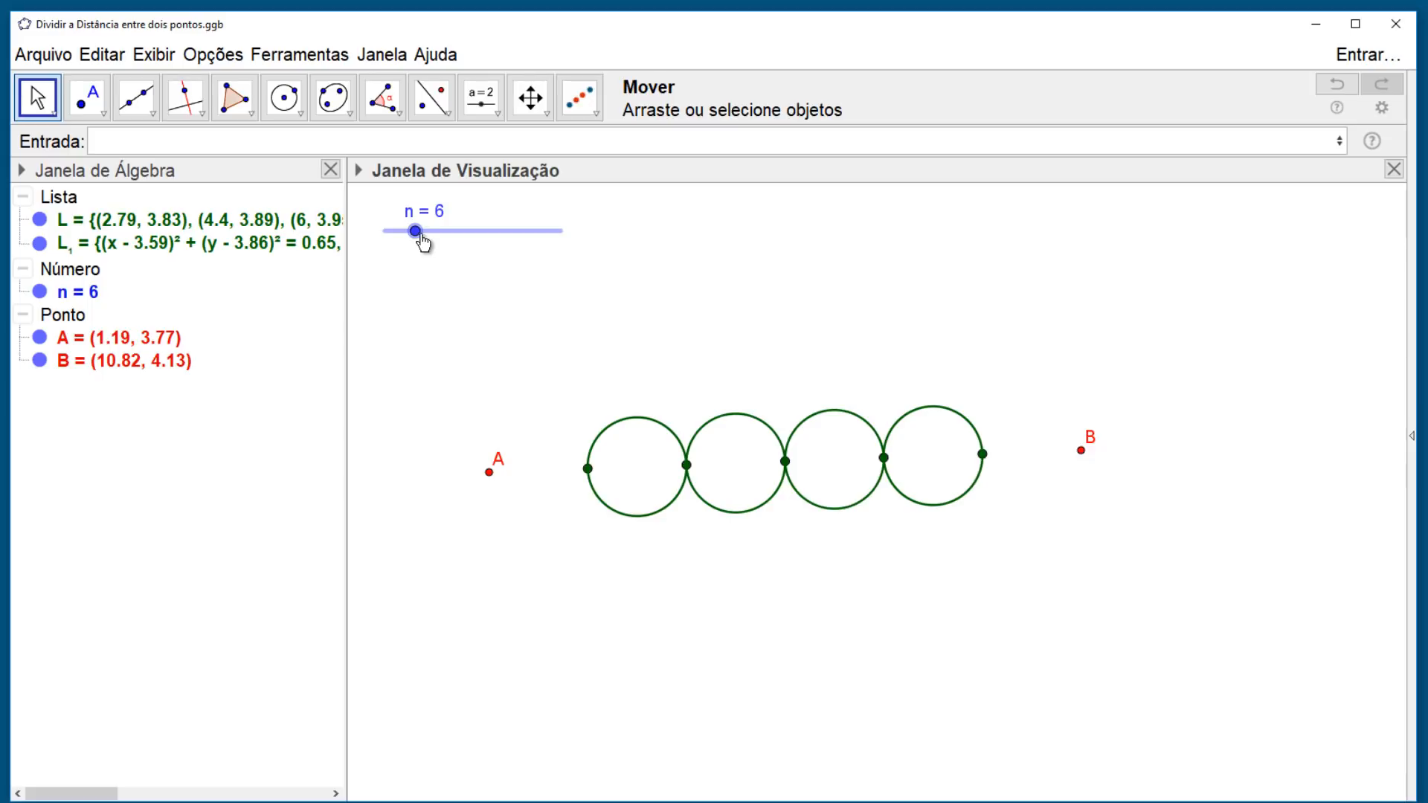
drag(416, 232, 442, 244)
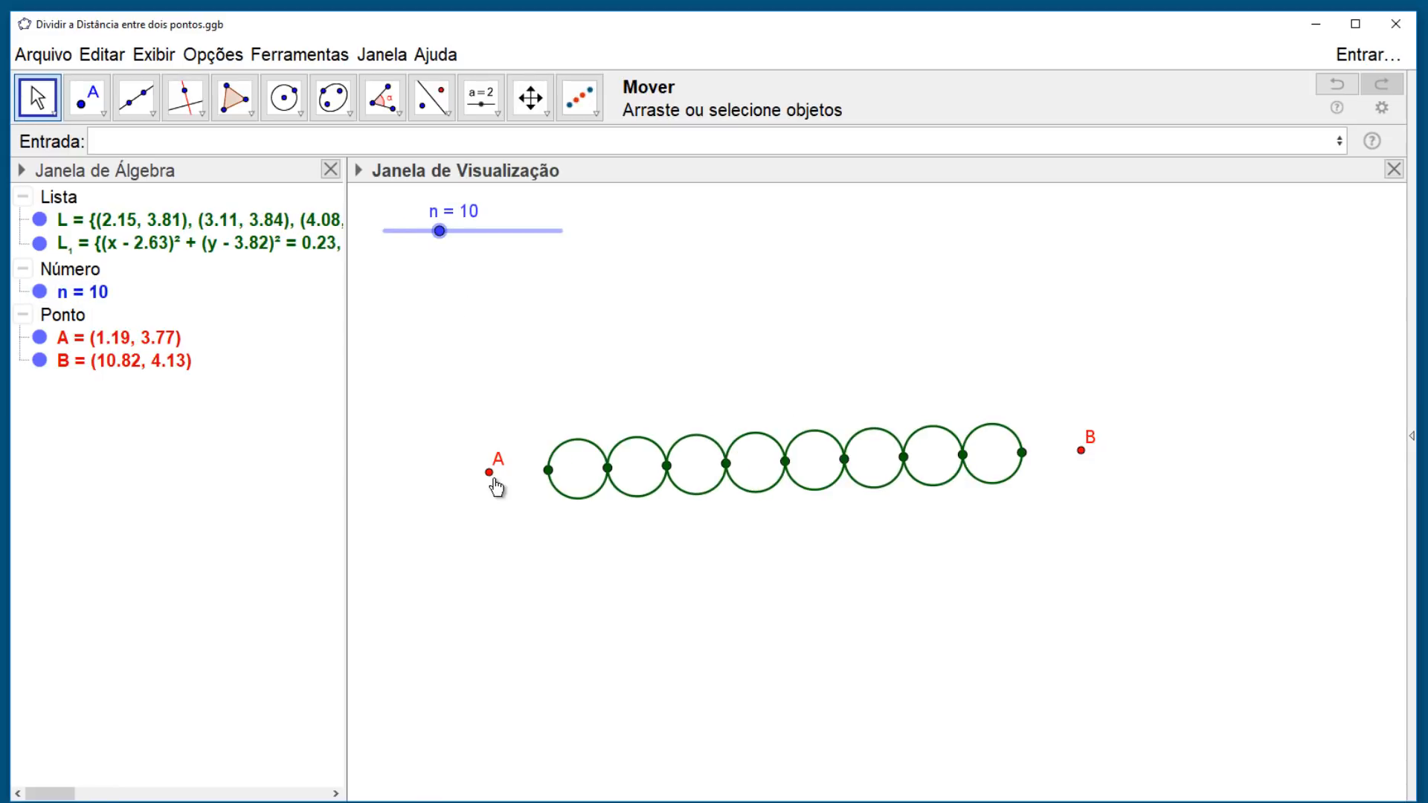
drag(489, 472, 455, 443)
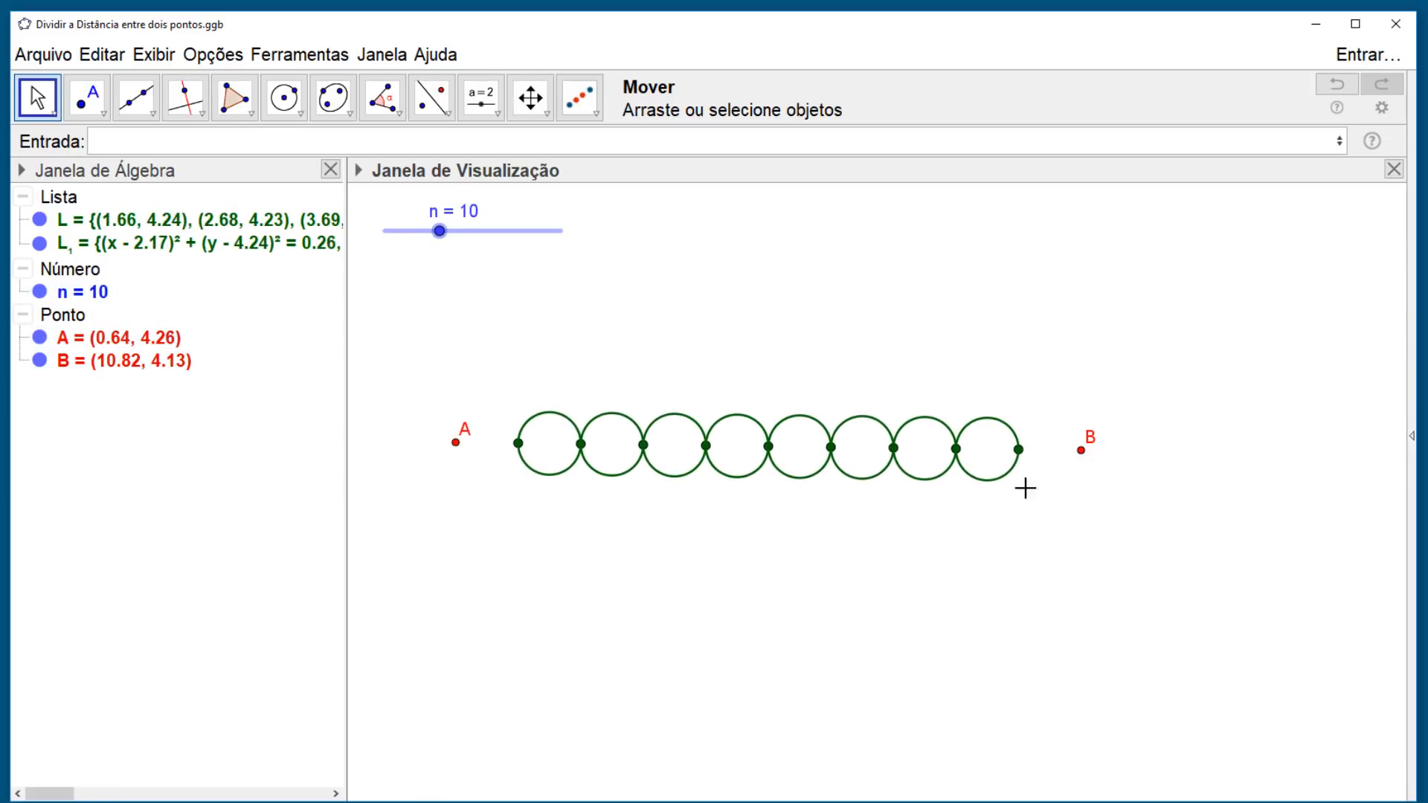
drag(1083, 454, 1025, 386)
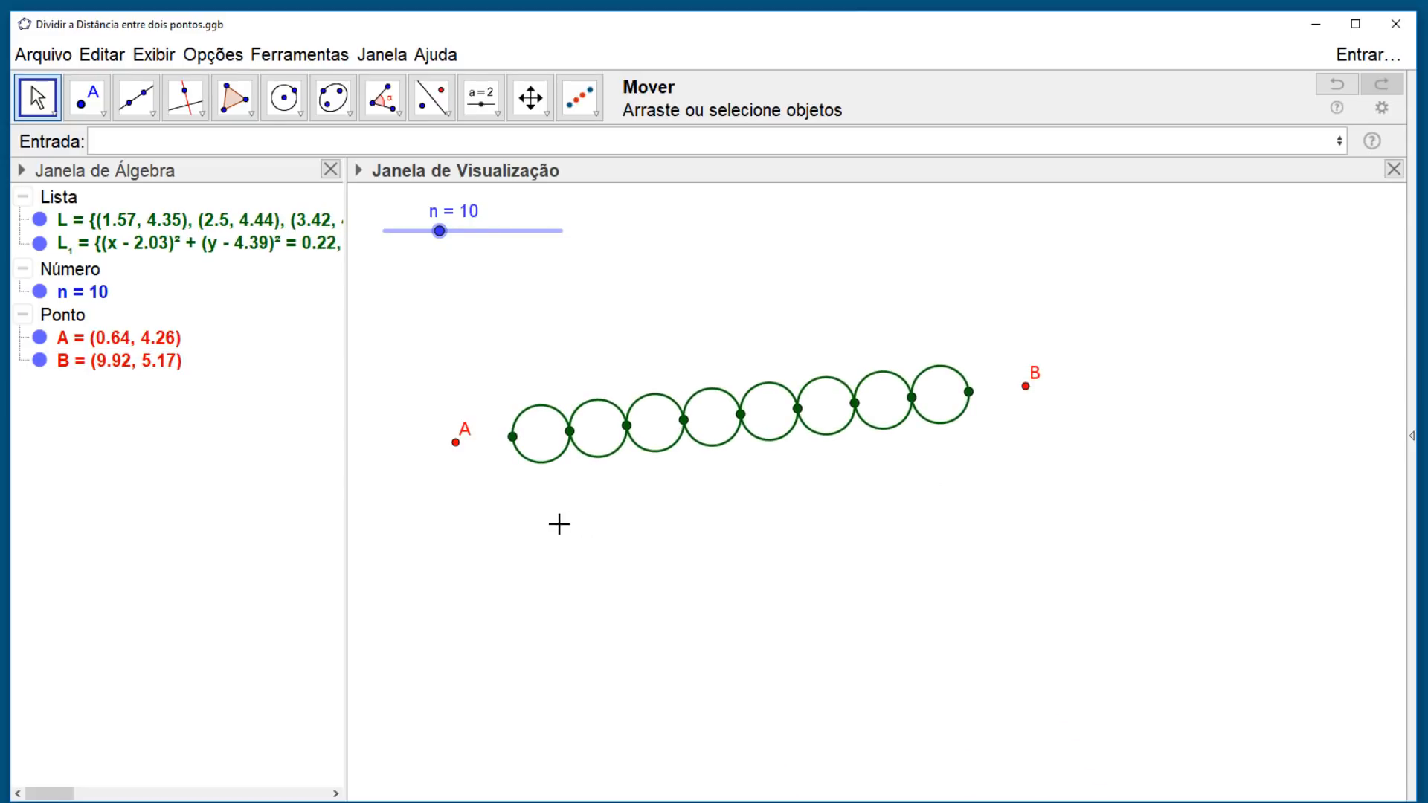